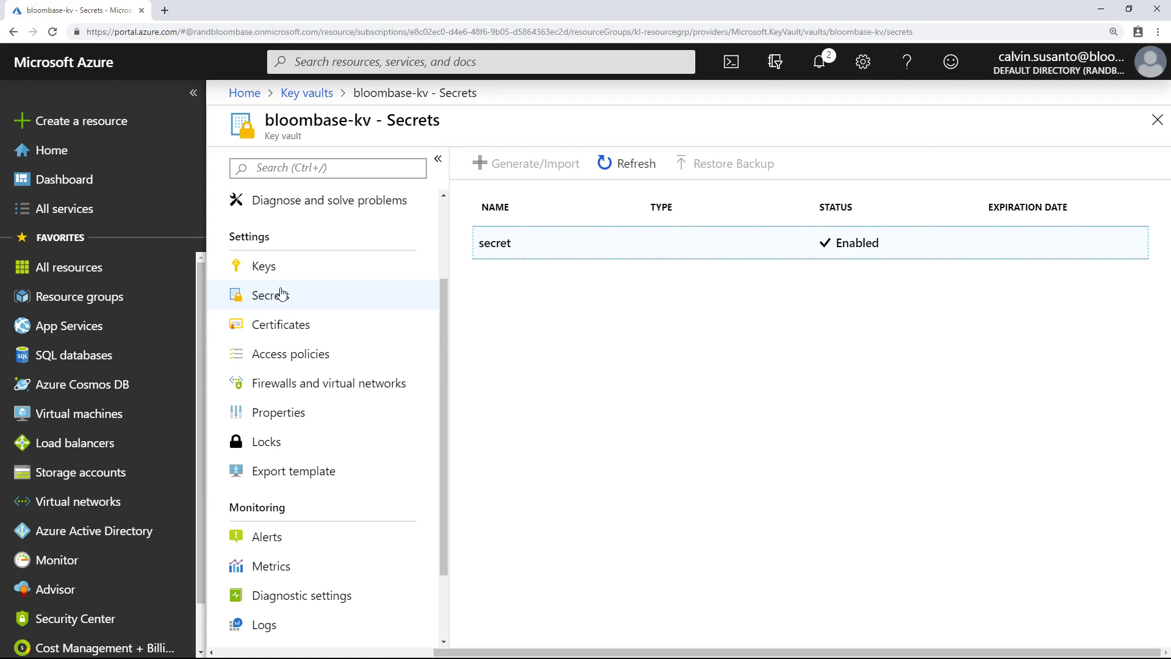
Show the Keys list of the bloombase-kv key vault in the Azure portal
{"action": "left_click", "coordinate": [265, 269]}
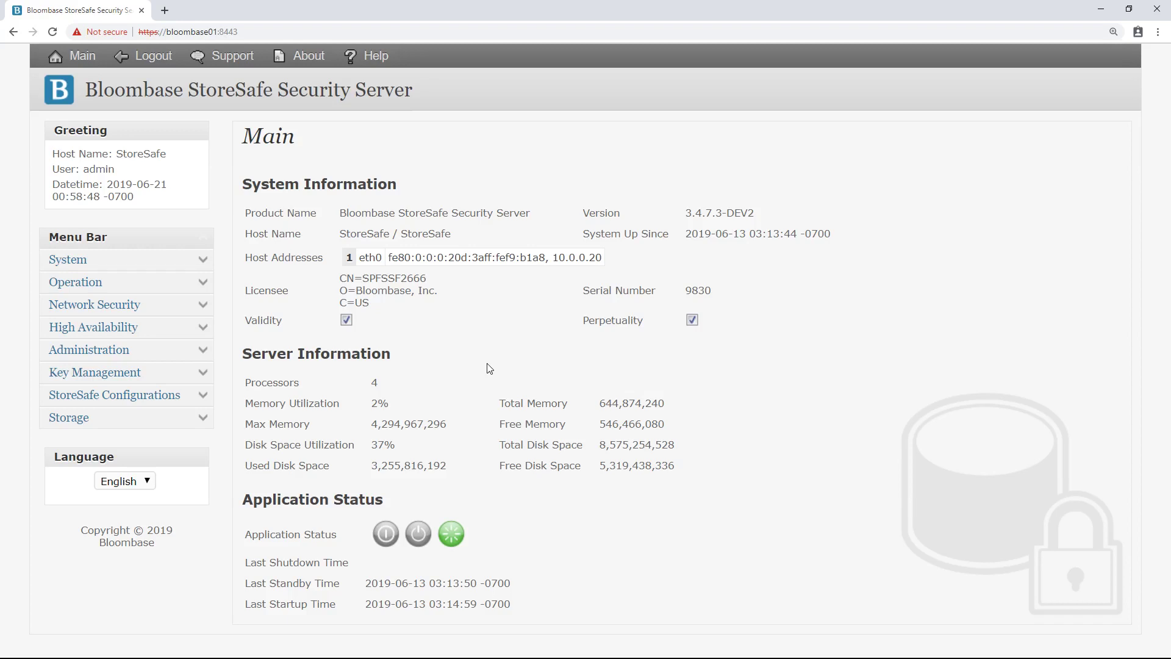
Review the cloud key managers, then search for all key wrappers
{"action": "left_click", "coordinate": [209, 377]}
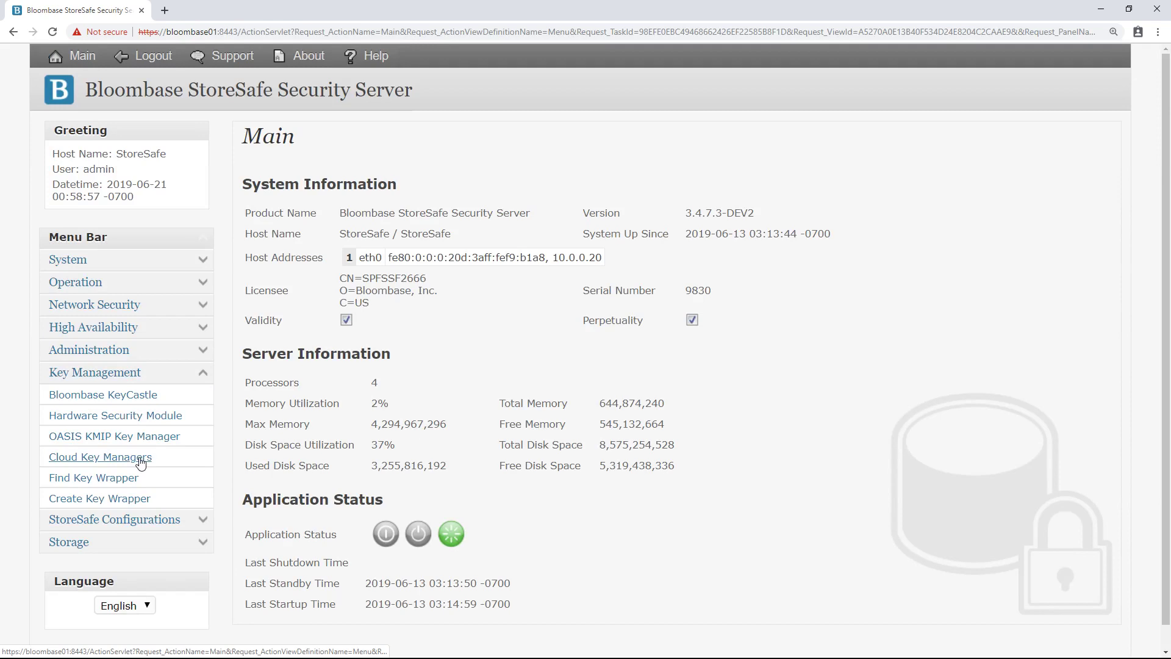
{"action": "left_click", "coordinate": [141, 463]}
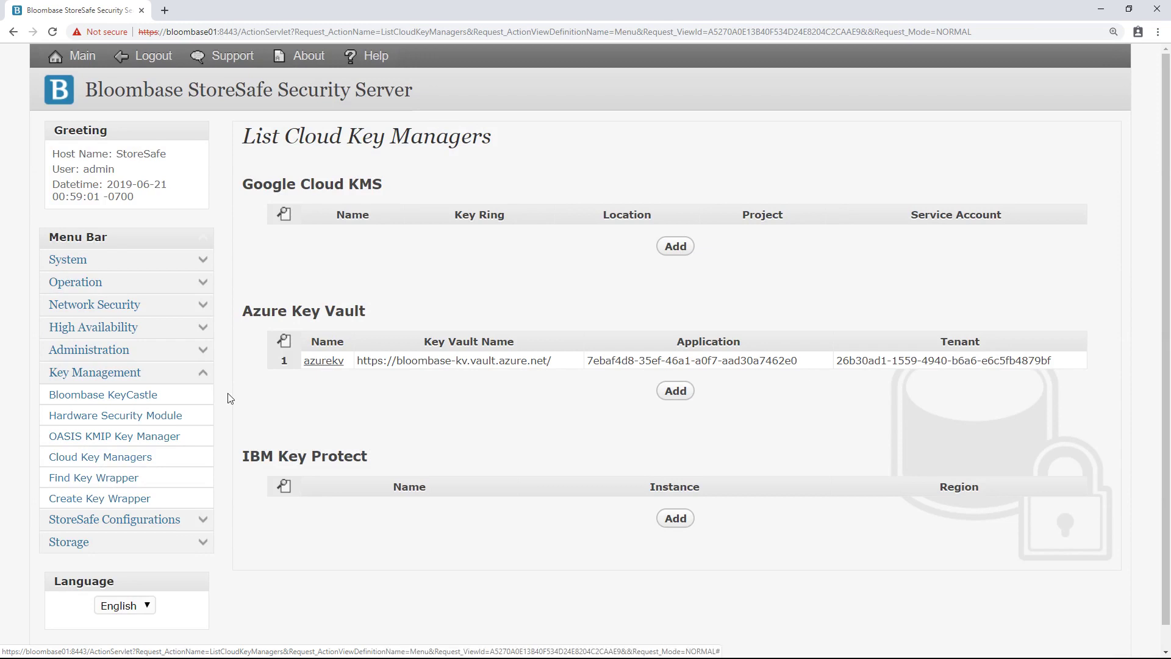
{"action": "left_click", "coordinate": [103, 483]}
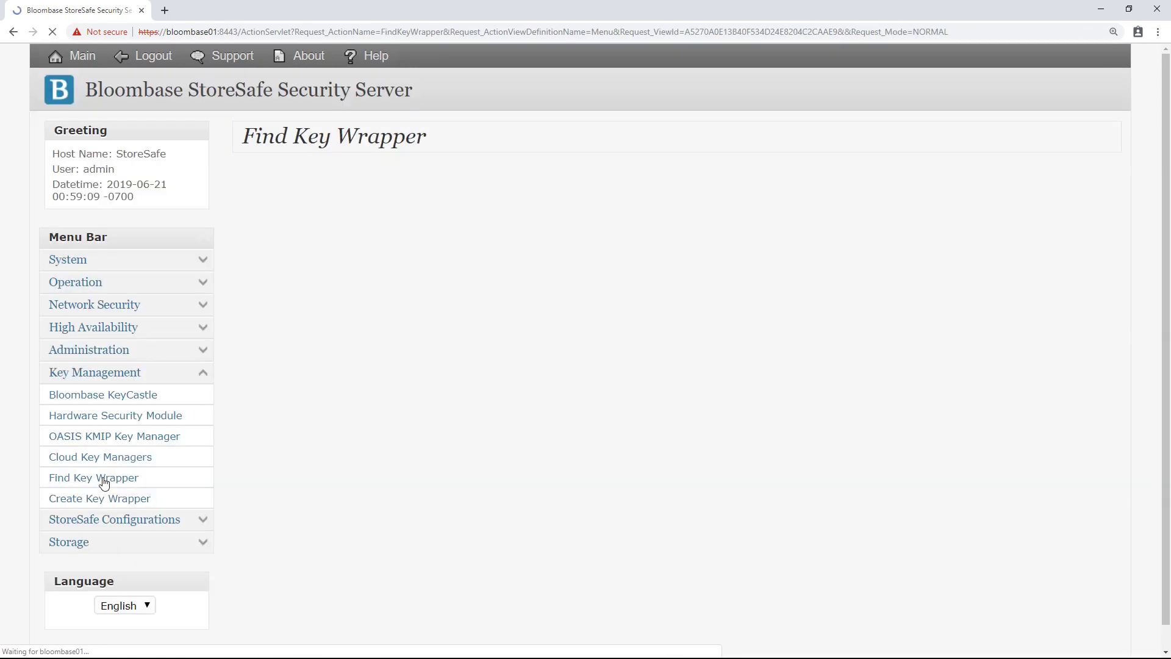
{"action": "left_click", "coordinate": [625, 269]}
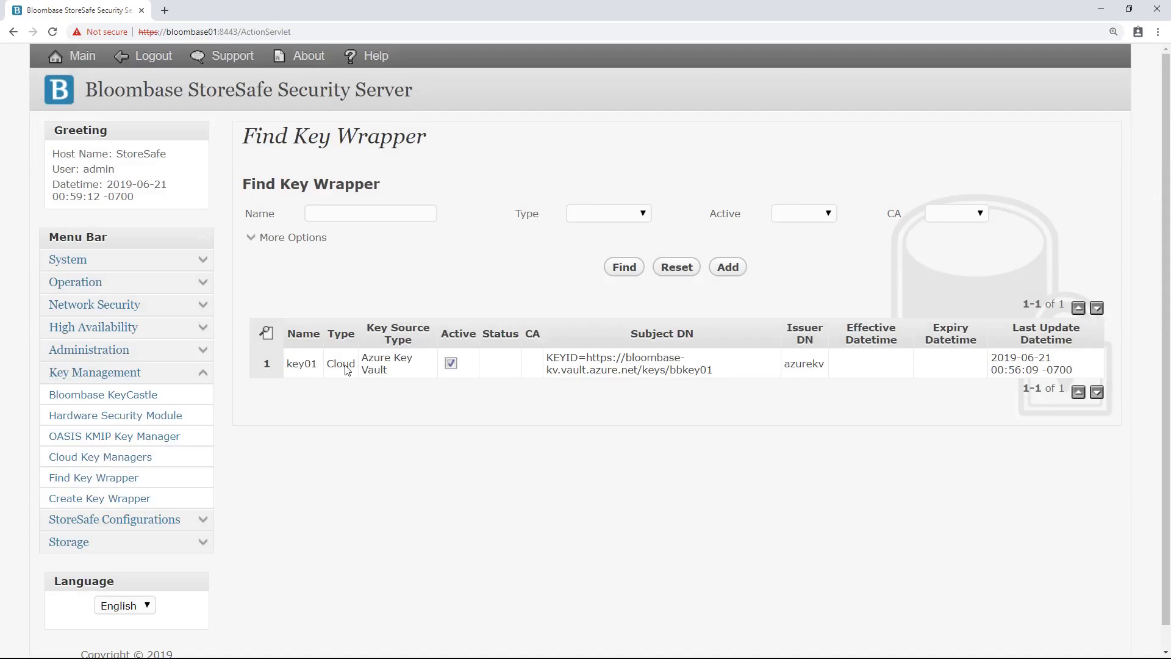
Inspect key wrapper key01 and confirm its key source is Azure Key Vault, closing without changes
{"action": "left_click", "coordinate": [303, 367]}
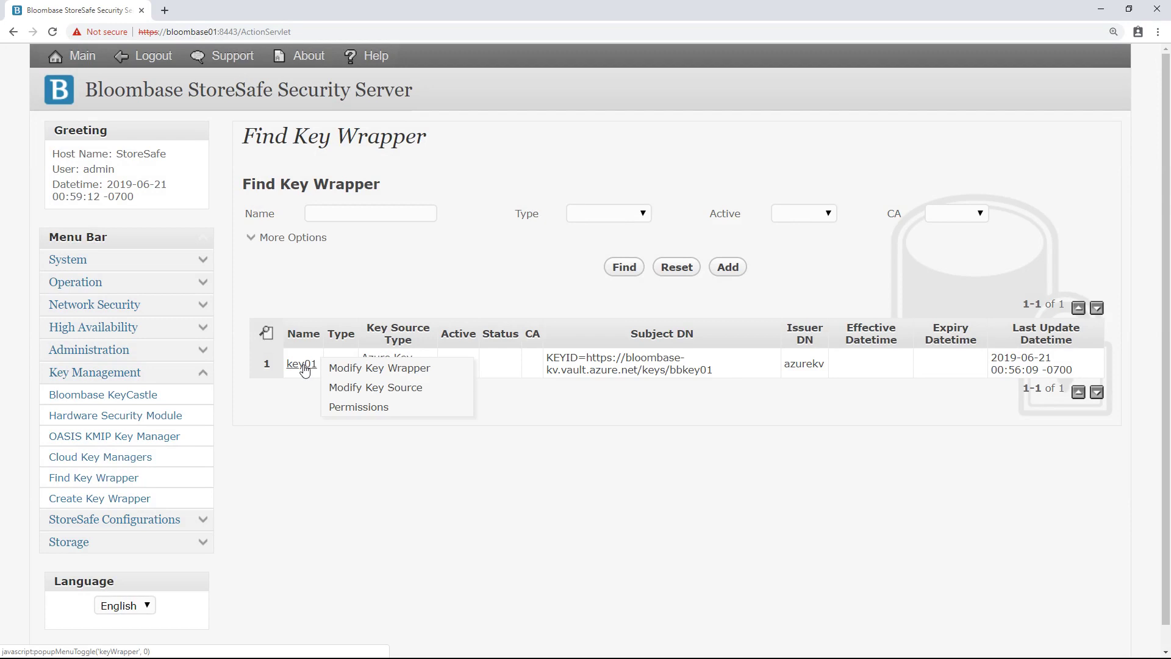
{"action": "left_click", "coordinate": [367, 369]}
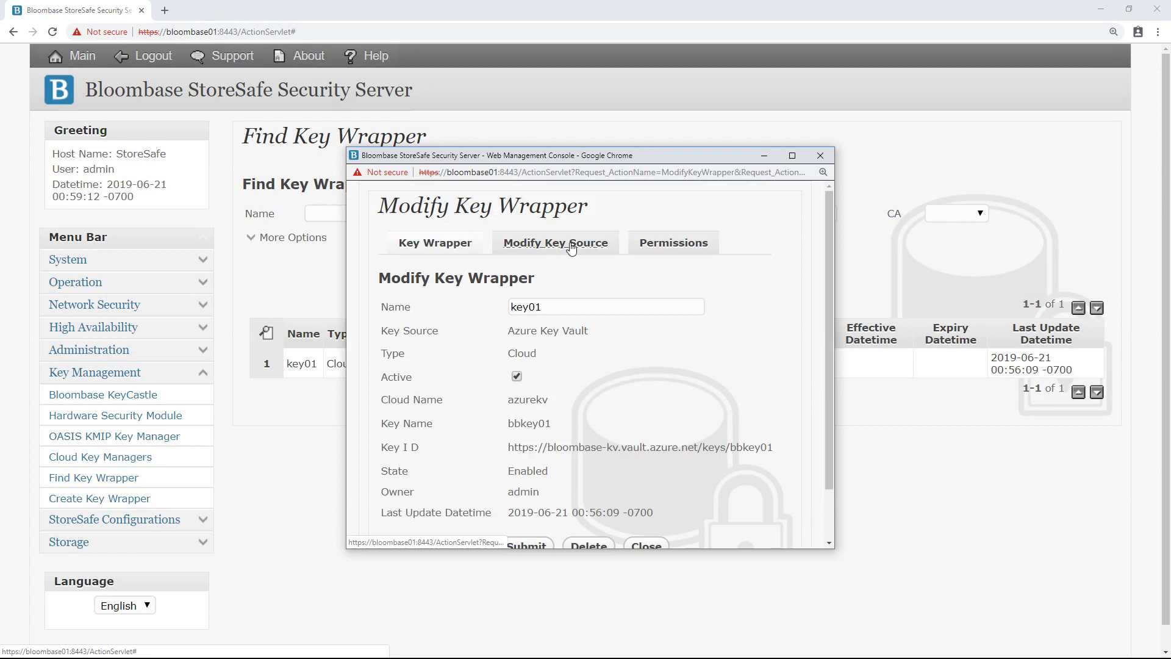
{"action": "left_click", "coordinate": [571, 247]}
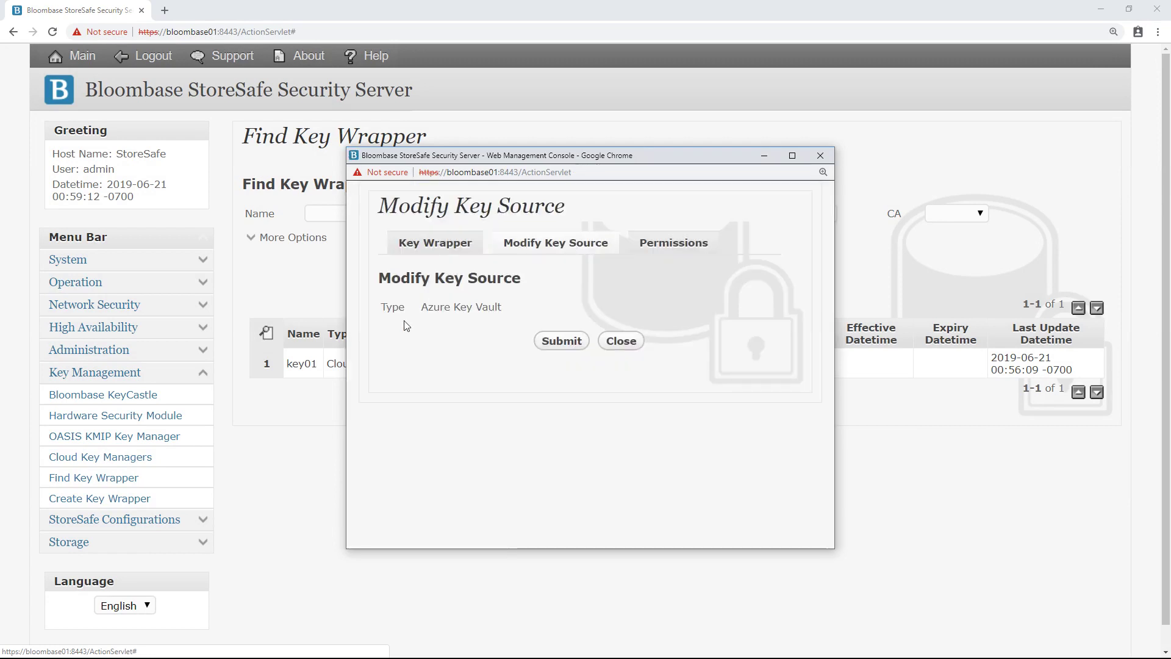
{"action": "left_click_drag", "start_coordinate": [421, 307], "coordinate": [521, 301]}
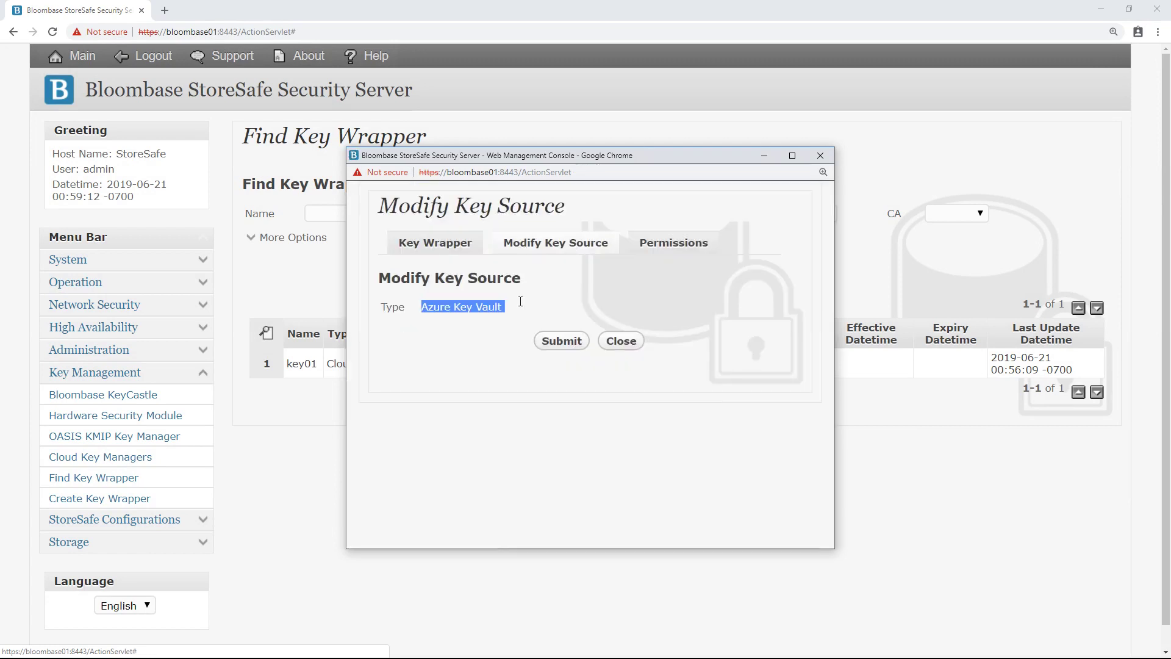
{"action": "left_click", "coordinate": [452, 243]}
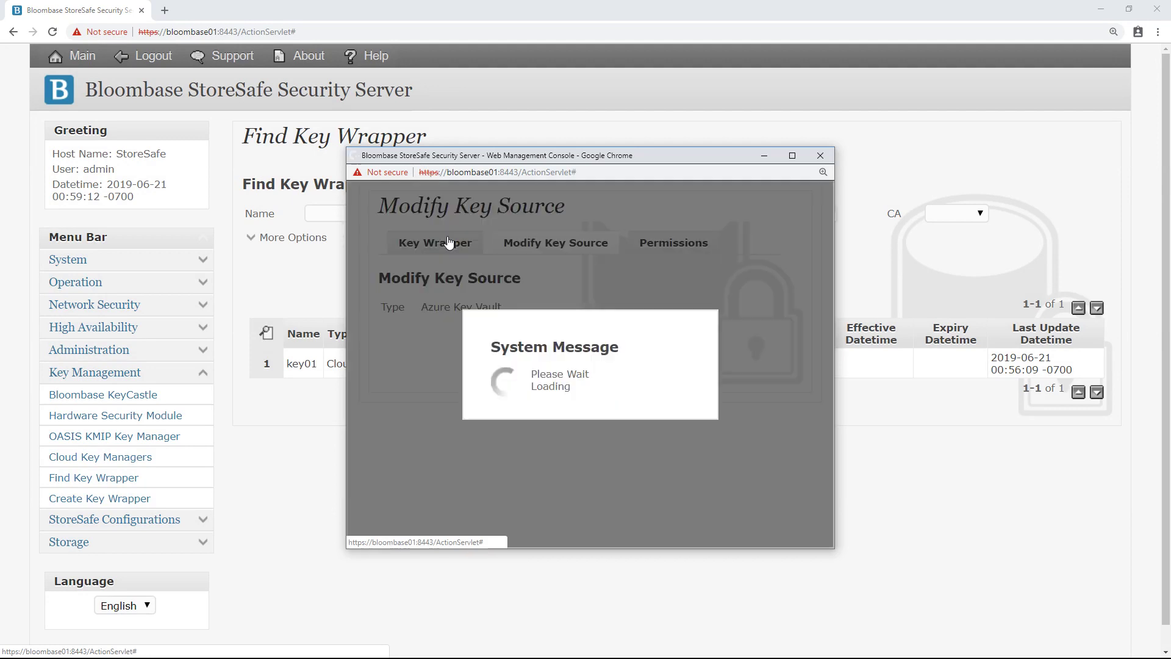
{"action": "scroll", "coordinate": [554, 243], "scroll_direction": "down", "scroll_amount": 1}
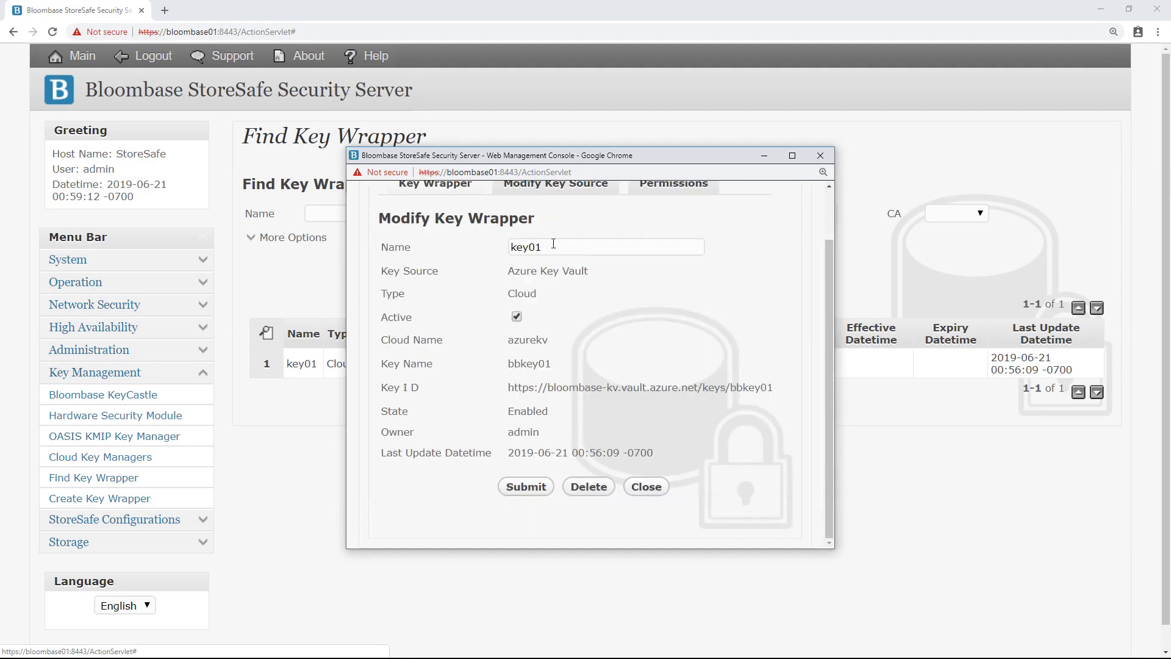
{"action": "double_click", "coordinate": [557, 251]}
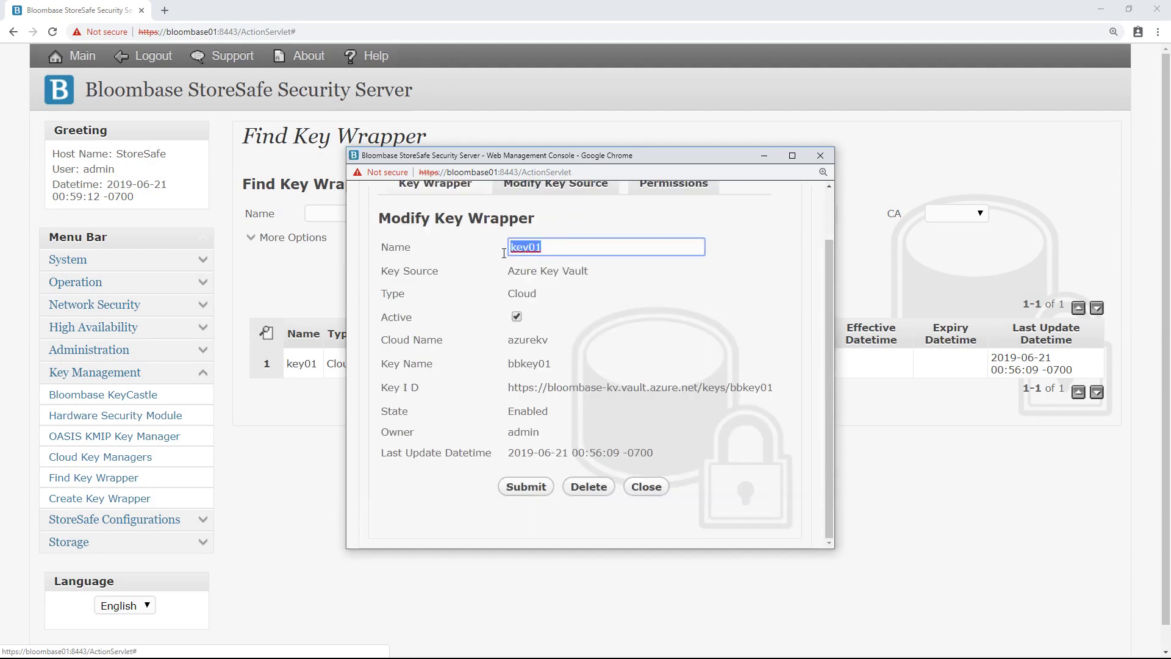
{"action": "left_click", "coordinate": [604, 280]}
{"action": "left_click_drag", "start_coordinate": [564, 269], "coordinate": [500, 296]}
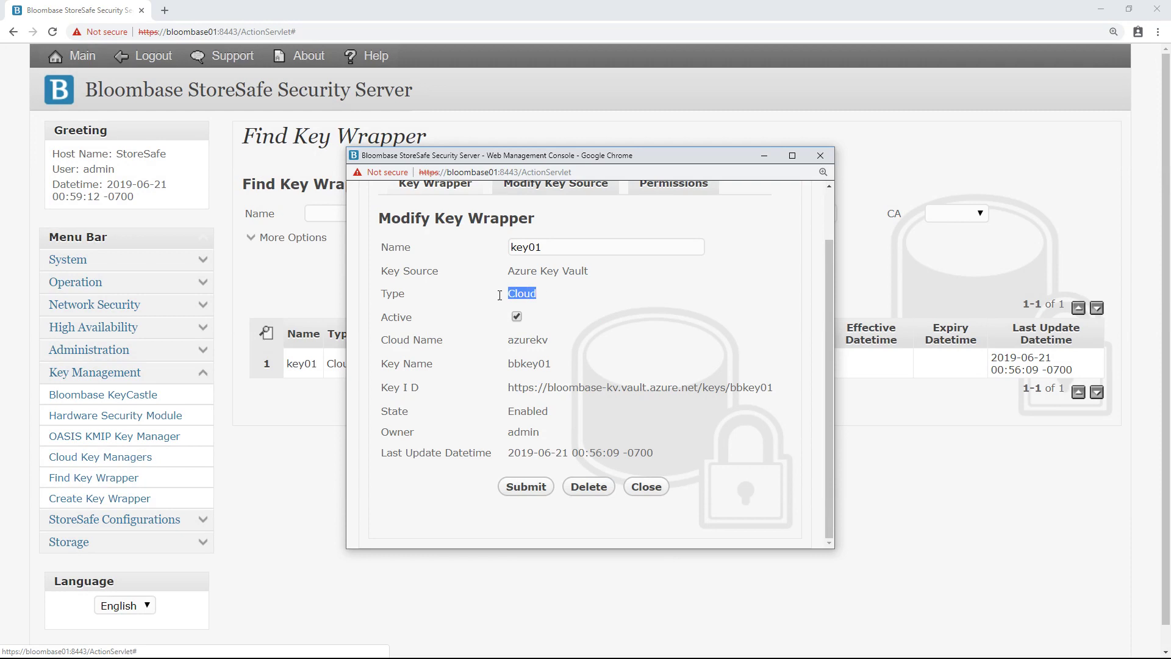
{"action": "left_click", "coordinate": [579, 323]}
{"action": "left_click", "coordinate": [646, 491]}
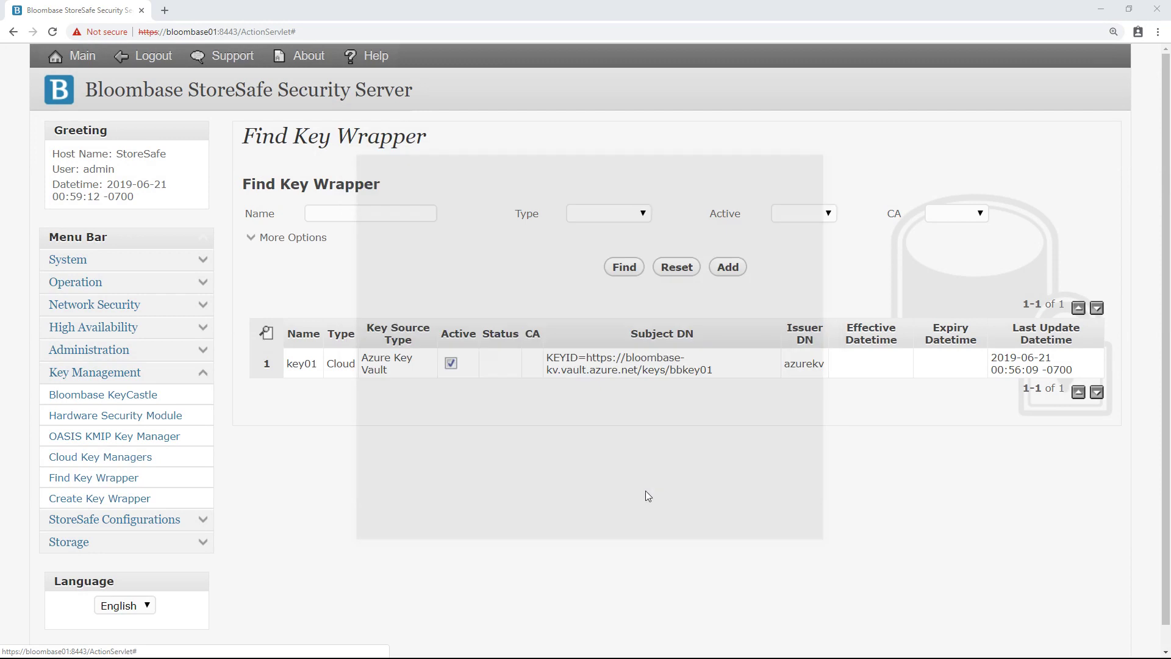
Copy the mount path \\netapp01-e844.bbazure.com\smb01 of SMB volume smb01 in azurenetapp01
{"action": "left_click", "coordinate": [324, 103]}
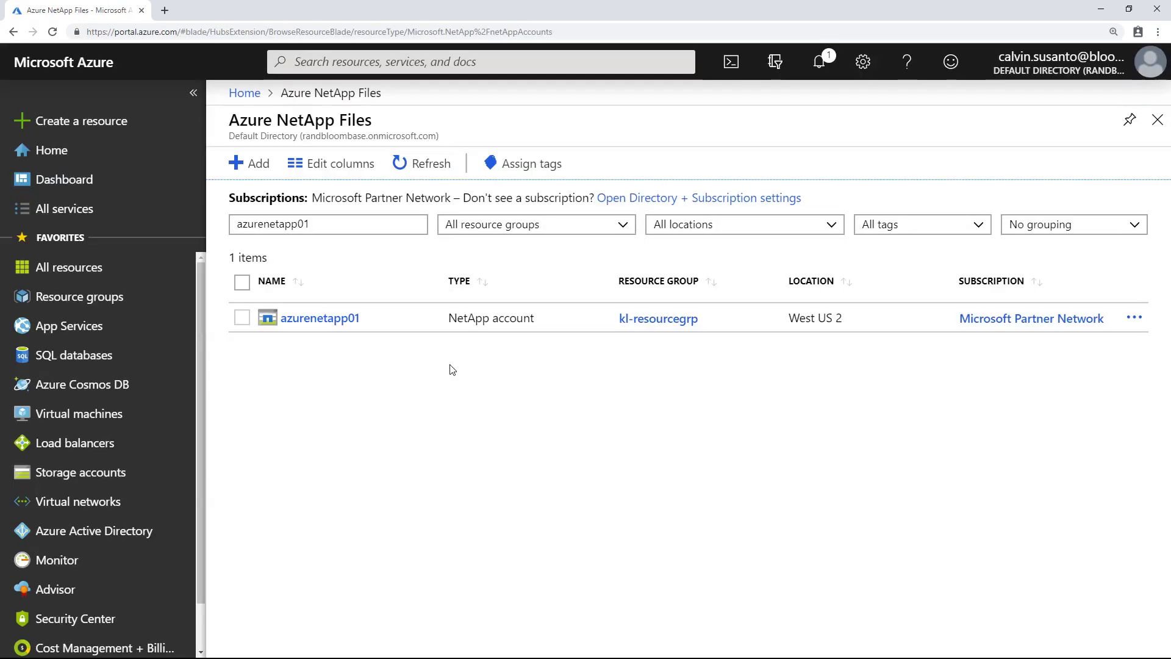
{"action": "left_click", "coordinate": [341, 319]}
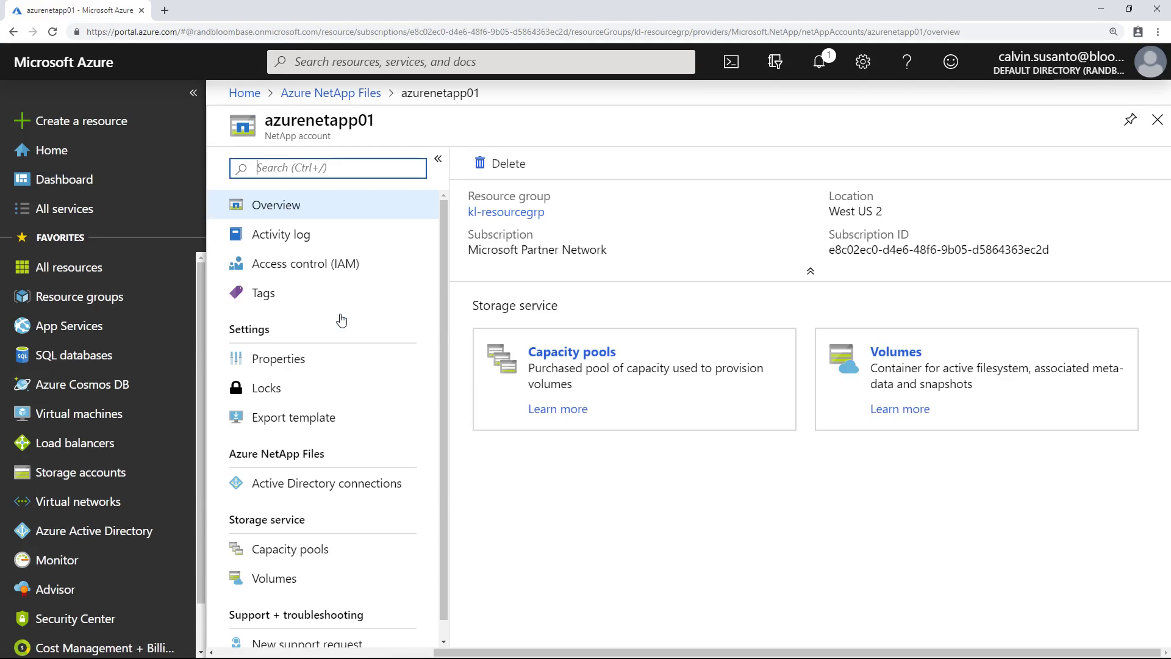
{"action": "left_click", "coordinate": [968, 369]}
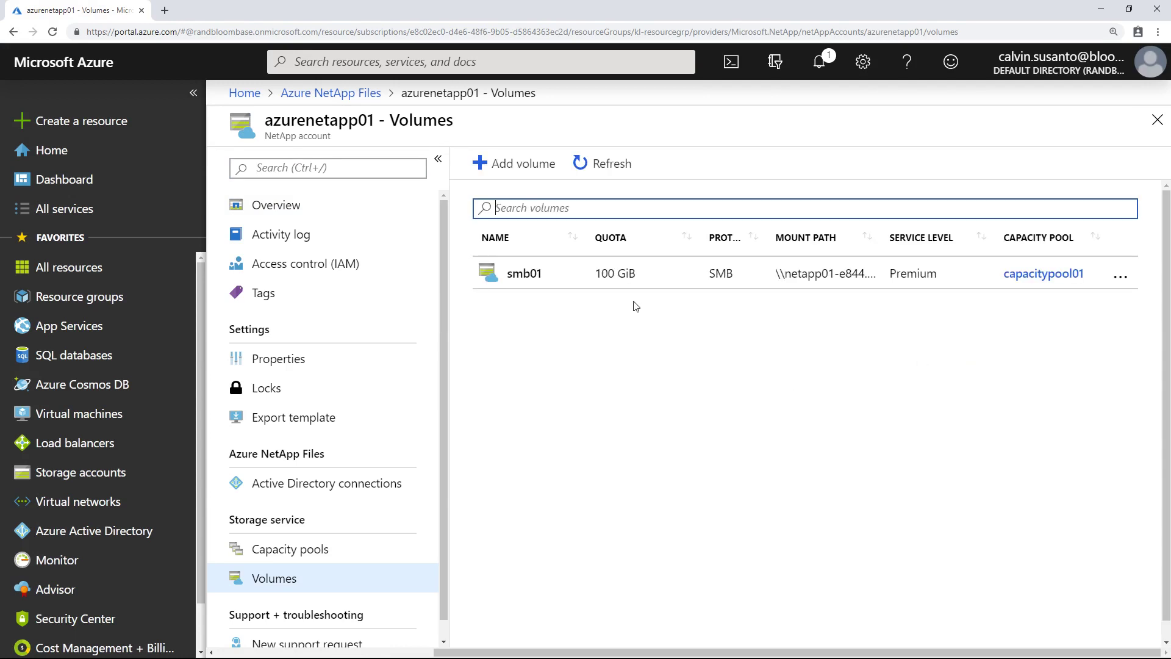
{"action": "left_click", "coordinate": [533, 284]}
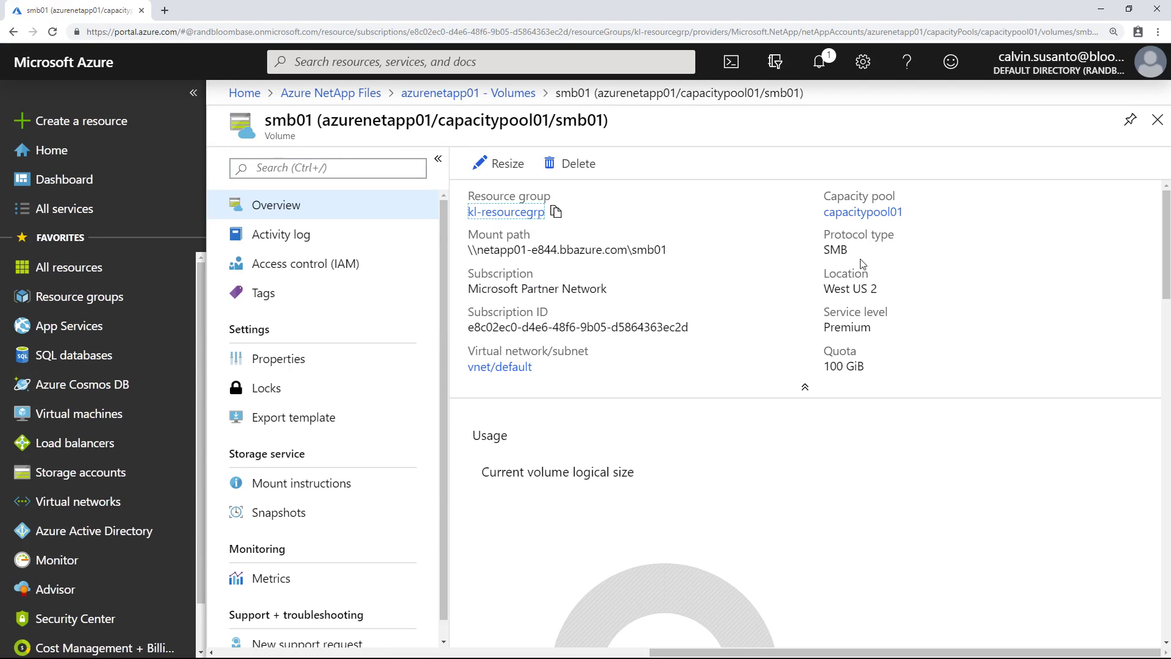
{"action": "left_click_drag", "start_coordinate": [824, 255], "coordinate": [847, 255]}
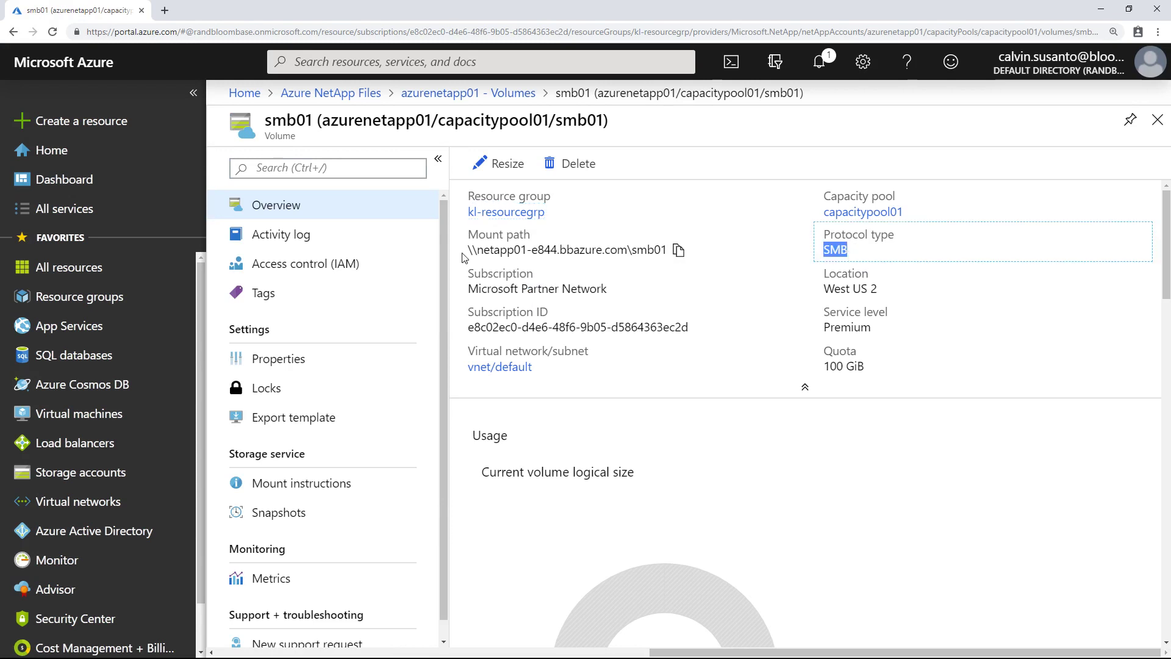
{"action": "left_click_drag", "start_coordinate": [466, 253], "coordinate": [673, 259]}
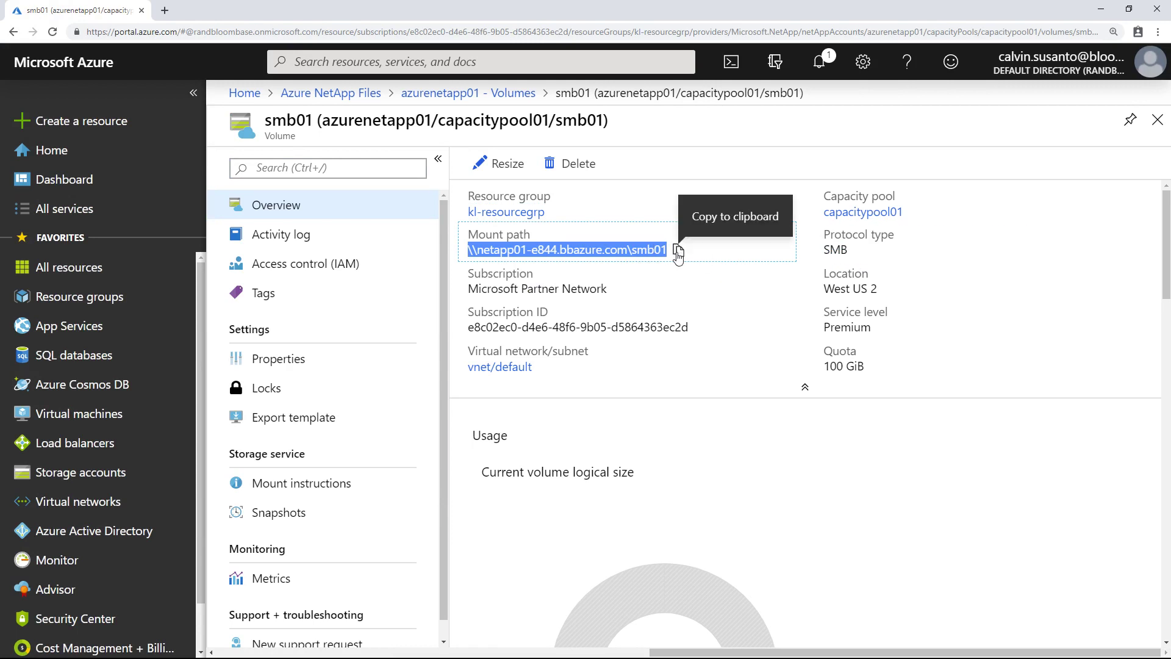
{"action": "left_click", "coordinate": [679, 253]}
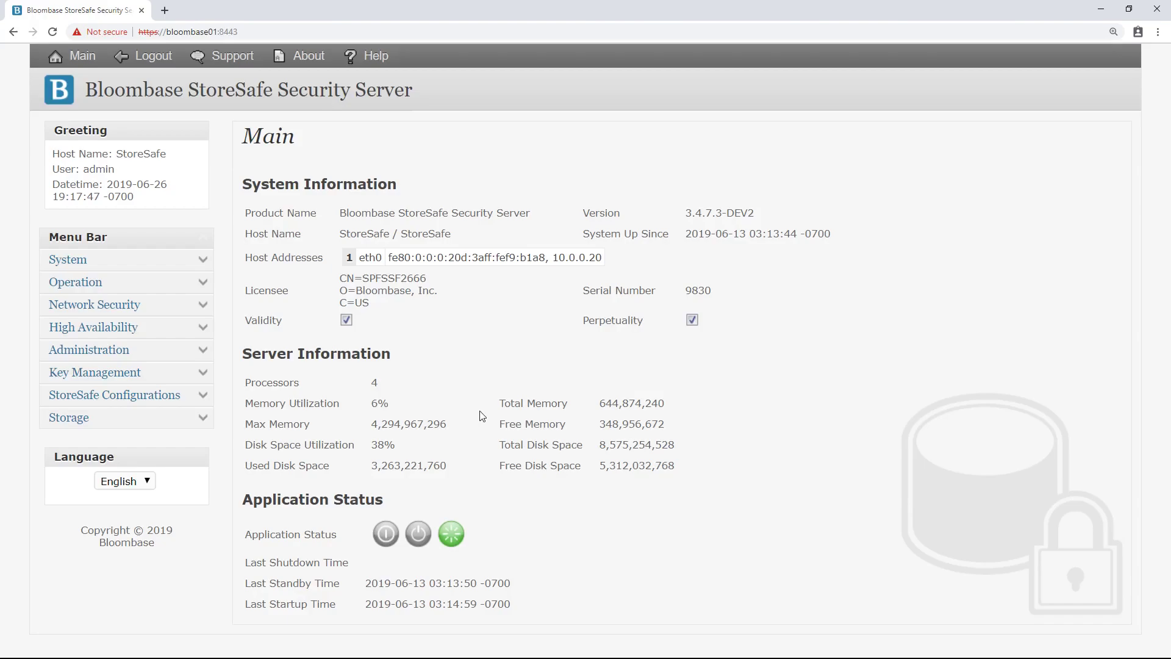
Search physical storage and open the smb01 storage configuration
{"action": "left_click", "coordinate": [204, 417]}
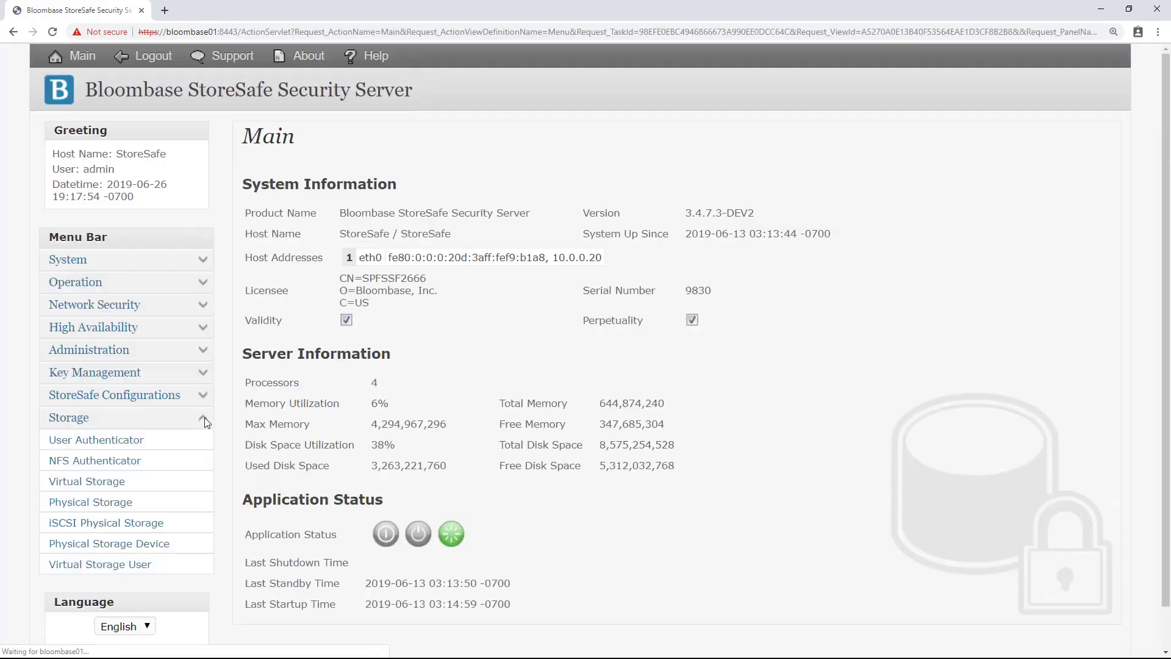
{"action": "left_click", "coordinate": [127, 507]}
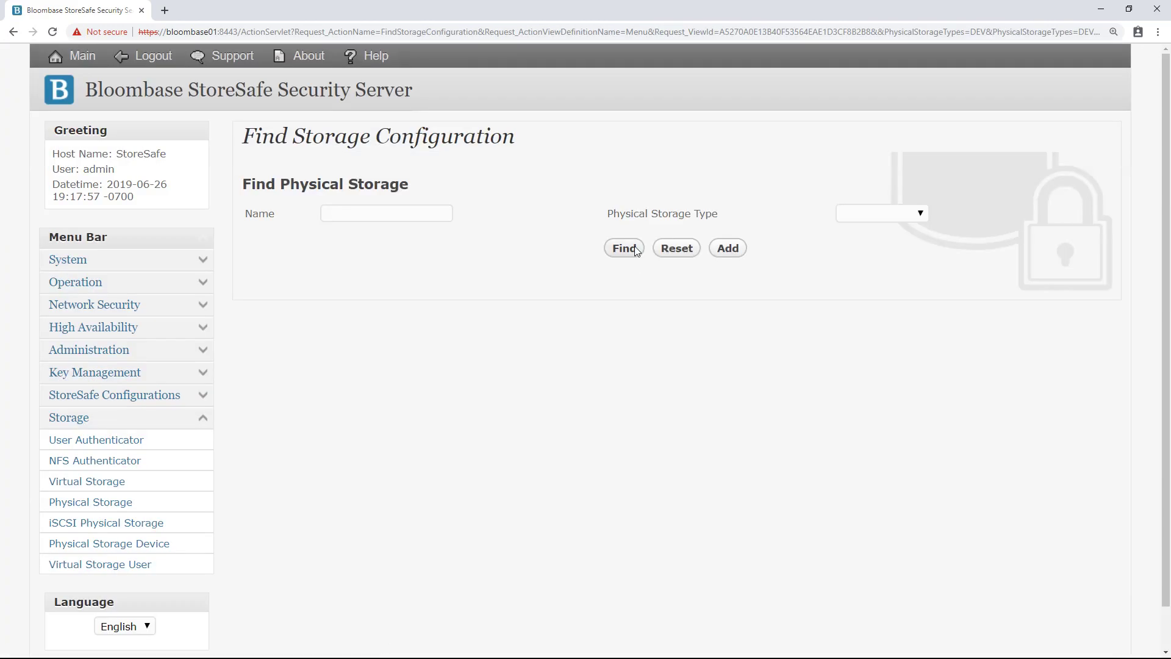
{"action": "left_click", "coordinate": [635, 247]}
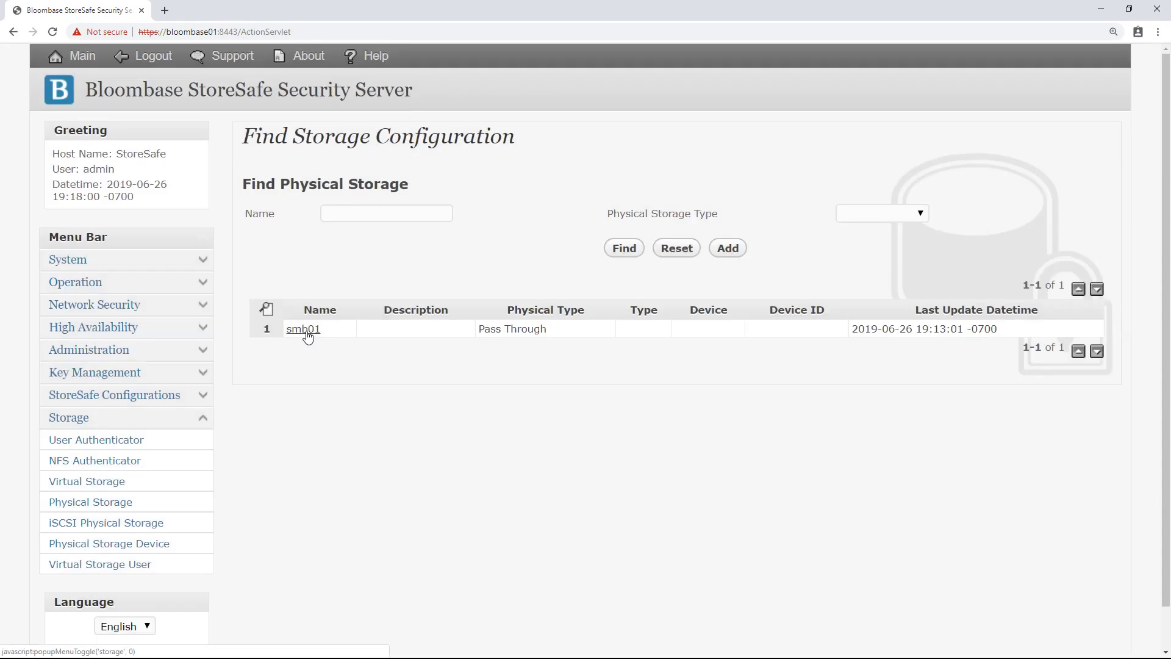
{"action": "left_click", "coordinate": [308, 336]}
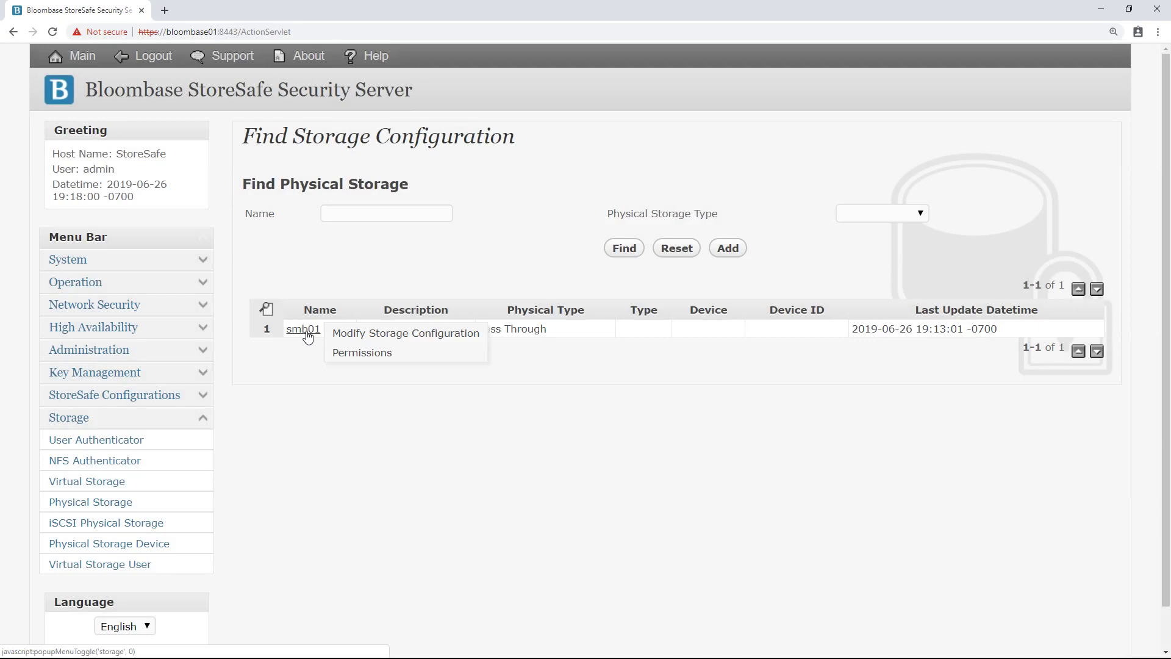
{"action": "left_click", "coordinate": [370, 335]}
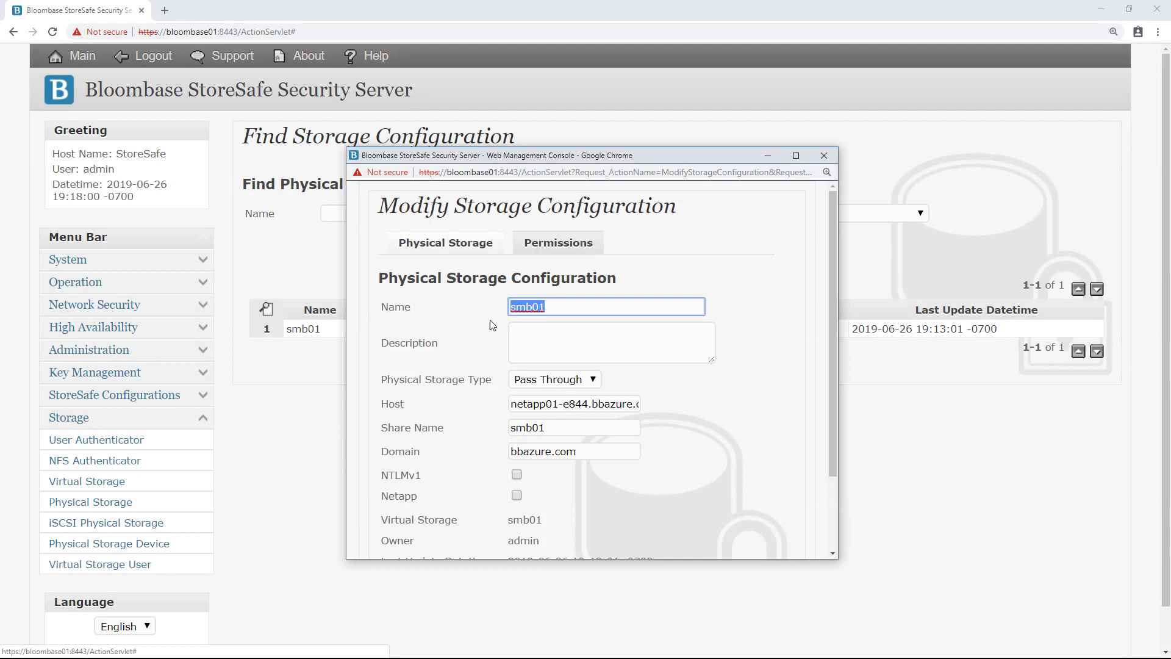
Confirm Pass Through type, host netapp01-e844.bbazure.com, share smb01, domain bbazure.com, and close unchanged
{"action": "left_click", "coordinate": [589, 382]}
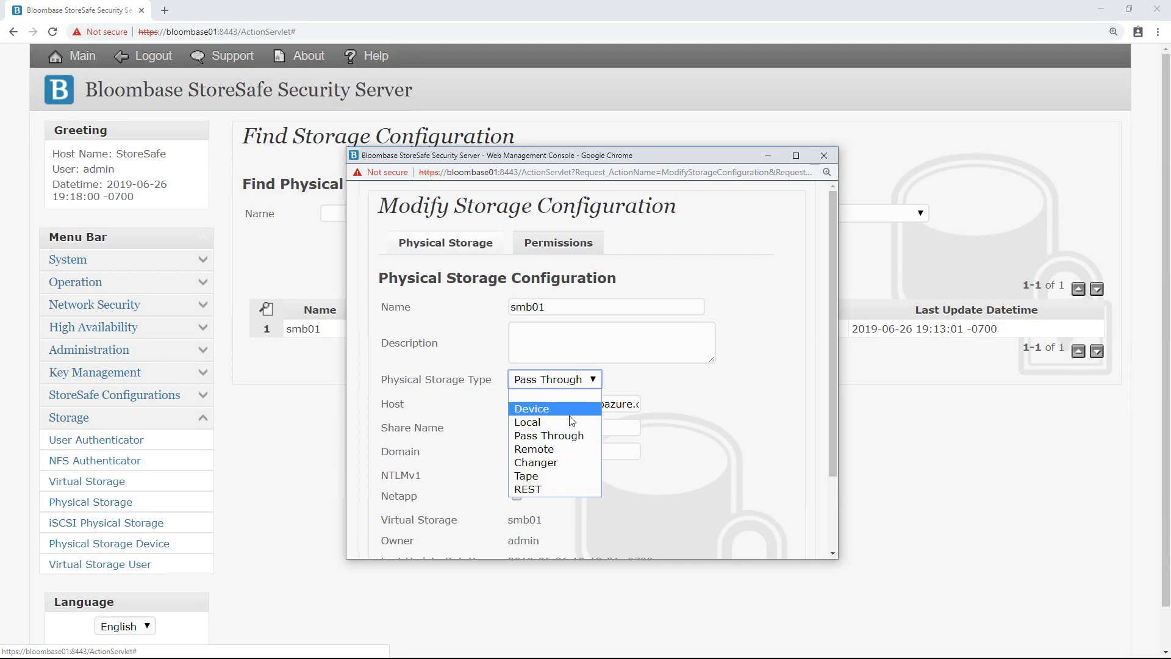
{"action": "left_click", "coordinate": [576, 439]}
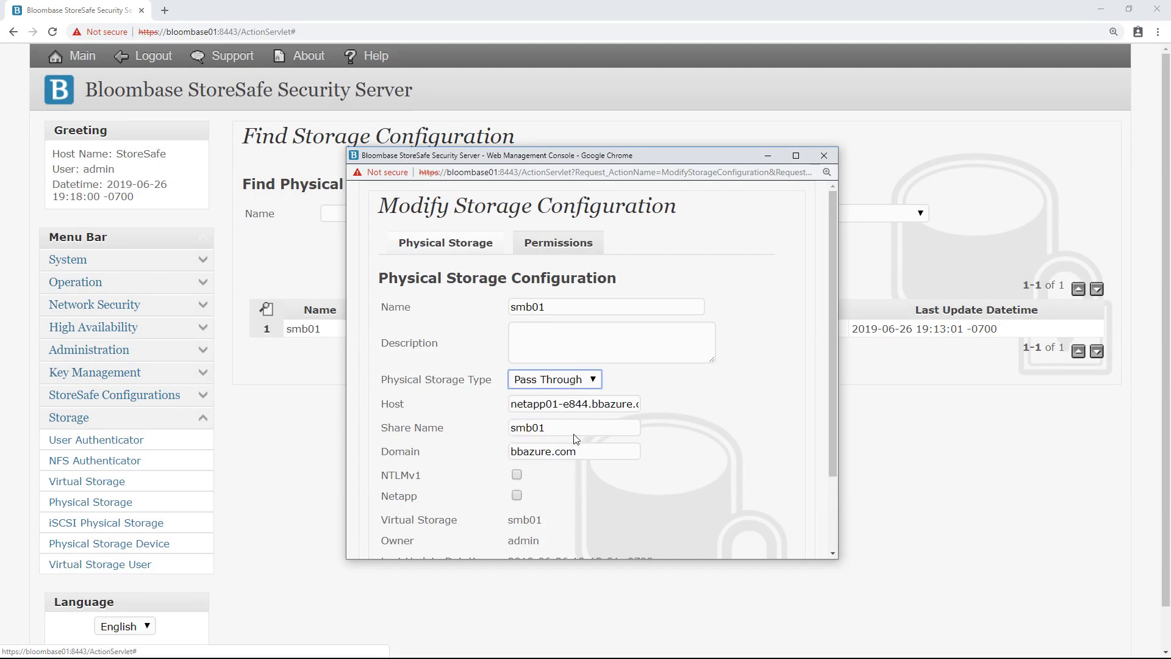
{"action": "left_click_drag", "start_coordinate": [511, 403], "coordinate": [661, 413]}
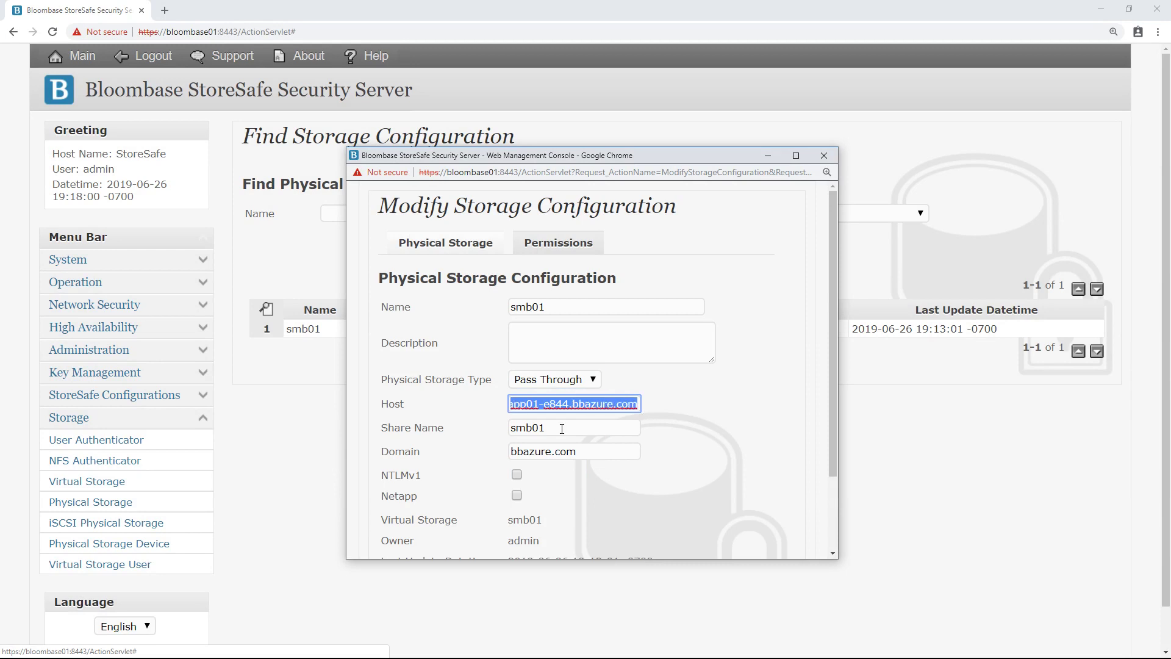
{"action": "left_click_drag", "start_coordinate": [562, 429], "coordinate": [506, 448]}
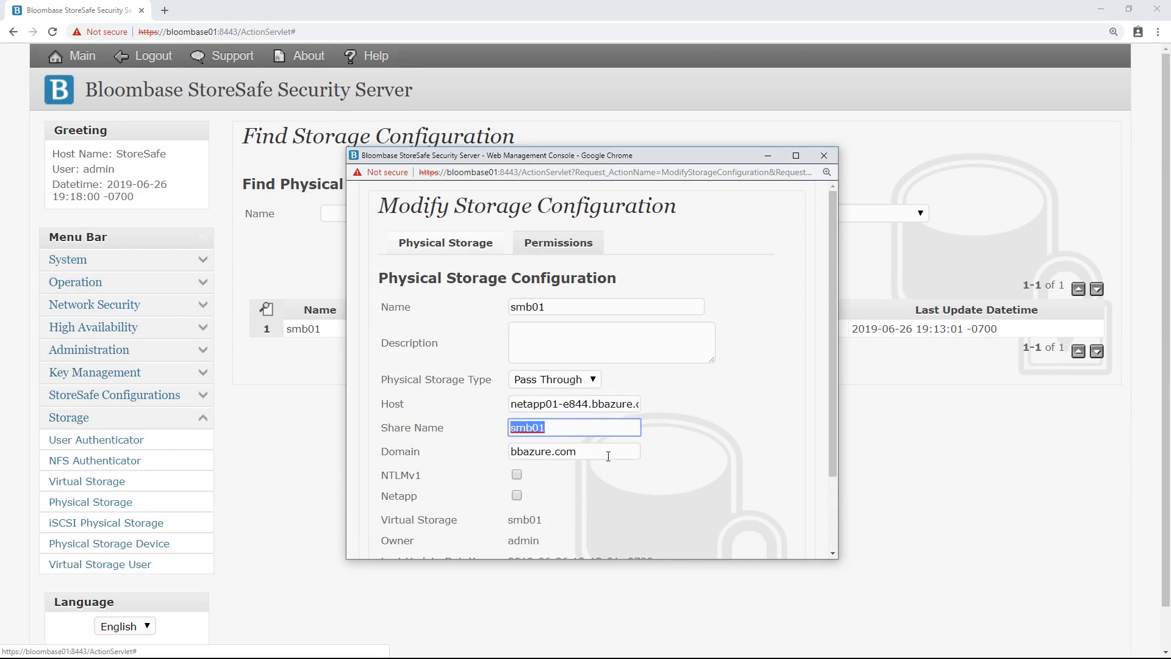
{"action": "left_click_drag", "start_coordinate": [609, 456], "coordinate": [497, 476]}
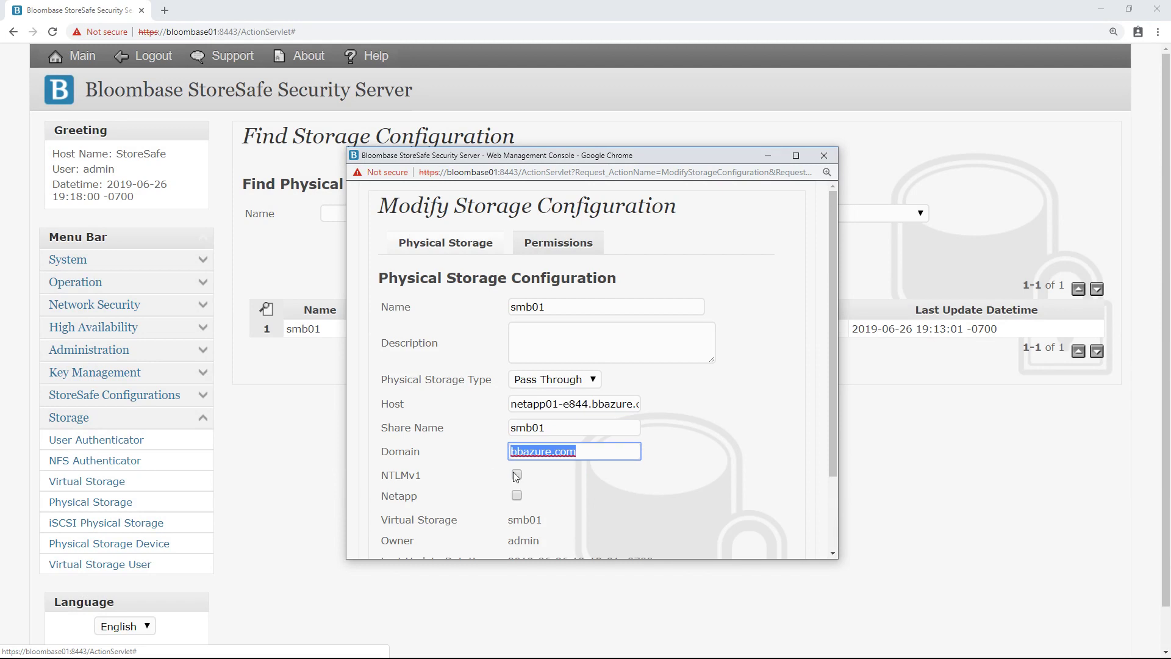
{"action": "scroll", "coordinate": [516, 476], "scroll_direction": "down", "scroll_amount": 3}
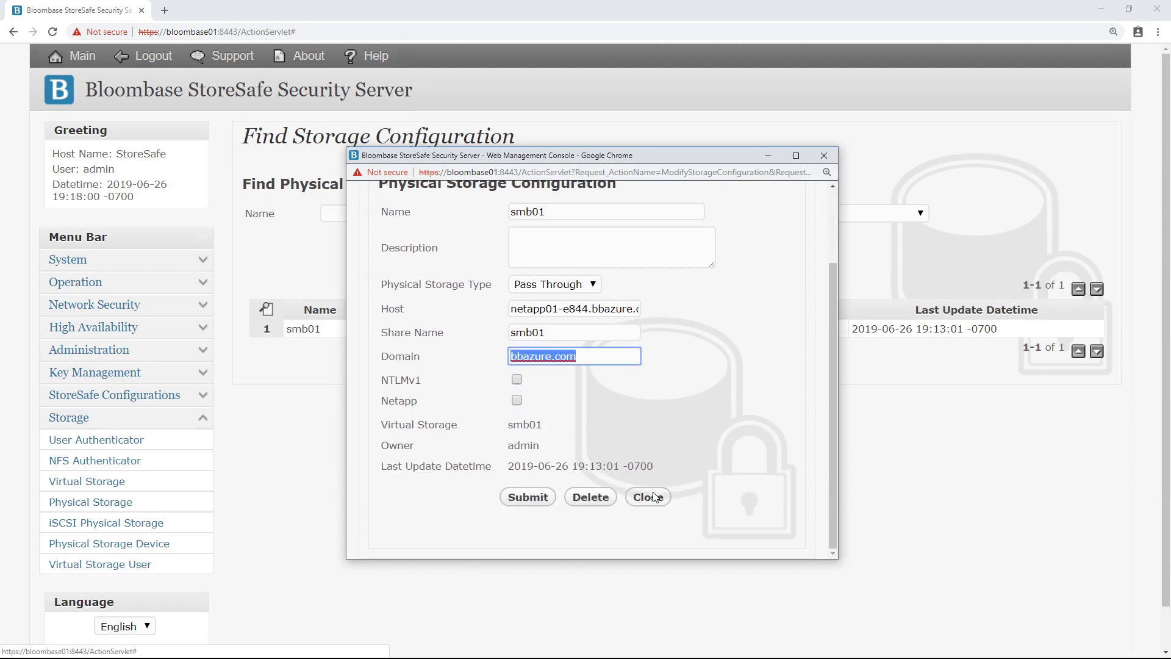
{"action": "left_click", "coordinate": [649, 496]}
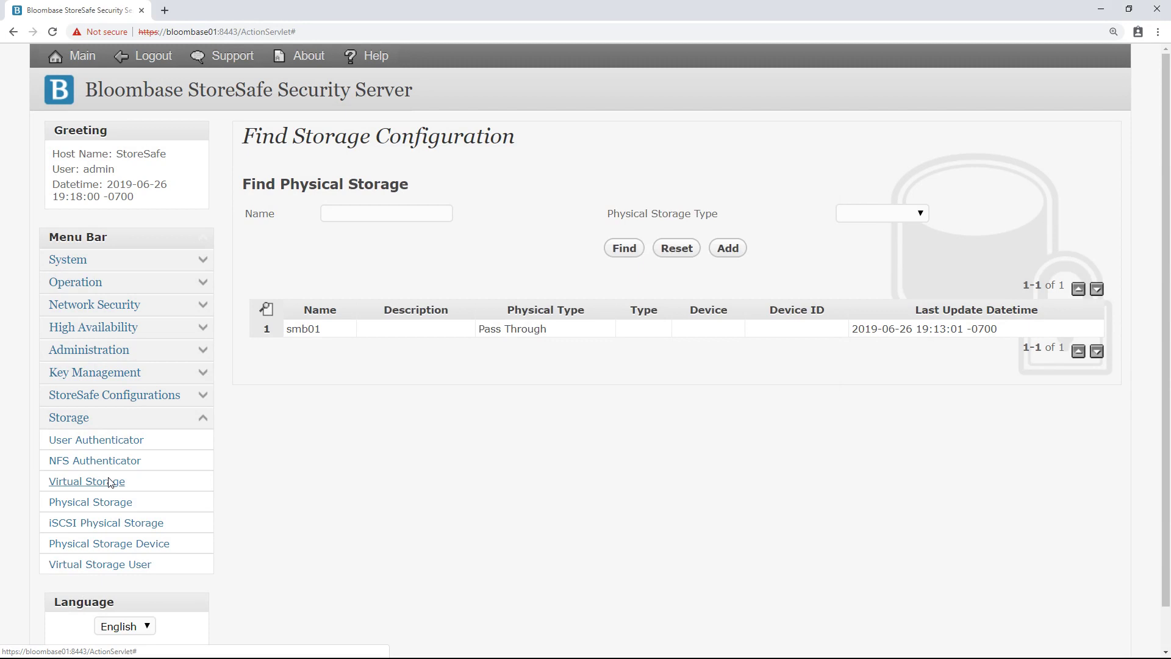
Open the smb01 virtual storage settings and check its File mode and SMB protocol
{"action": "left_click", "coordinate": [110, 483]}
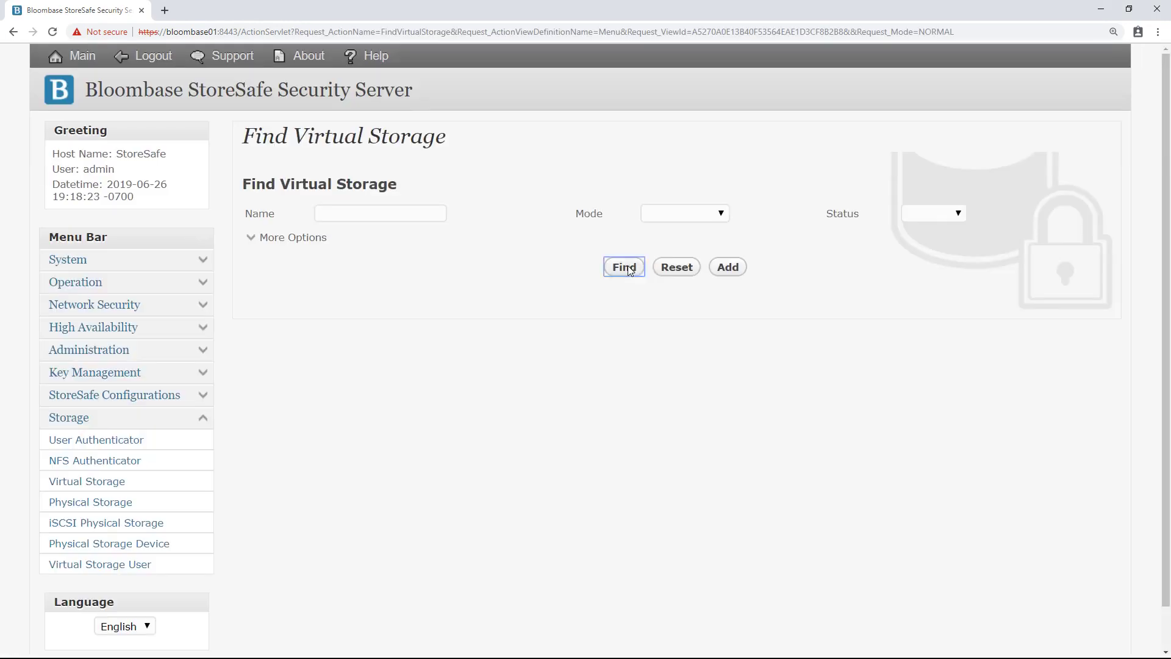
{"action": "left_click", "coordinate": [630, 270]}
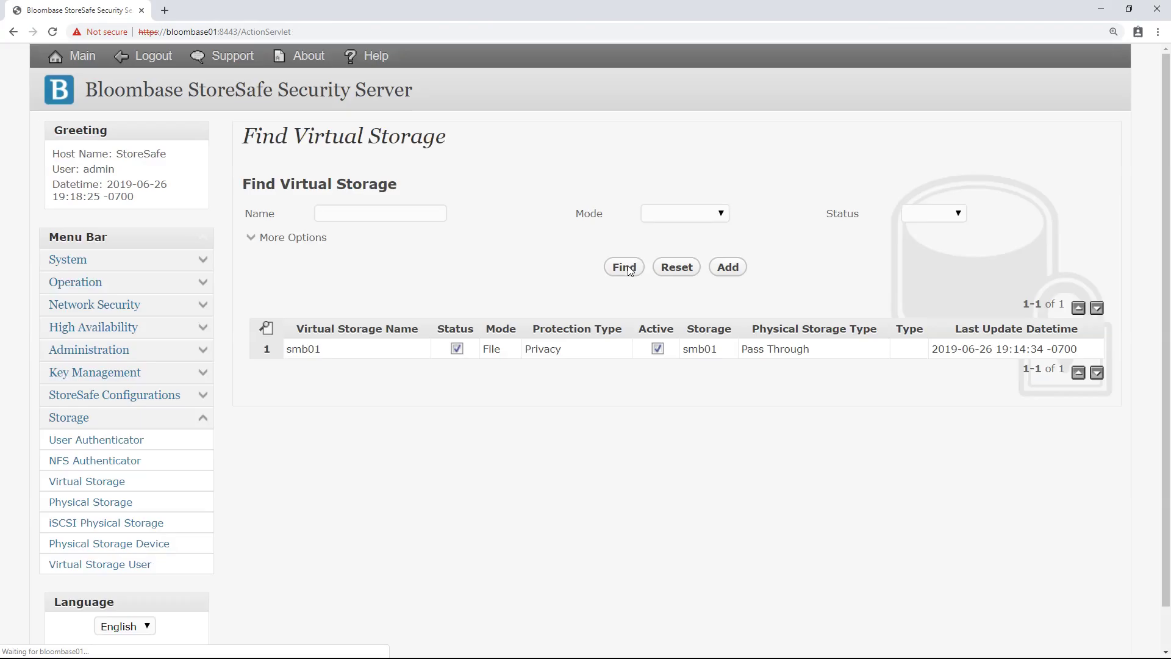
{"action": "left_click", "coordinate": [303, 352]}
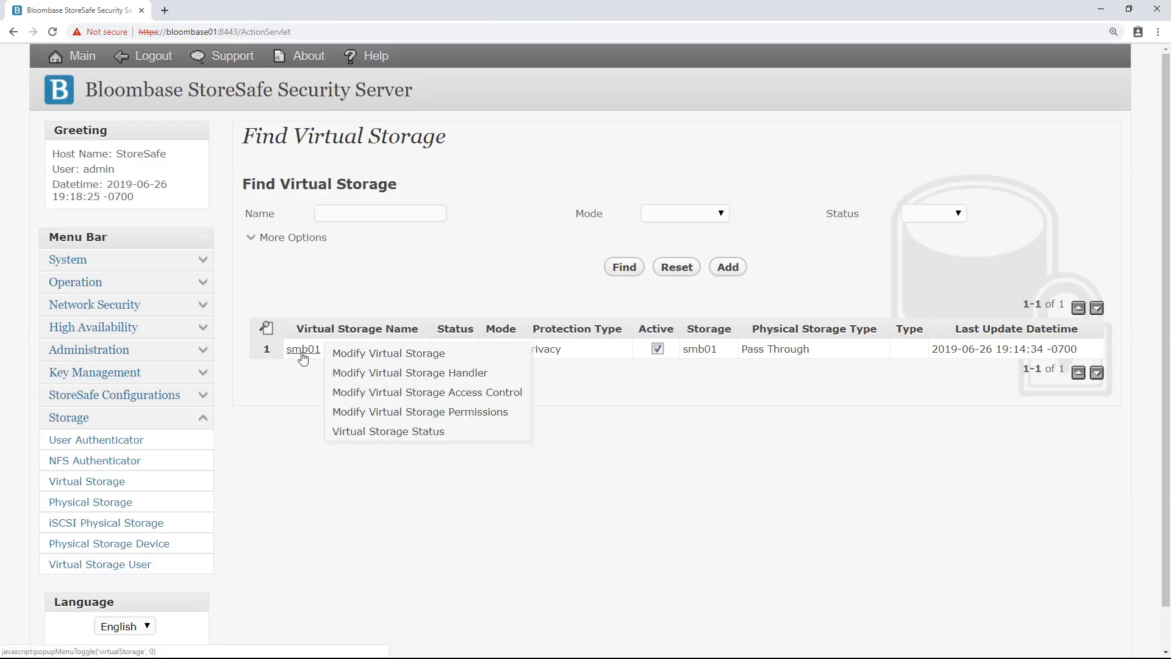
{"action": "left_click", "coordinate": [397, 355]}
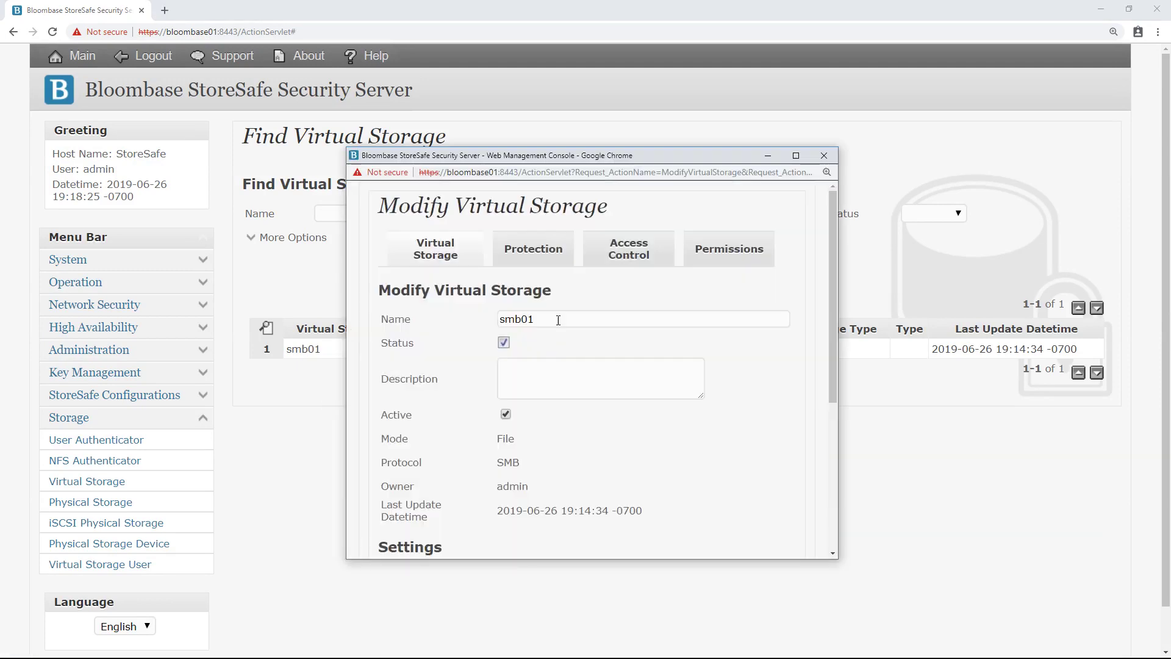
{"action": "double_click", "coordinate": [558, 320]}
{"action": "left_click", "coordinate": [475, 366]}
{"action": "scroll", "coordinate": [475, 366], "scroll_direction": "down", "scroll_amount": 2}
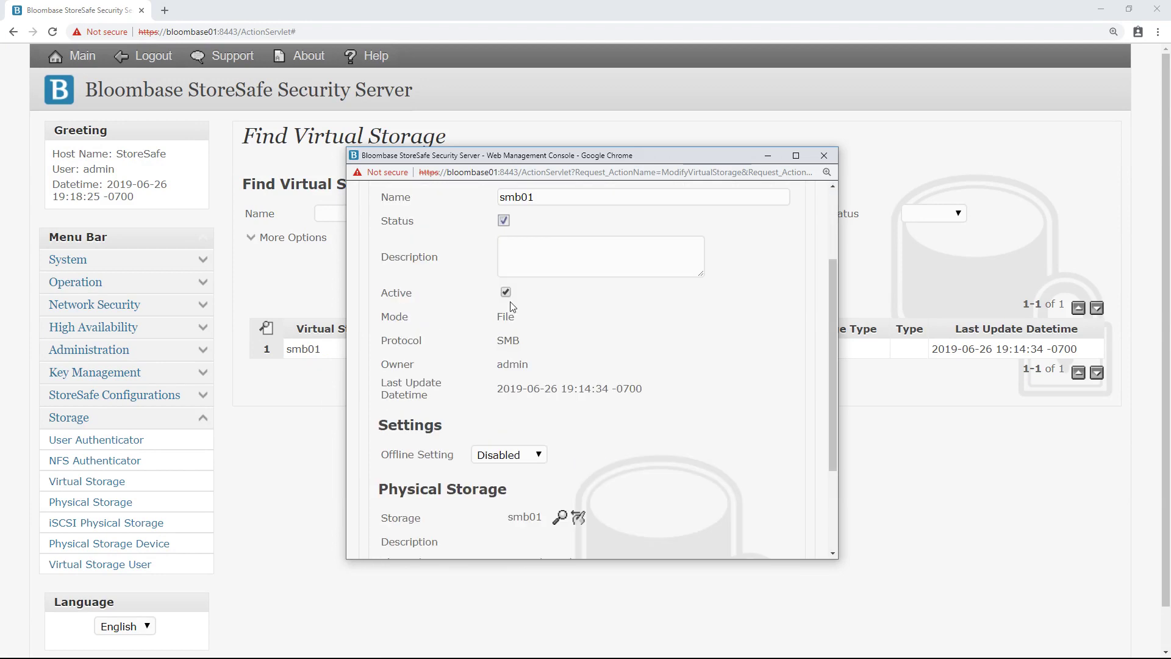
{"action": "double_click", "coordinate": [501, 320]}
{"action": "left_click_drag", "start_coordinate": [529, 347], "coordinate": [498, 344]}
{"action": "scroll", "coordinate": [558, 464], "scroll_direction": "down", "scroll_amount": 1}
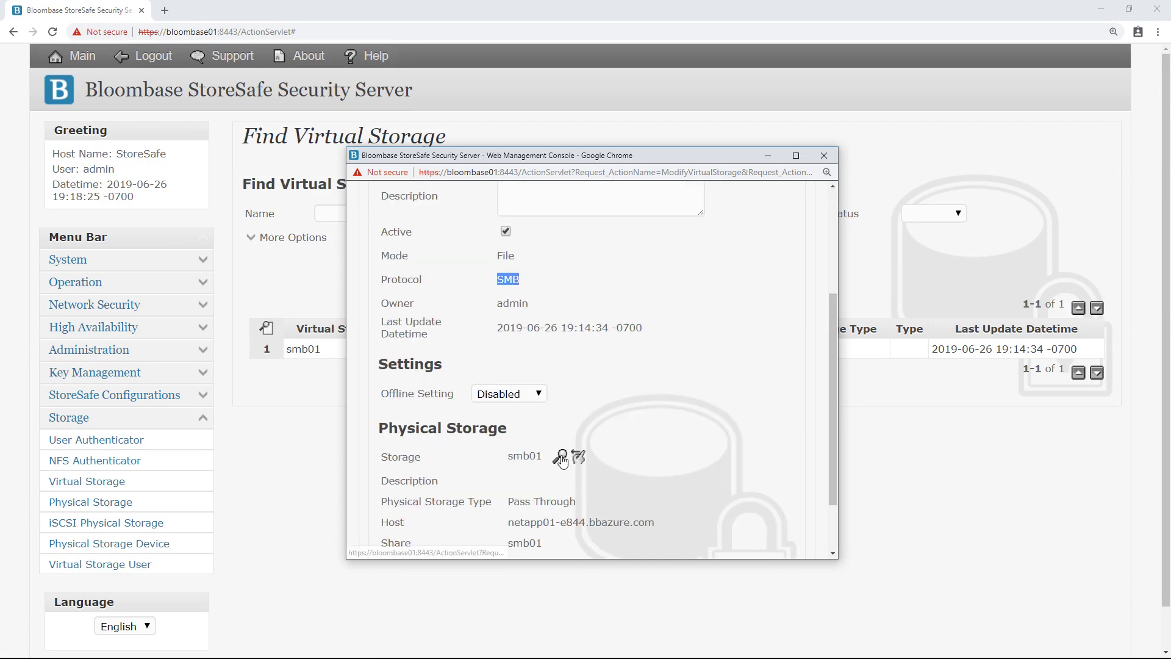
Pick physical storage smb01 as the backing storage
{"action": "left_click", "coordinate": [573, 456]}
{"action": "left_click", "coordinate": [512, 354]}
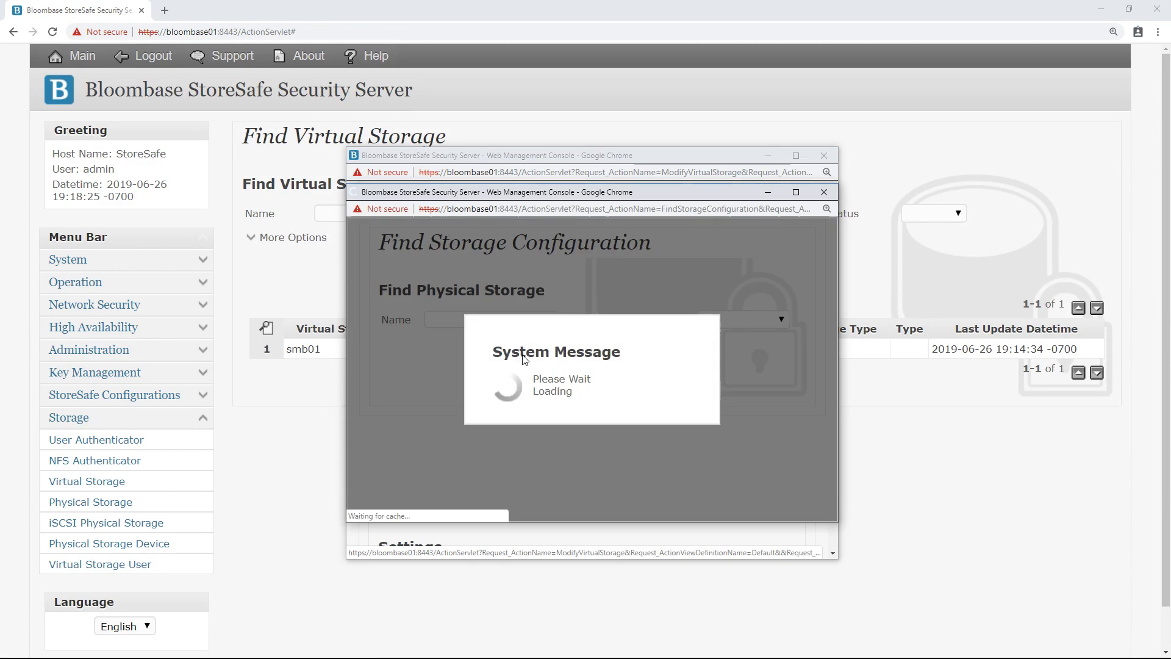
{"action": "scroll", "coordinate": [470, 394], "scroll_direction": "down", "scroll_amount": 1}
{"action": "left_click", "coordinate": [437, 446]}
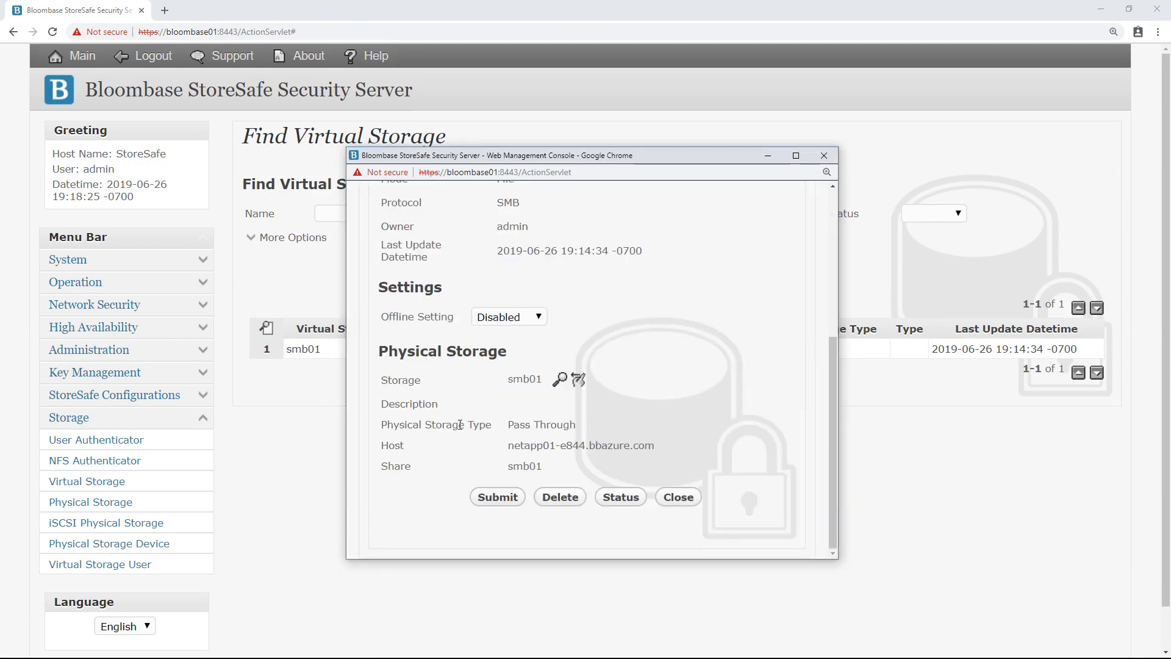
{"action": "scroll", "coordinate": [460, 424], "scroll_direction": "up", "scroll_amount": 5}
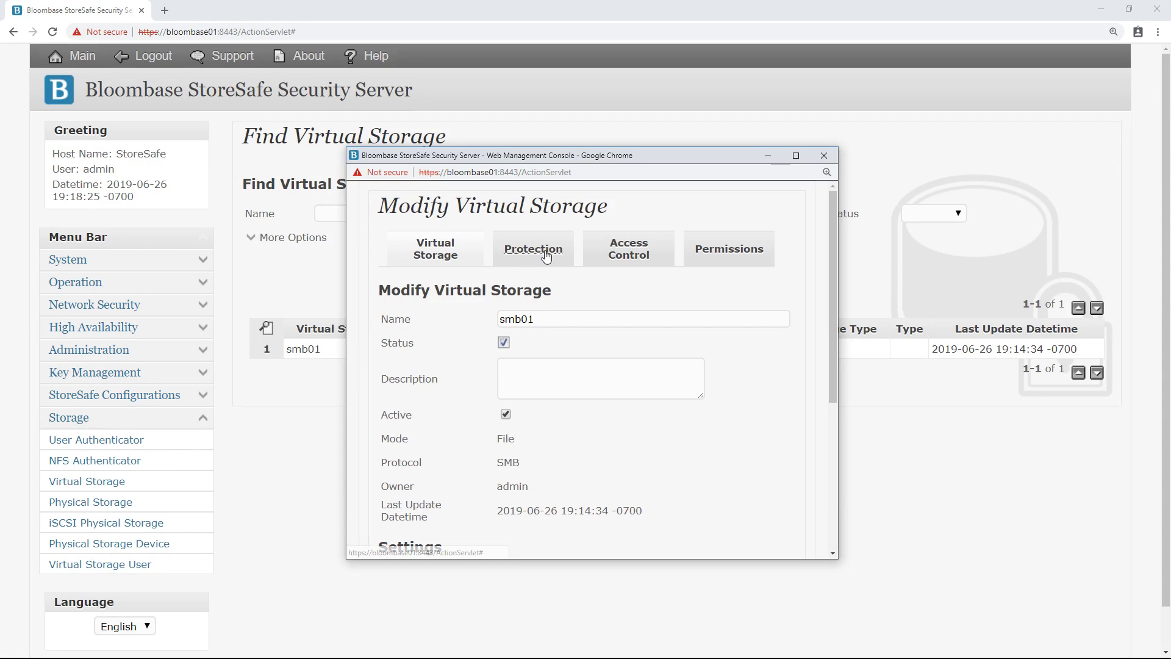
Keep smb01 protection as Privacy with AES cipher and 256-bit key length
{"action": "left_click", "coordinate": [547, 256]}
{"action": "left_click", "coordinate": [545, 320]}
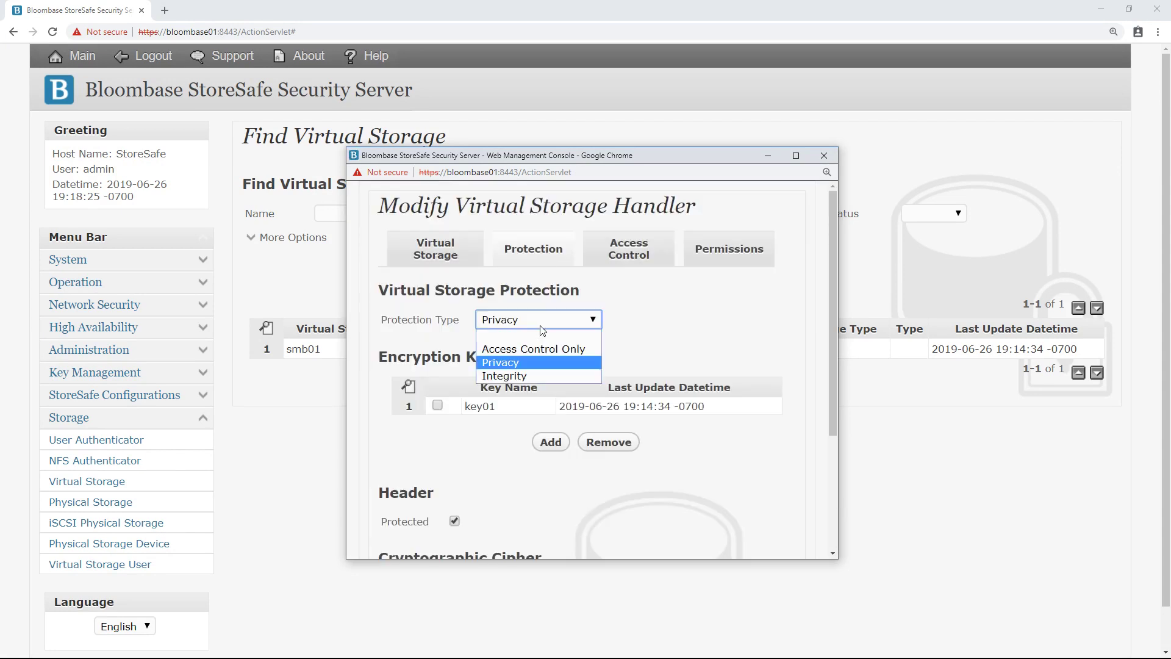
{"action": "left_click", "coordinate": [529, 364]}
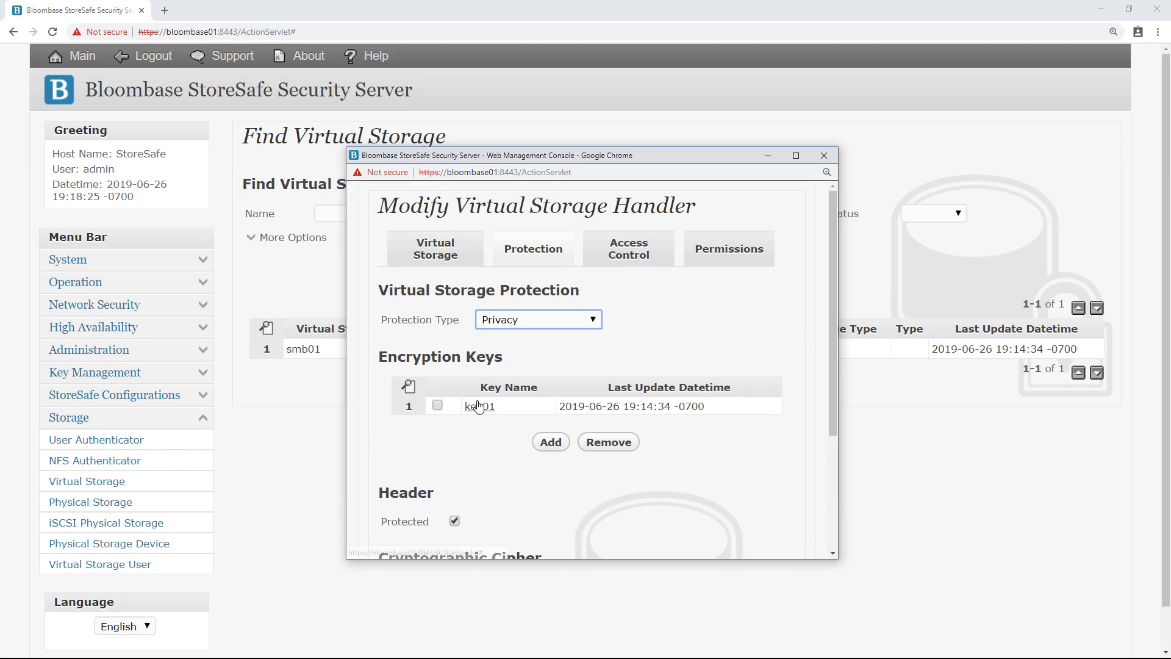
{"action": "scroll", "coordinate": [471, 410], "scroll_direction": "down", "scroll_amount": 2}
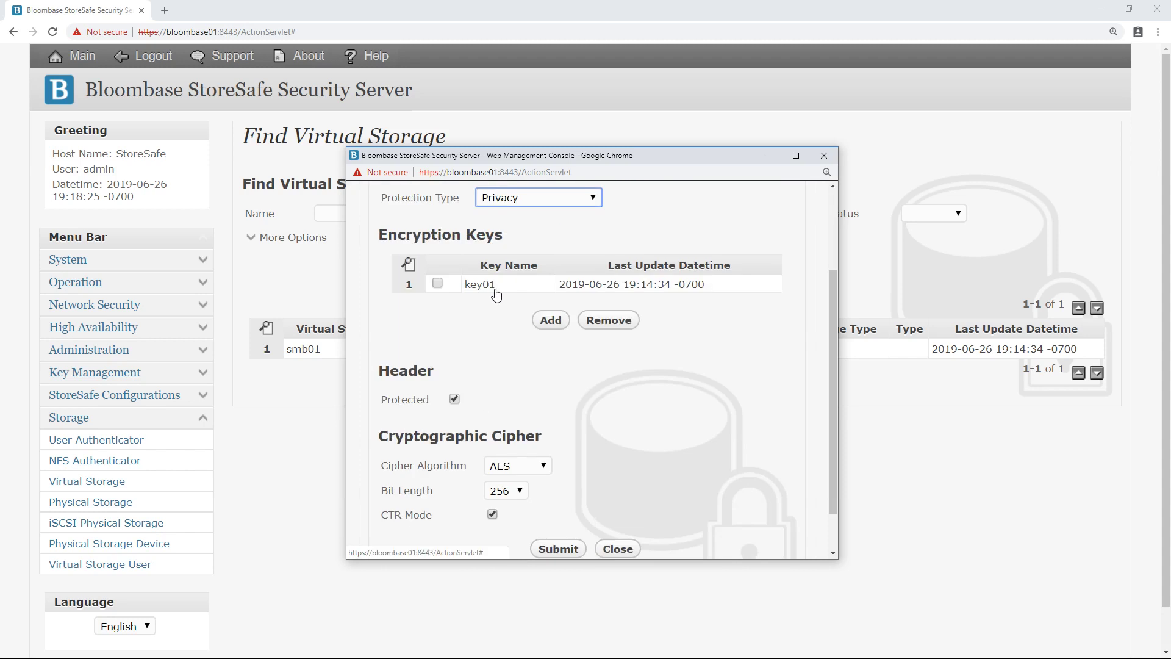
{"action": "scroll", "coordinate": [496, 295], "scroll_direction": "down", "scroll_amount": 1}
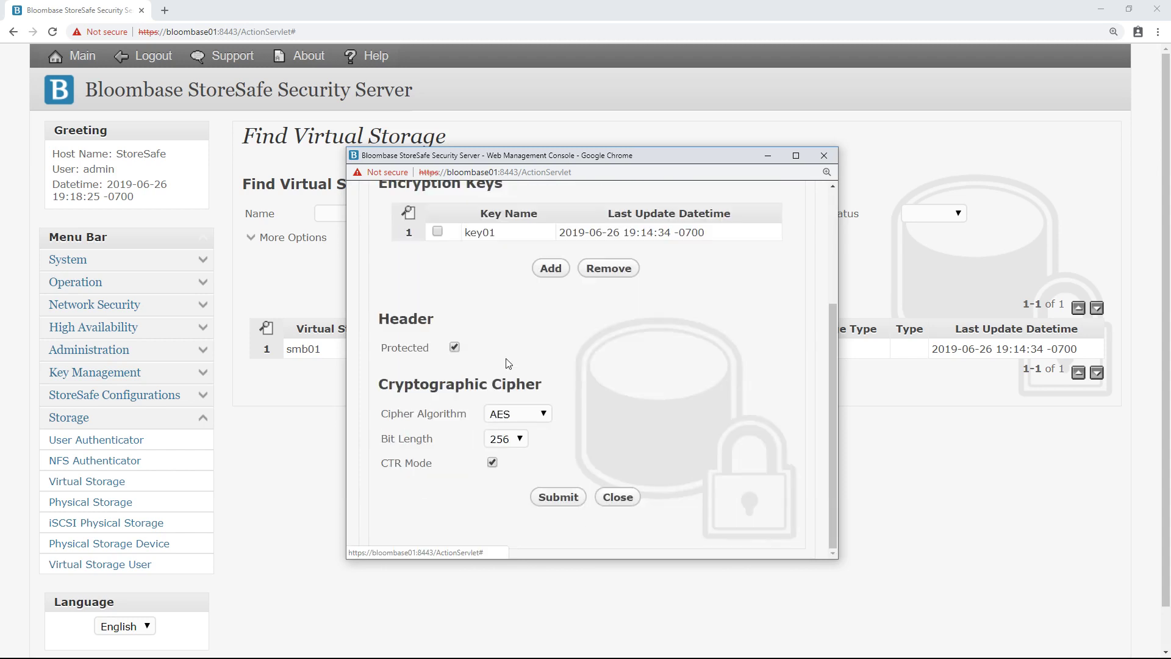
{"action": "left_click", "coordinate": [514, 415]}
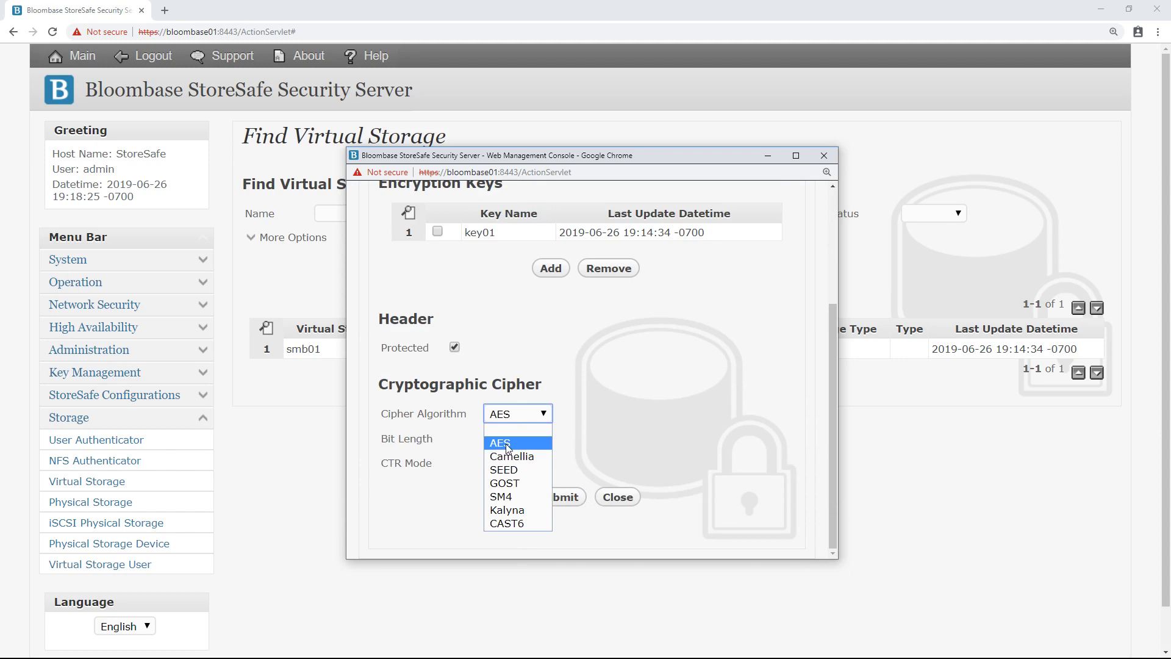
{"action": "left_click", "coordinate": [507, 443]}
{"action": "left_click", "coordinate": [504, 439]}
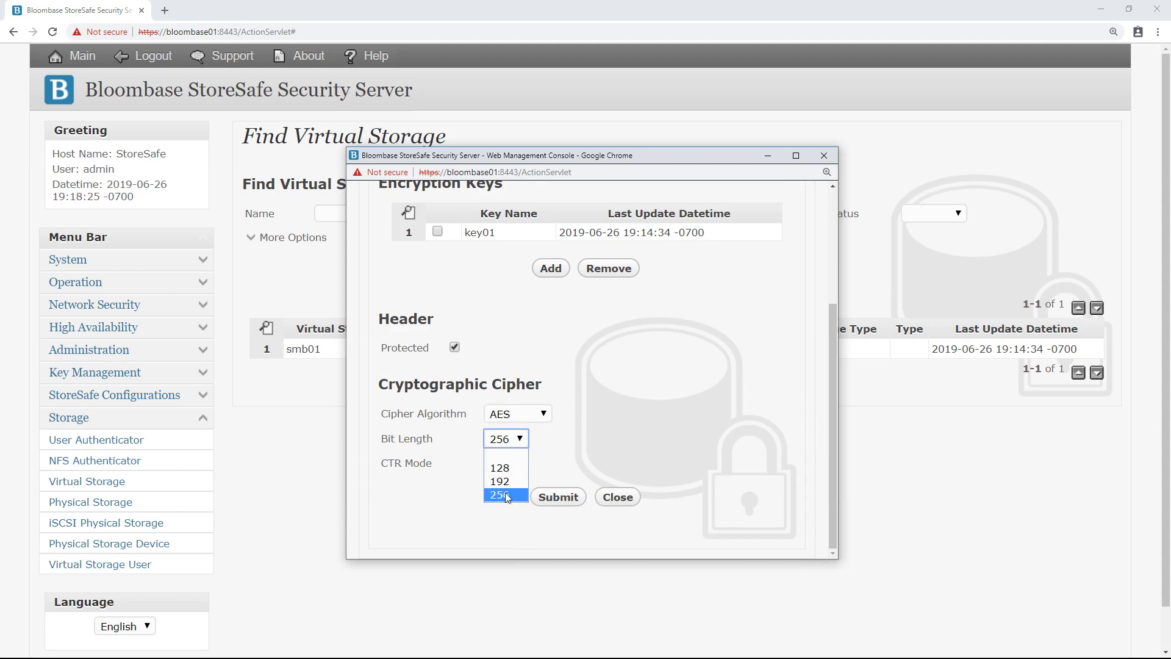
{"action": "left_click", "coordinate": [505, 495]}
{"action": "scroll", "coordinate": [573, 342], "scroll_direction": "up", "scroll_amount": 3}
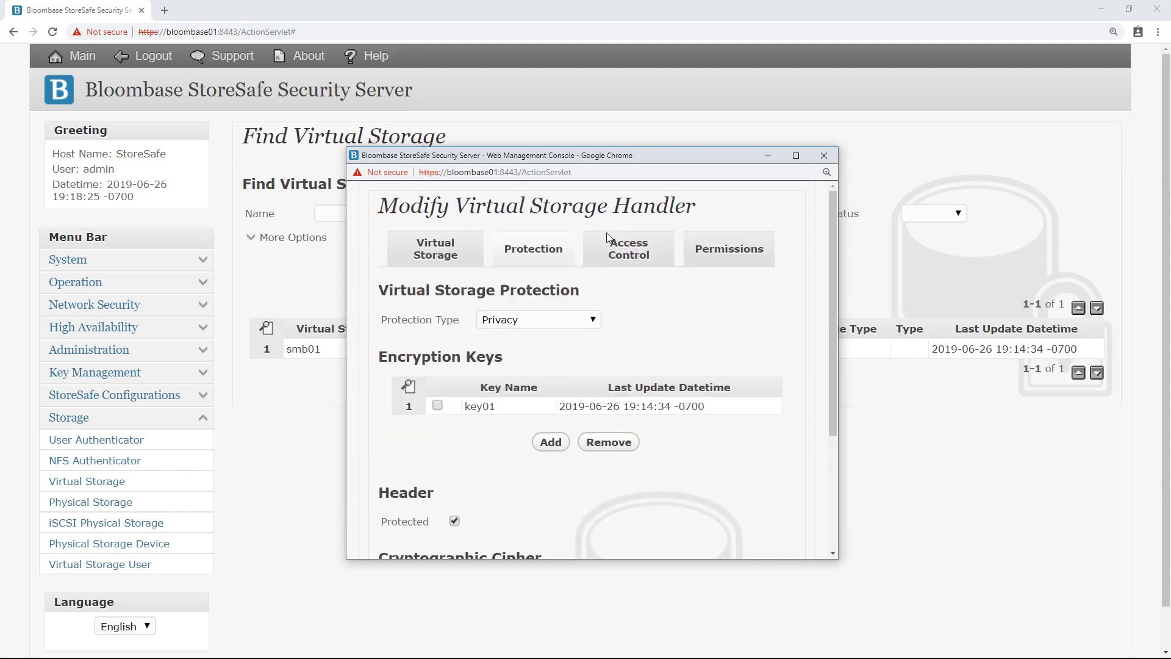
Set the access control user repository to Microsoft Active Directory (MSAD) and close the window
{"action": "left_click", "coordinate": [635, 253]}
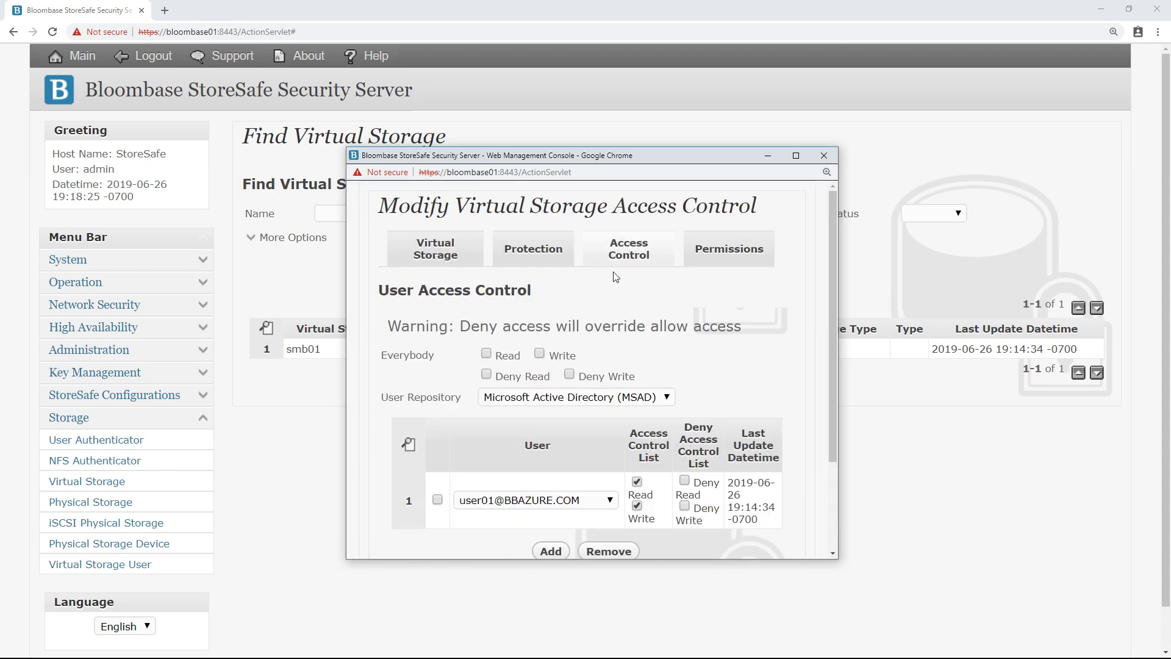
{"action": "scroll", "coordinate": [616, 278], "scroll_direction": "down", "scroll_amount": 2}
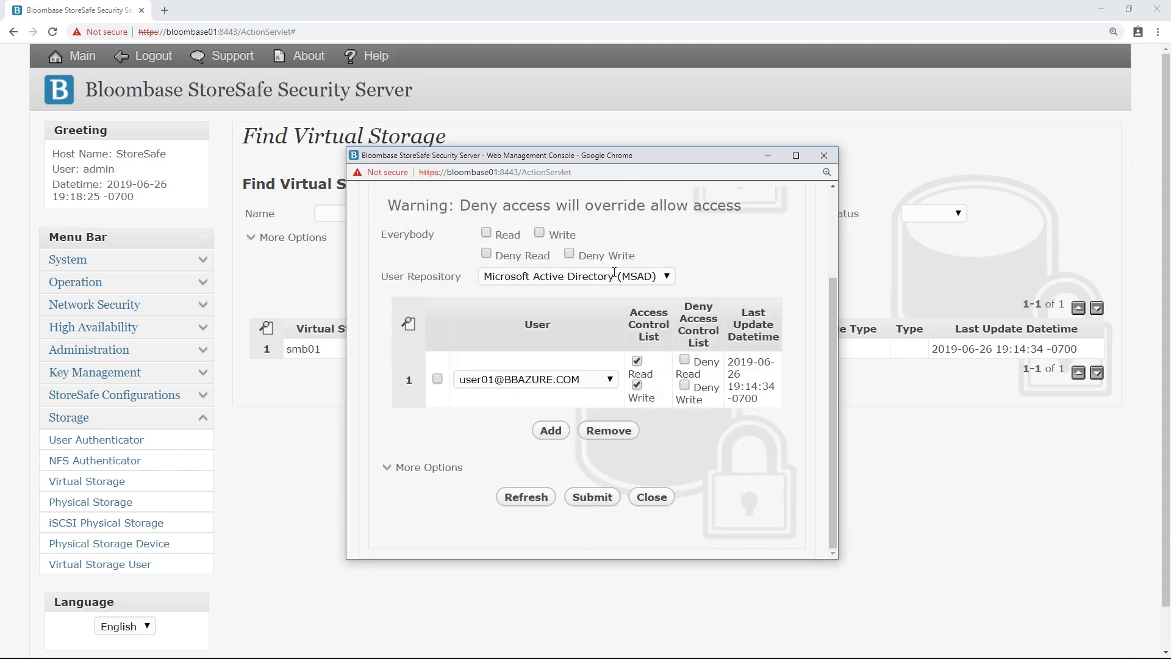
{"action": "left_click", "coordinate": [615, 278]}
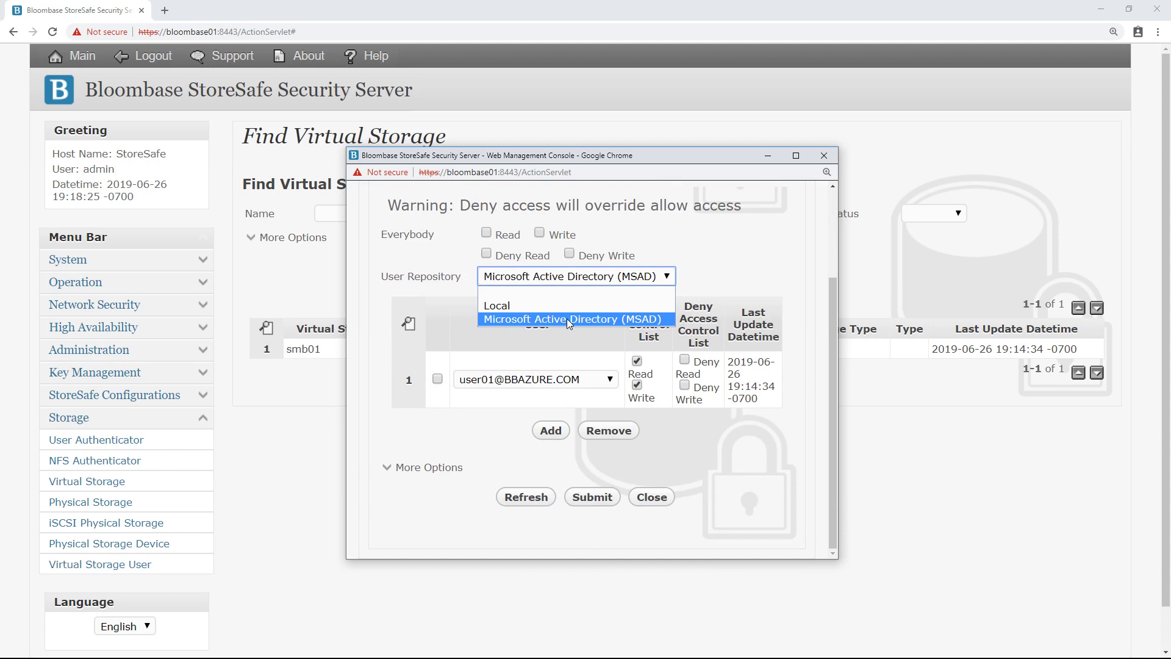
{"action": "left_click", "coordinate": [566, 318]}
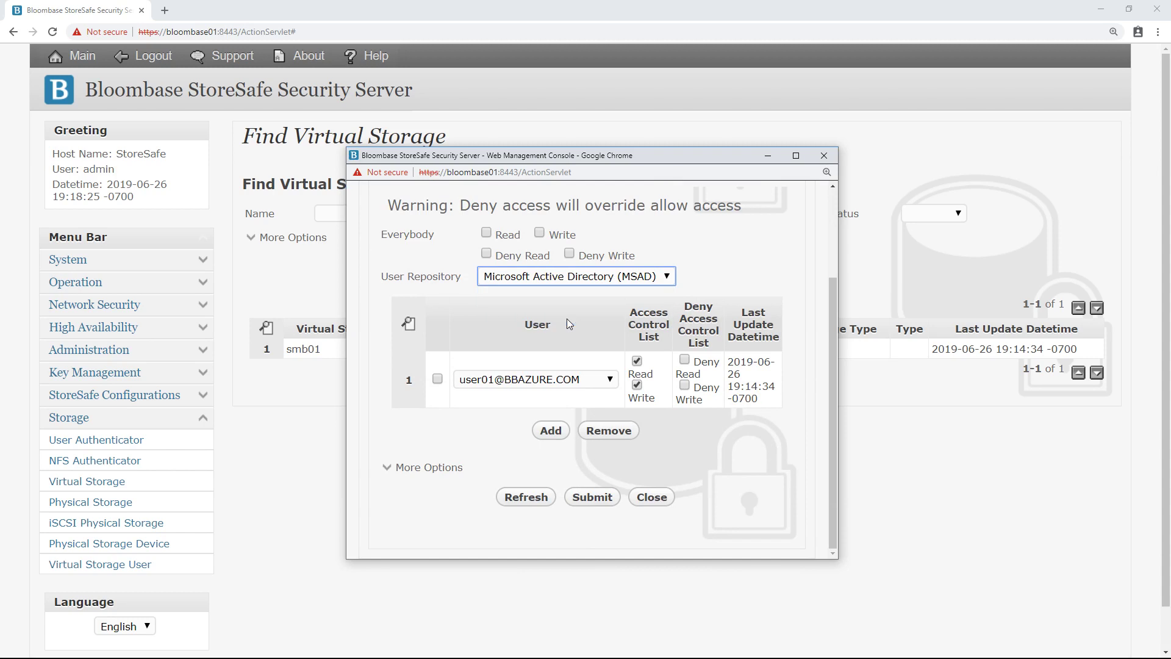
{"action": "left_click", "coordinate": [649, 499]}
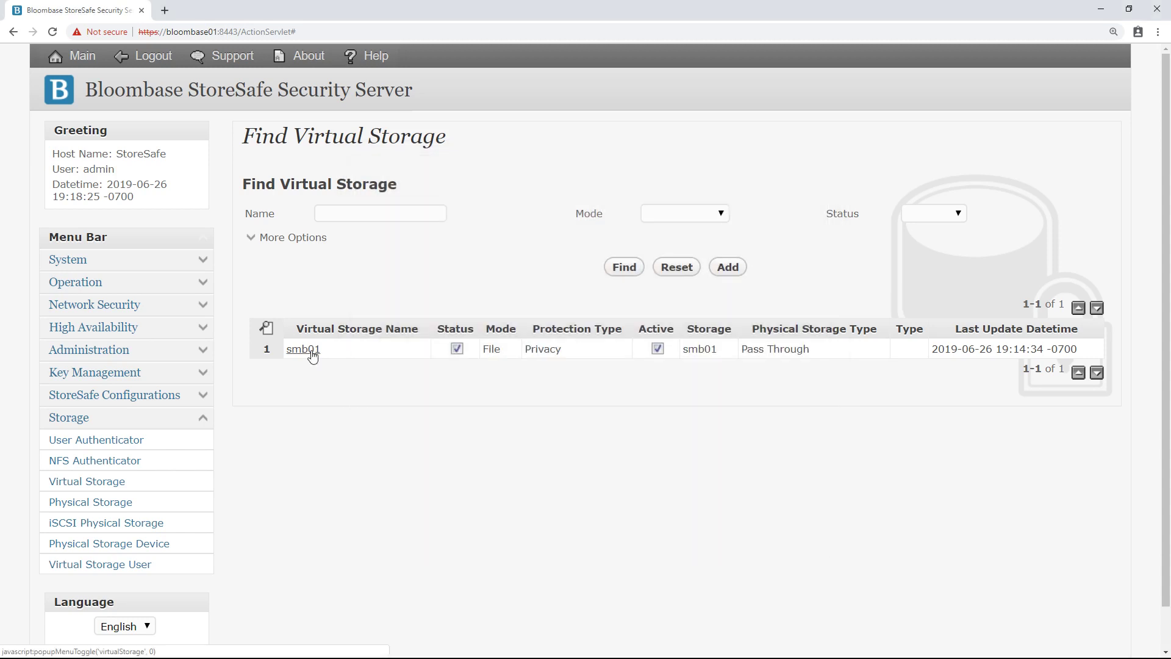
View smb01's Virtual Storage Status: active, Pass Through to netapp01-e844.bbazure.com share smb01
{"action": "left_click", "coordinate": [313, 356]}
{"action": "left_click", "coordinate": [368, 432]}
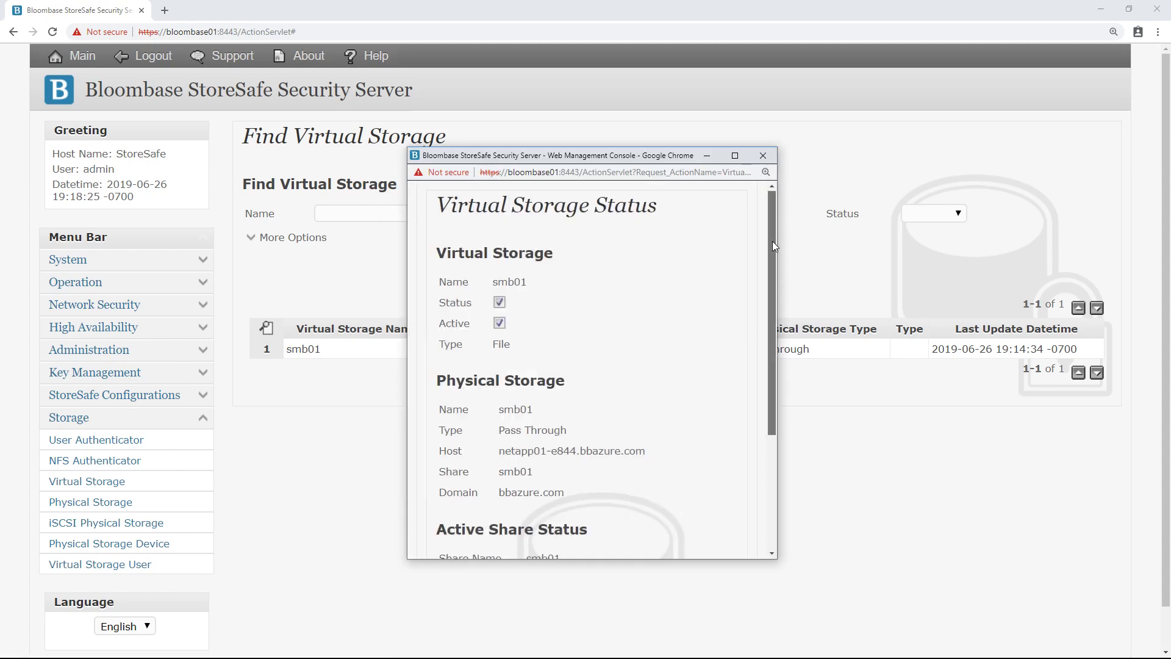
{"action": "left_click_drag", "start_coordinate": [772, 241], "coordinate": [769, 341]}
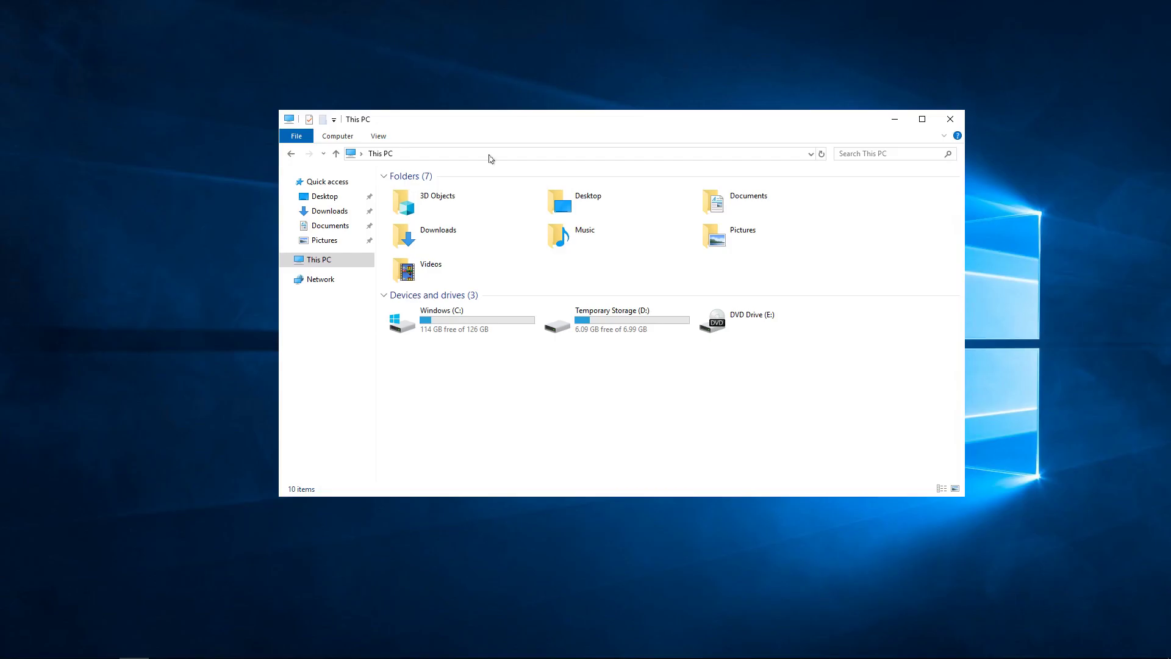
Browse to \\bloombase01 and open the smb01 share
{"action": "left_click", "coordinate": [493, 160]}
{"action": "type", "text": "\\bloo"}
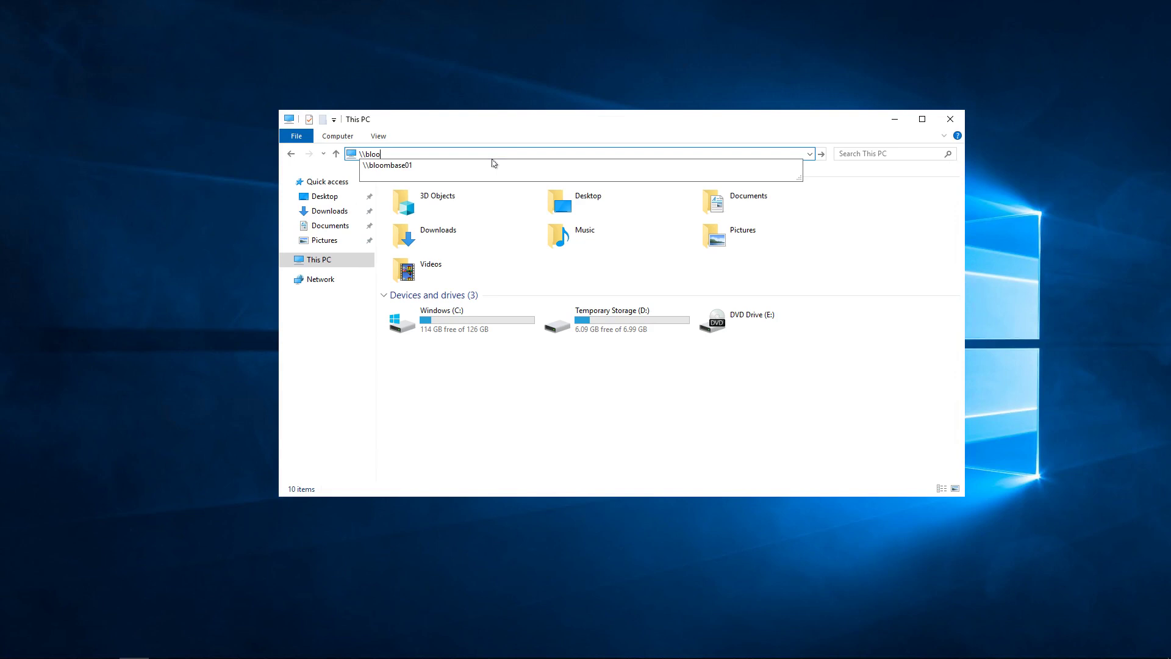
{"action": "key", "text": "Down"}
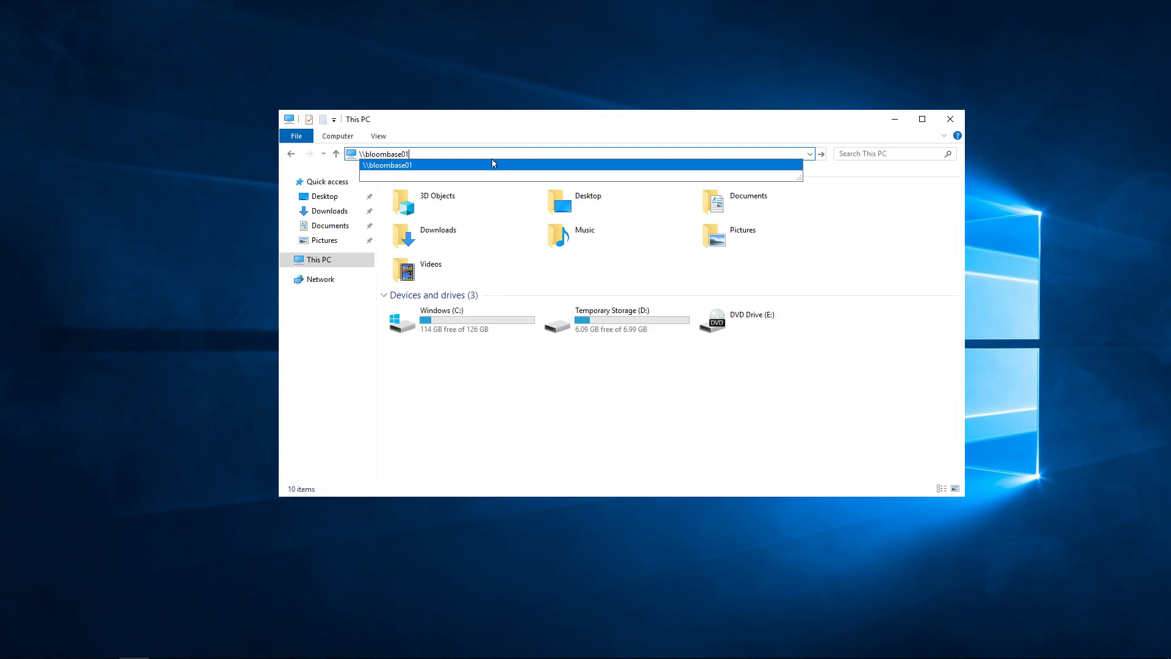
{"action": "key", "text": "Return"}
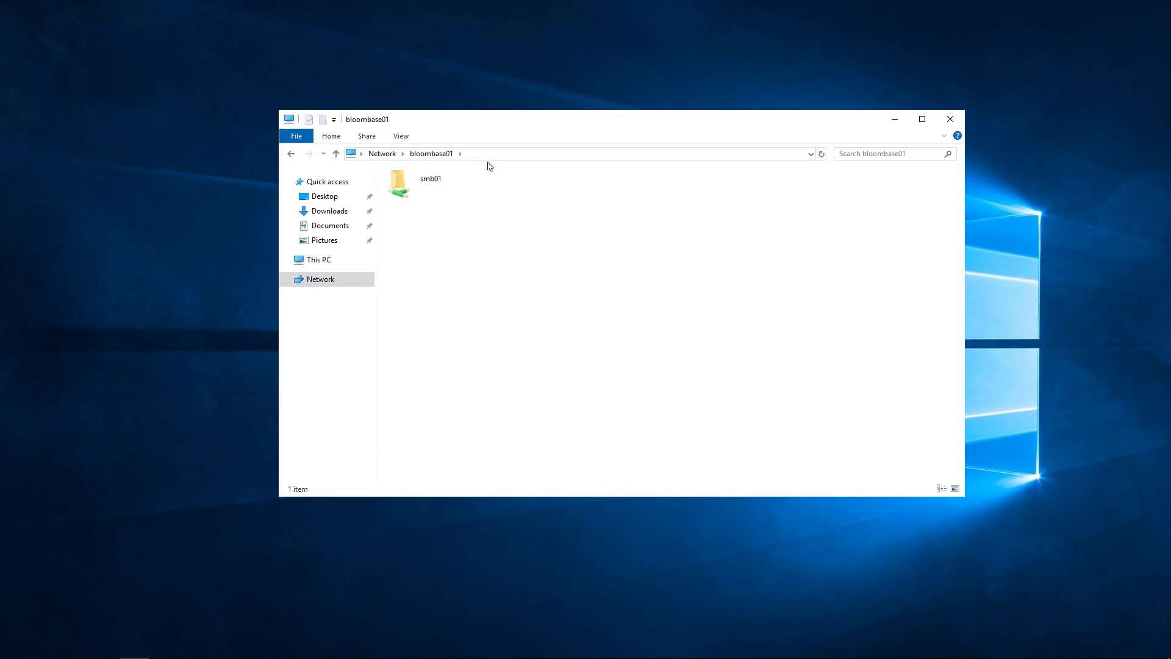
{"action": "double_click", "coordinate": [449, 182]}
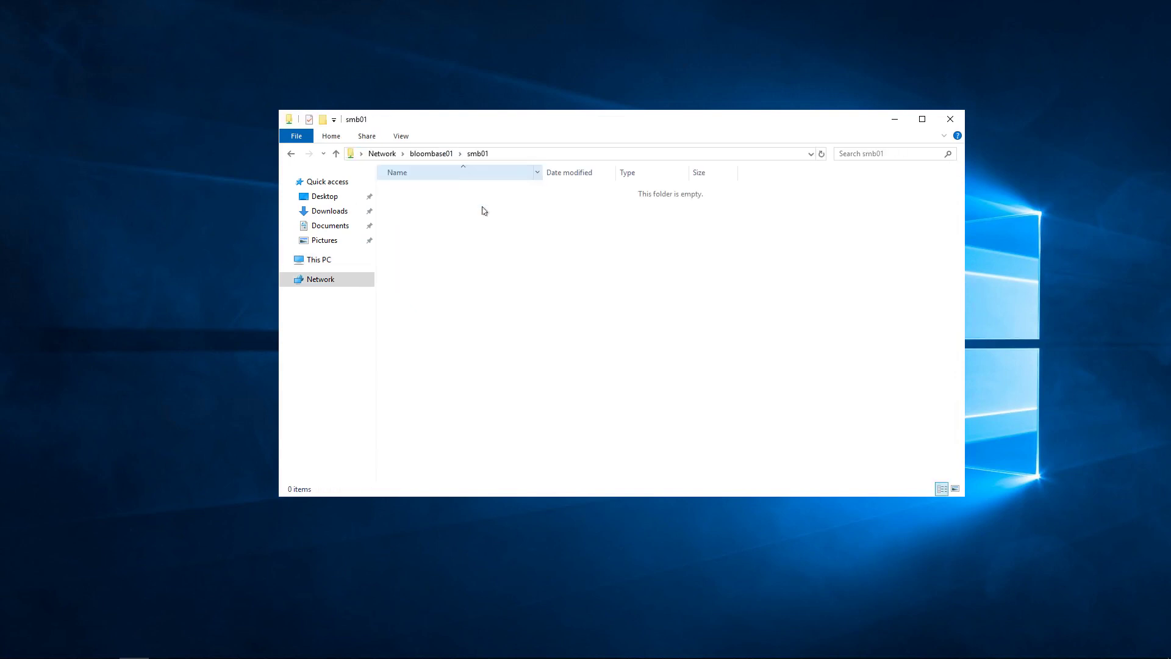
Create a new empty text document named password.txt
{"action": "right_click", "coordinate": [482, 226]}
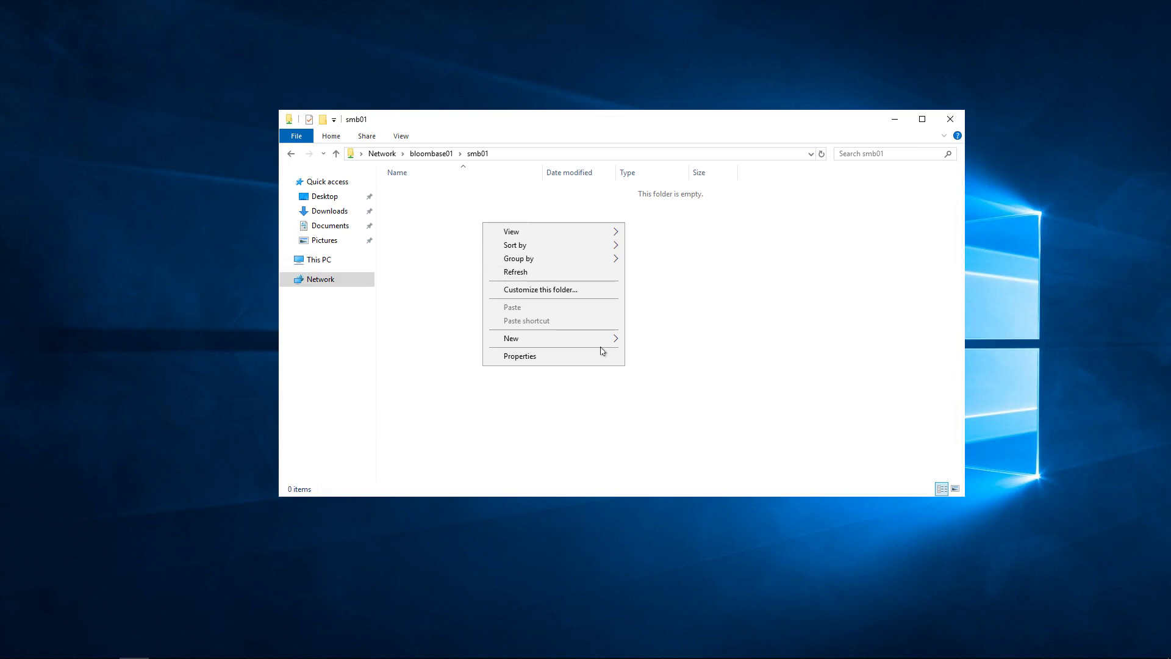
{"action": "mouse_move", "coordinate": [607, 346]}
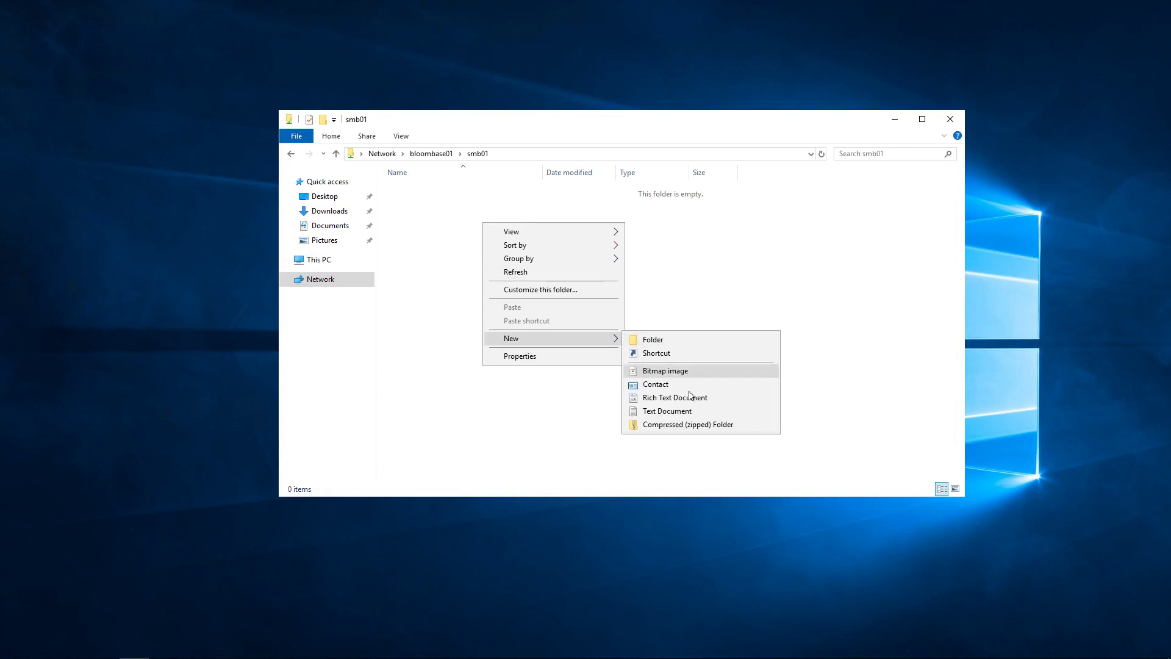
{"action": "left_click", "coordinate": [678, 413]}
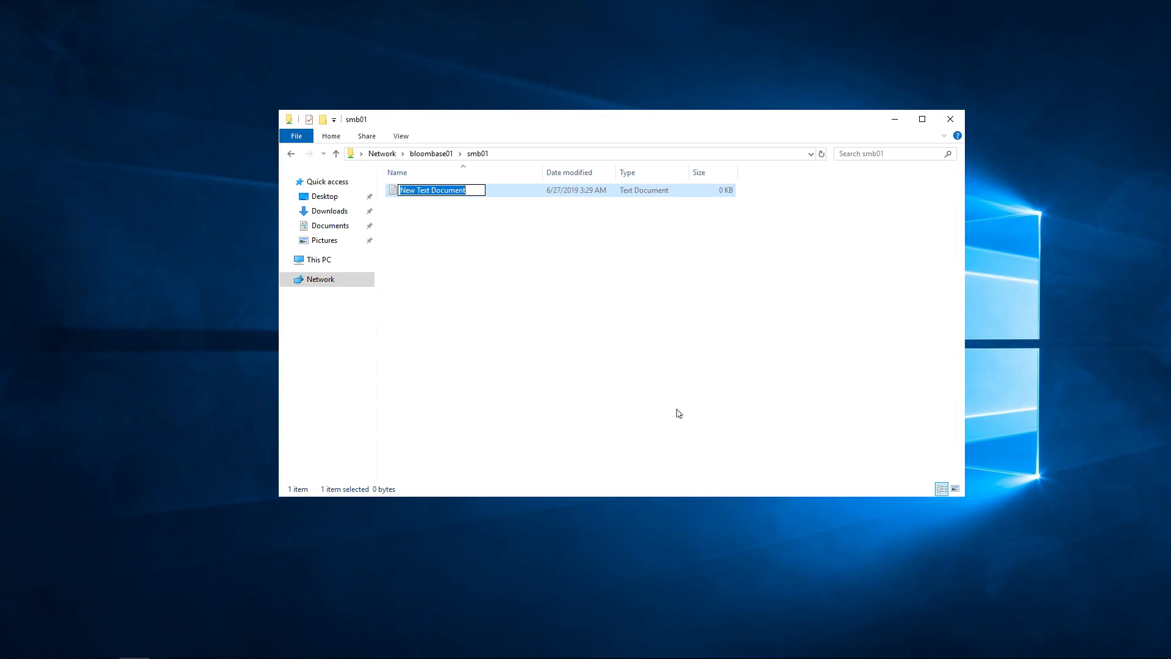
{"action": "type", "text": "password"}
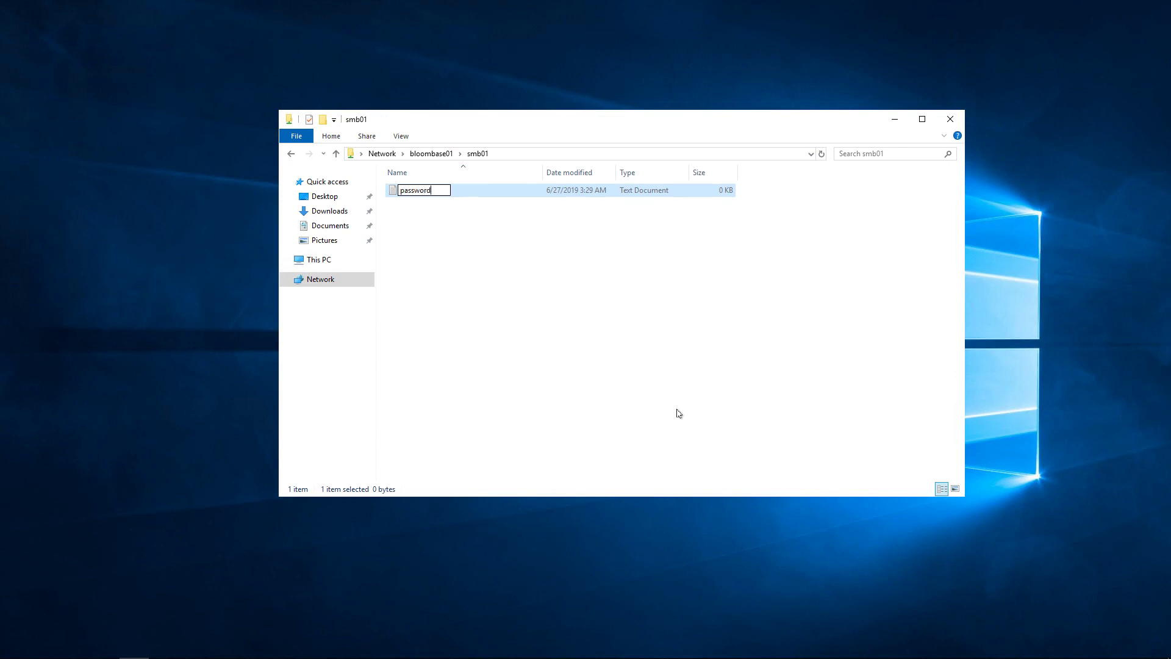
{"action": "type", "text": ".txt"}
{"action": "key", "text": "Return"}
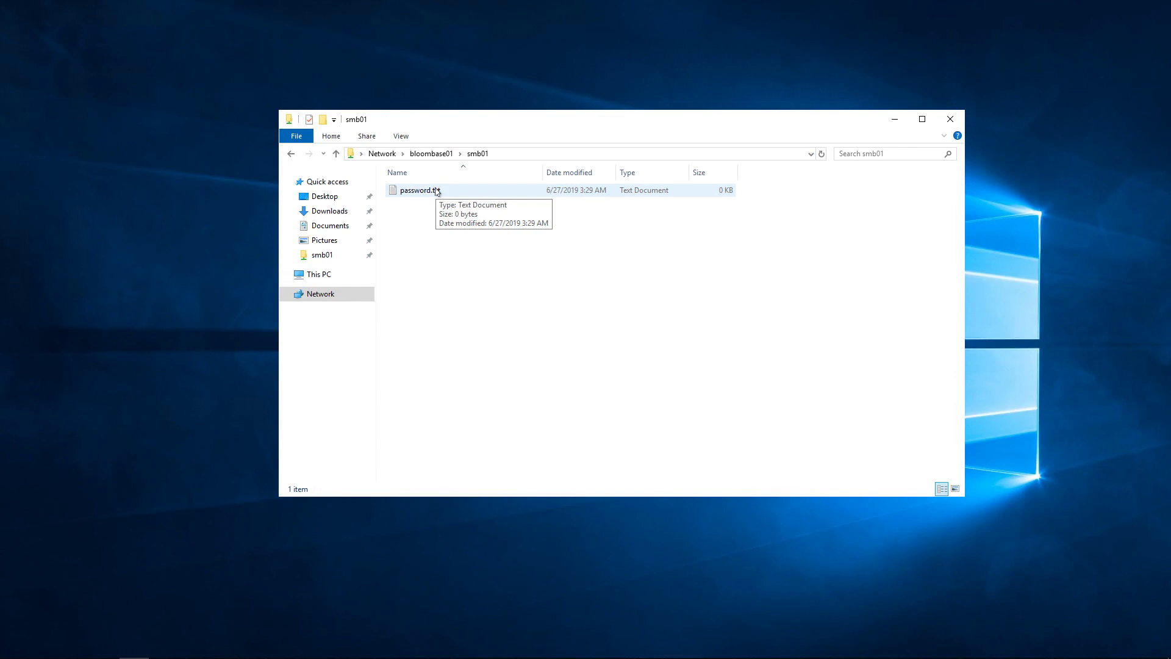
Type a sample IRS password line into password.txt in Notepad, save, close and reopen it
{"action": "right_click", "coordinate": [437, 191]}
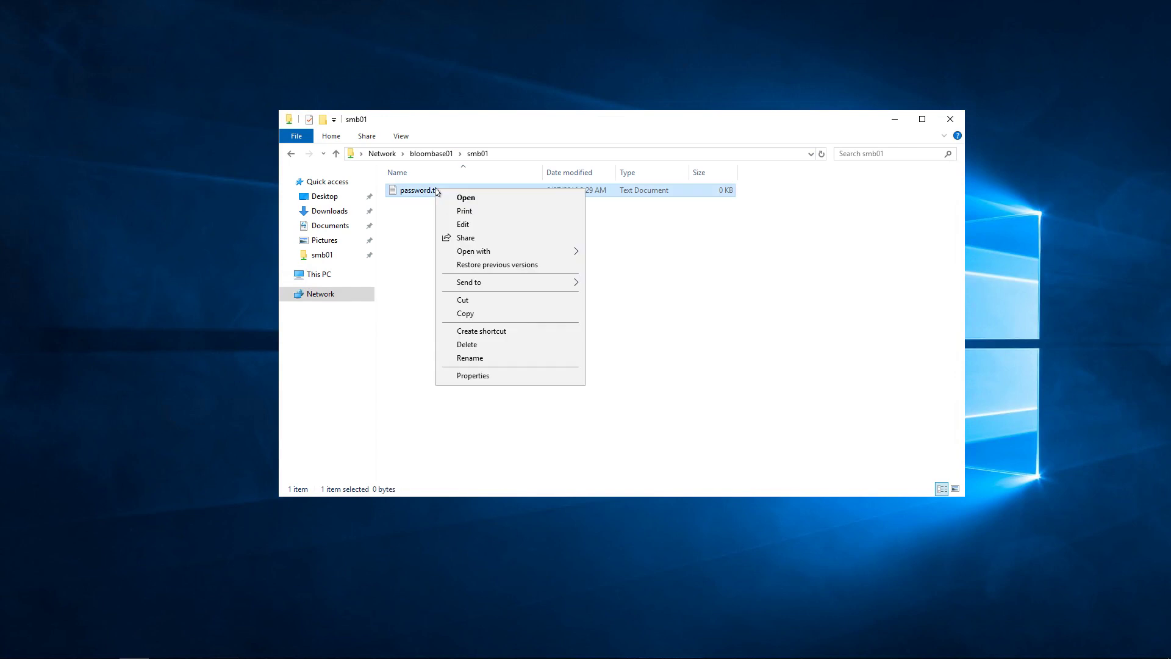
{"action": "left_click", "coordinate": [476, 197]}
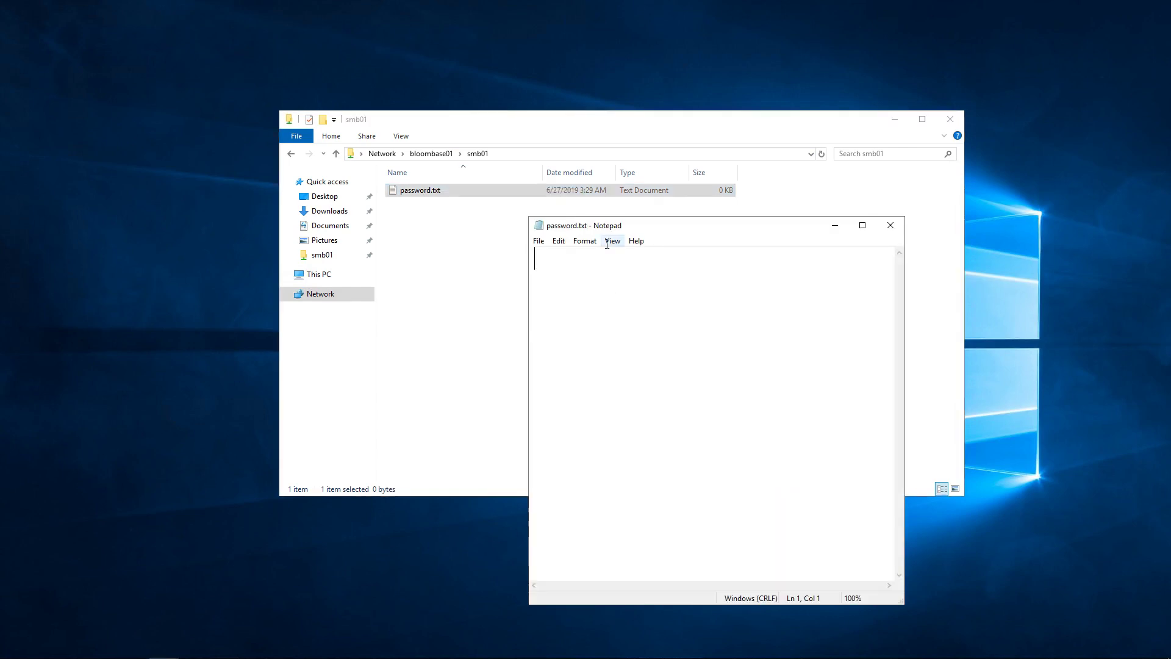
{"action": "type", "text": "my IRS password"}
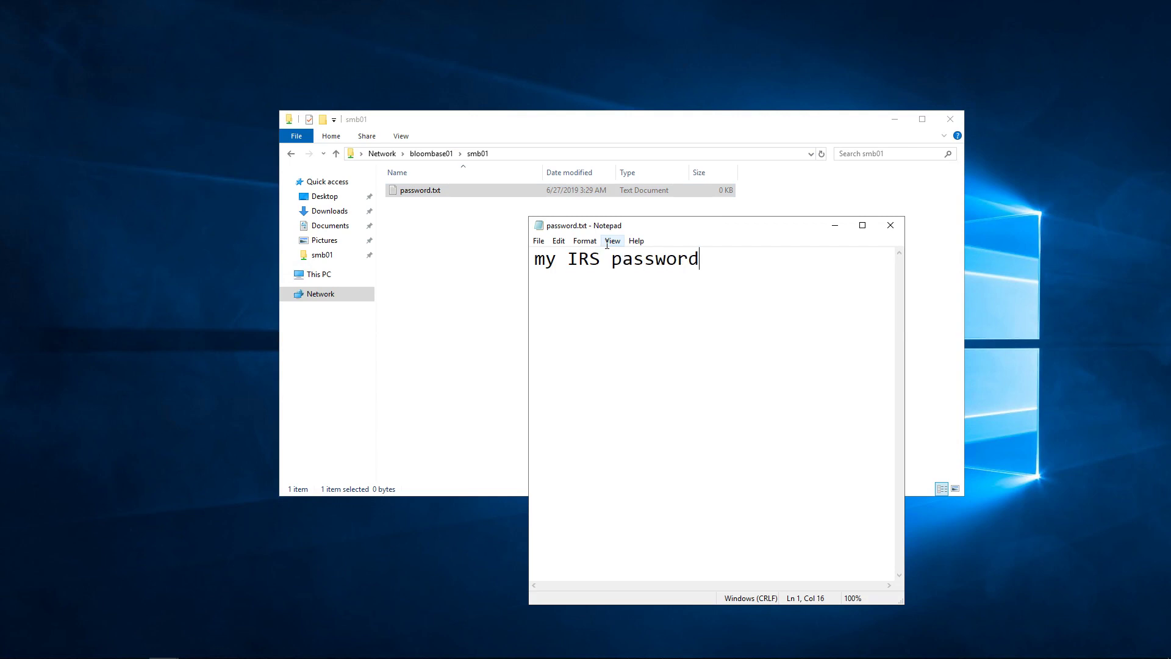
{"action": "type", "text": ": iloveyou"}
{"action": "left_click", "coordinate": [539, 243]}
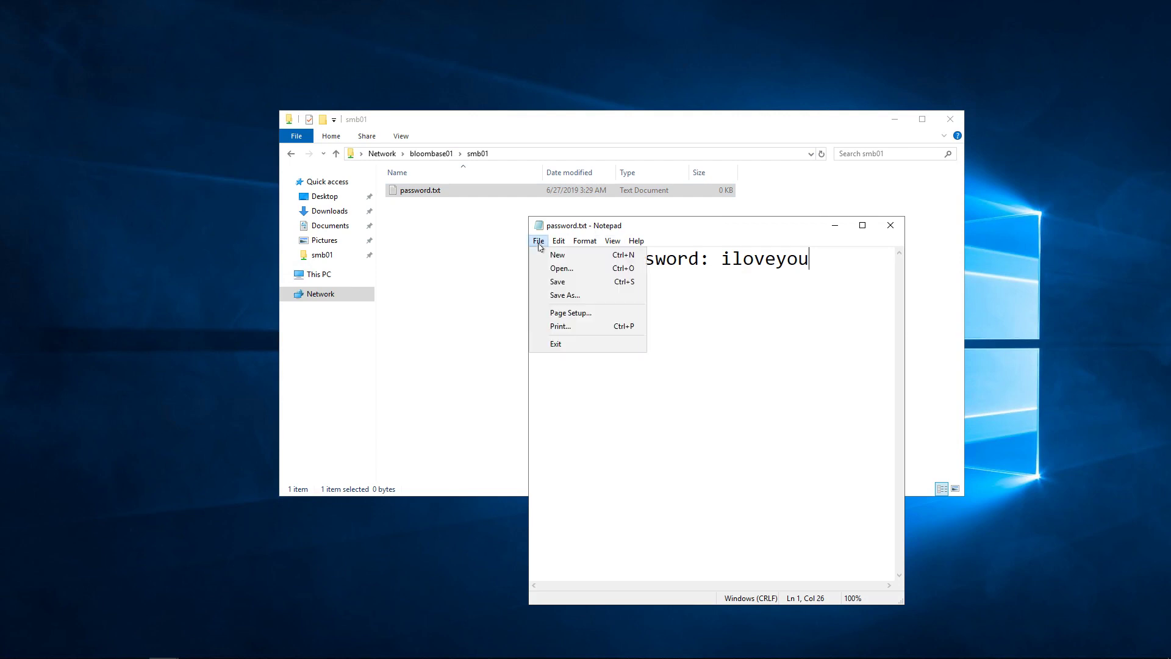
{"action": "left_click", "coordinate": [581, 283]}
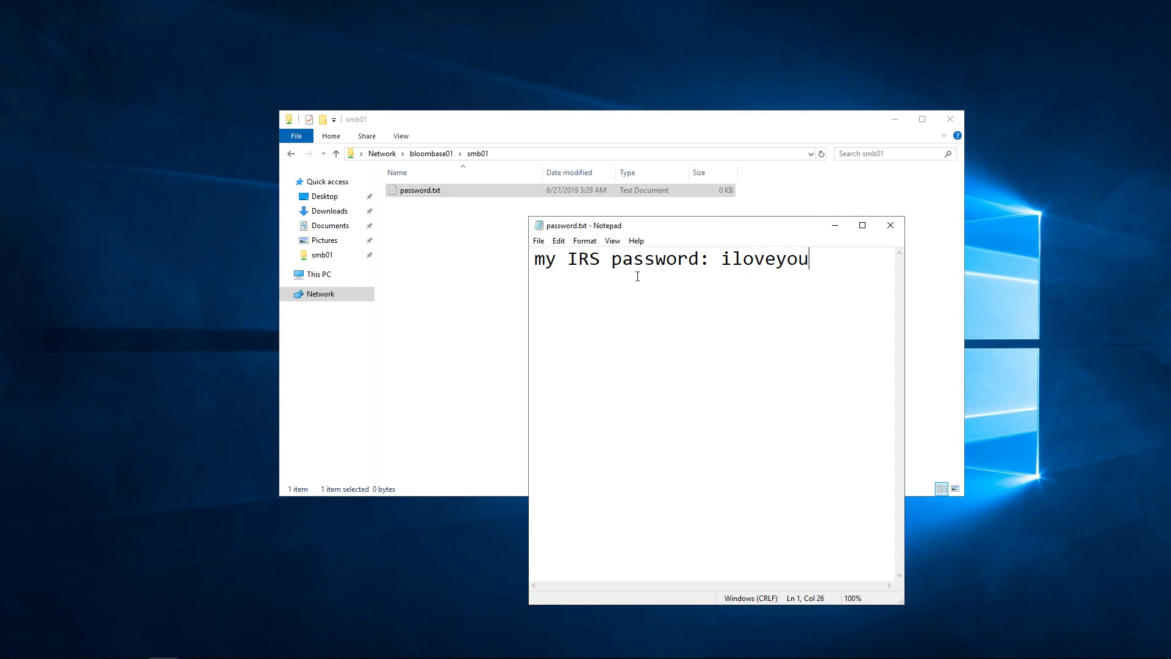
{"action": "left_click", "coordinate": [890, 232]}
{"action": "double_click", "coordinate": [456, 190]}
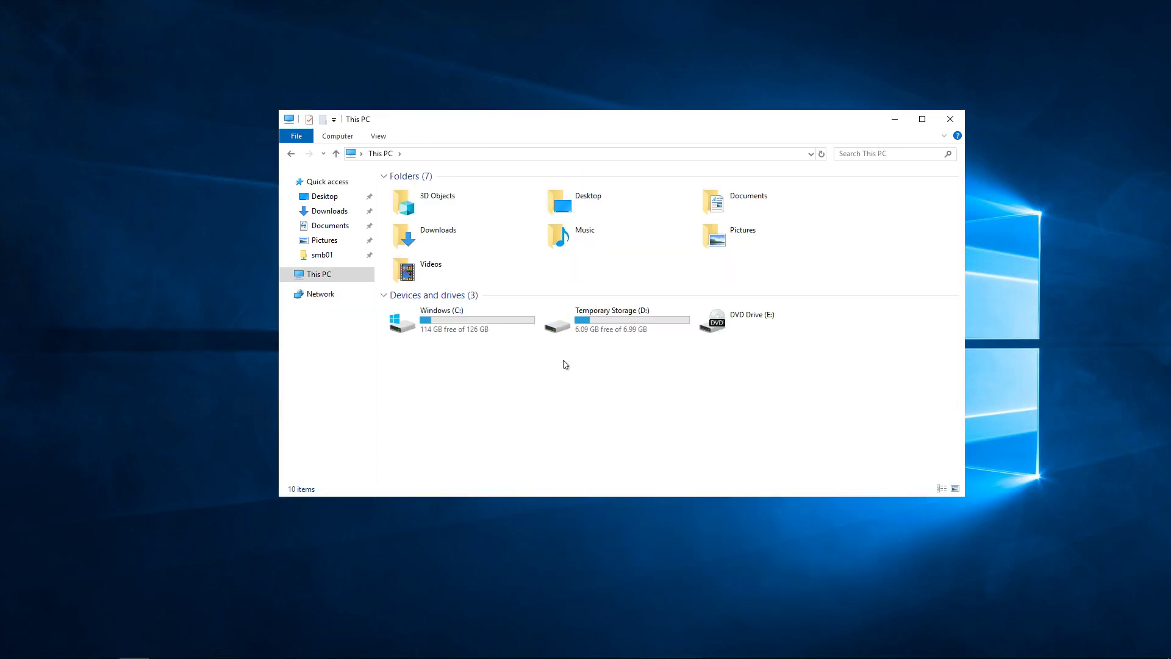
Paste \\netapp01-e844.bbazure.com as the location, enter the smb01 share, and right-click password.txt
{"action": "left_click", "coordinate": [490, 160]}
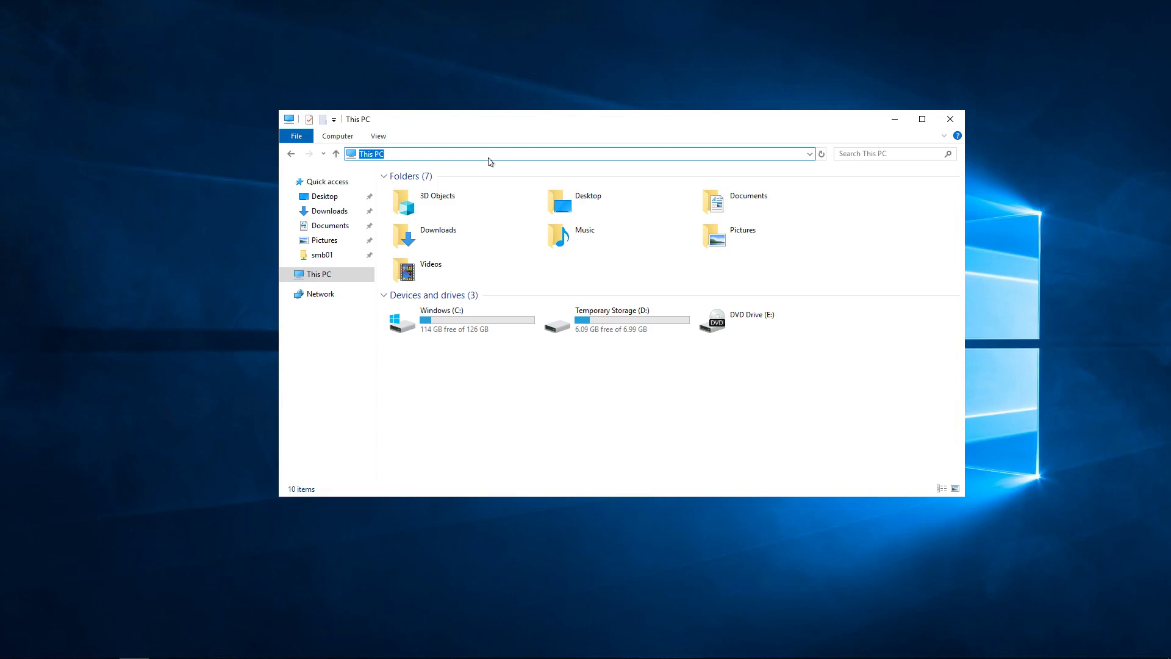
{"action": "type", "text": "\\\\netapp01-e844.bbazure.com"}
{"action": "key", "text": "Return"}
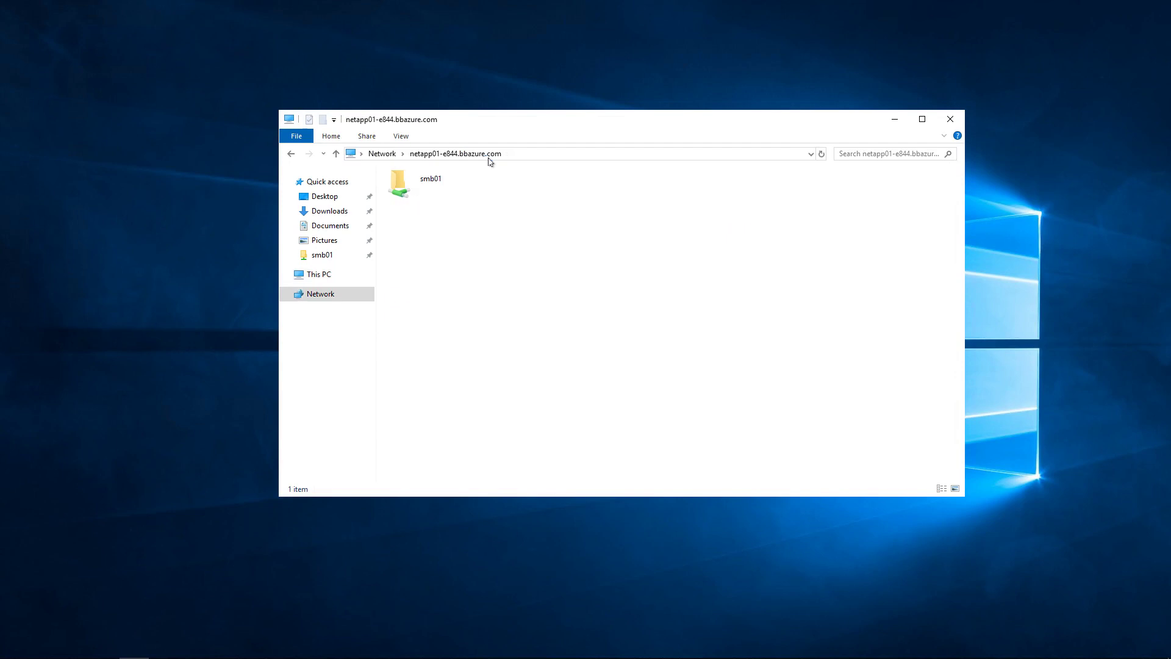
{"action": "double_click", "coordinate": [430, 193]}
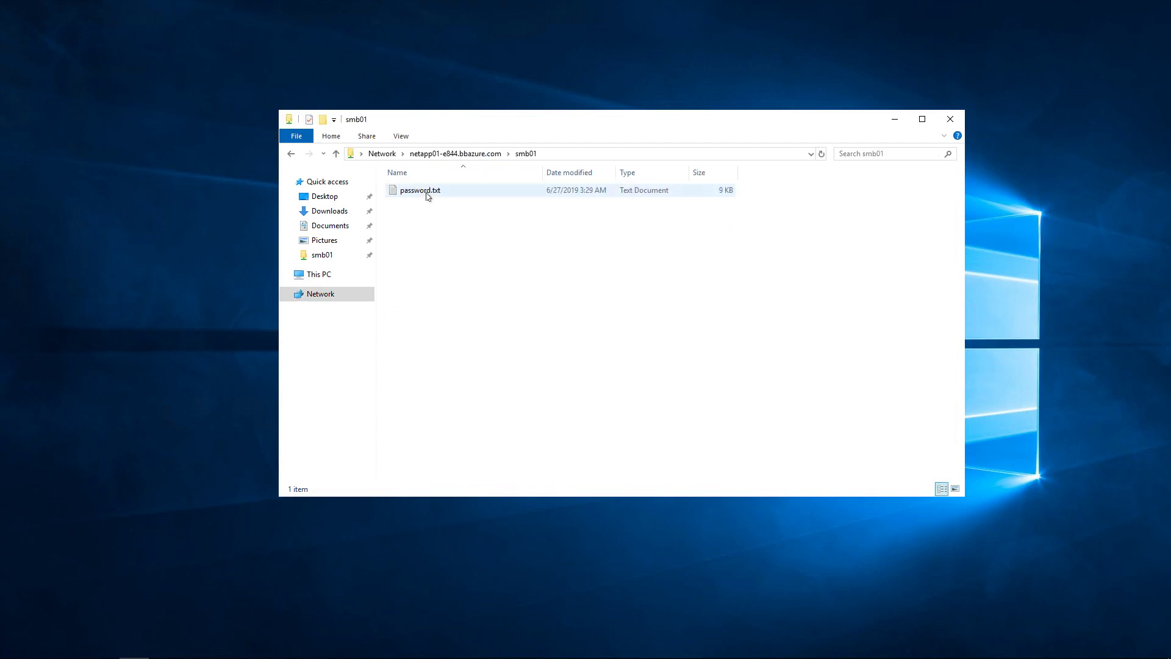
{"action": "left_click", "coordinate": [429, 194]}
{"action": "right_click", "coordinate": [427, 193]}
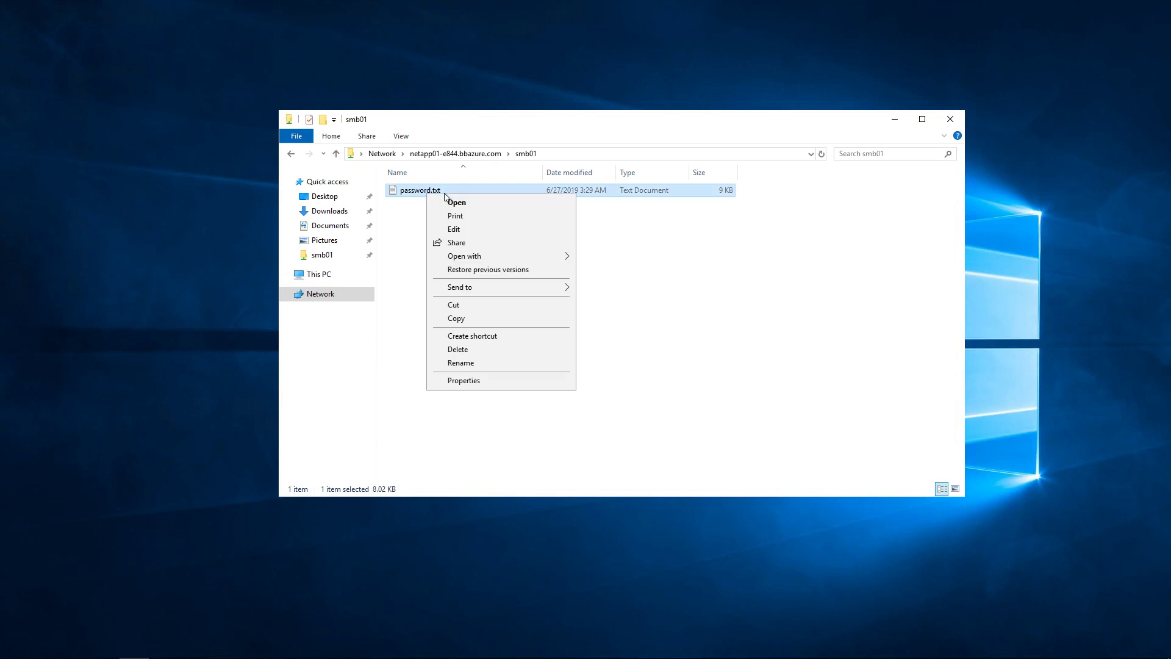
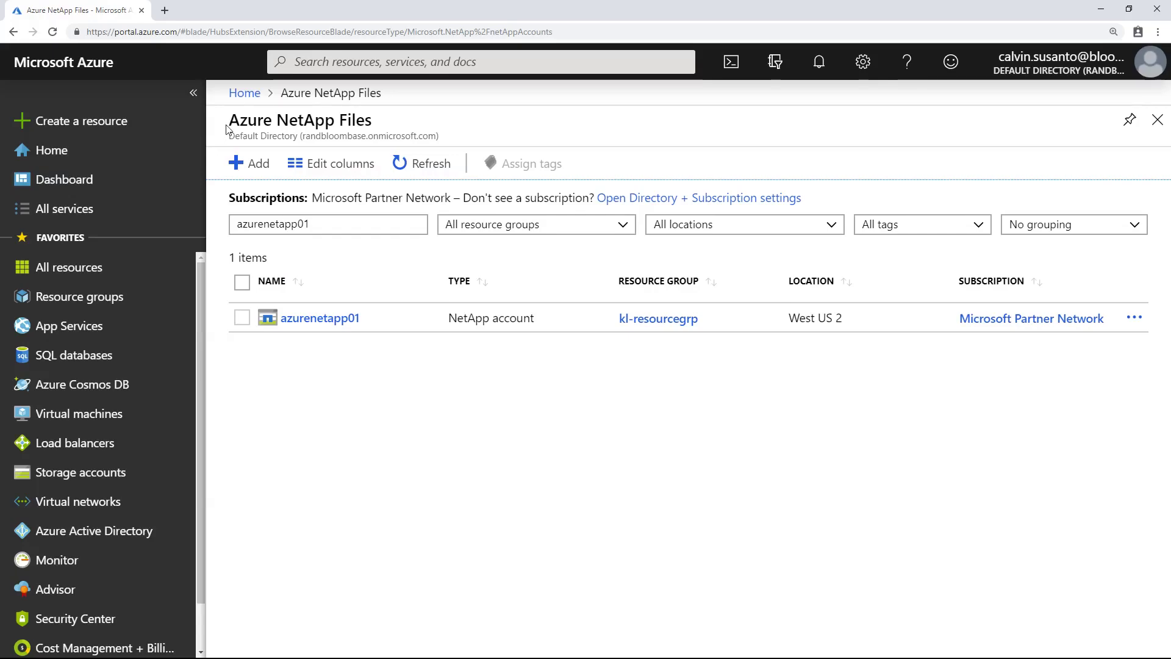
Go from azurenetapp01 through capacitypool01's volumes to the 100 GiB nfs01 volume's Overview
{"action": "left_click_drag", "start_coordinate": [227, 122], "coordinate": [397, 126]}
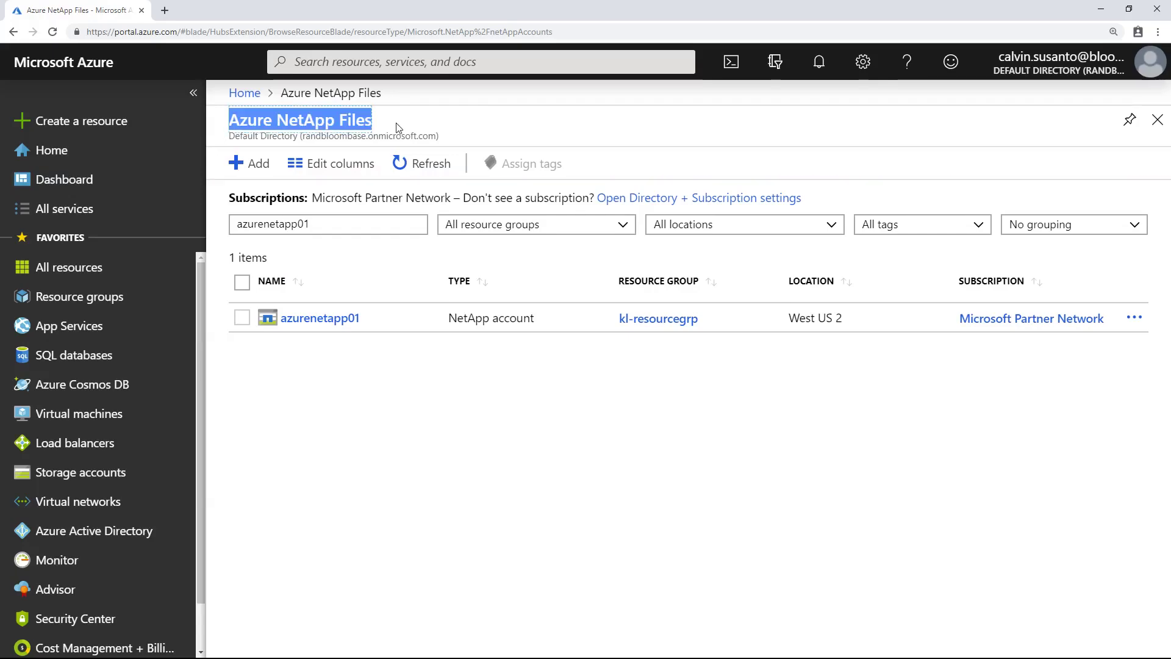
{"action": "left_click", "coordinate": [397, 126]}
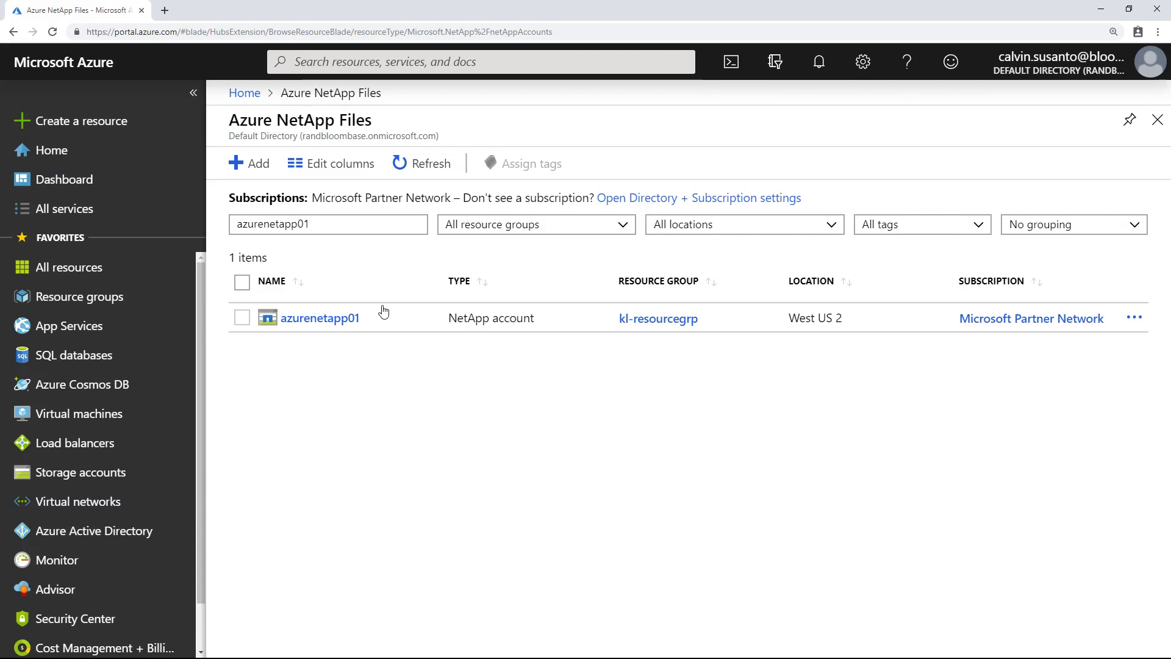
{"action": "left_click", "coordinate": [343, 319]}
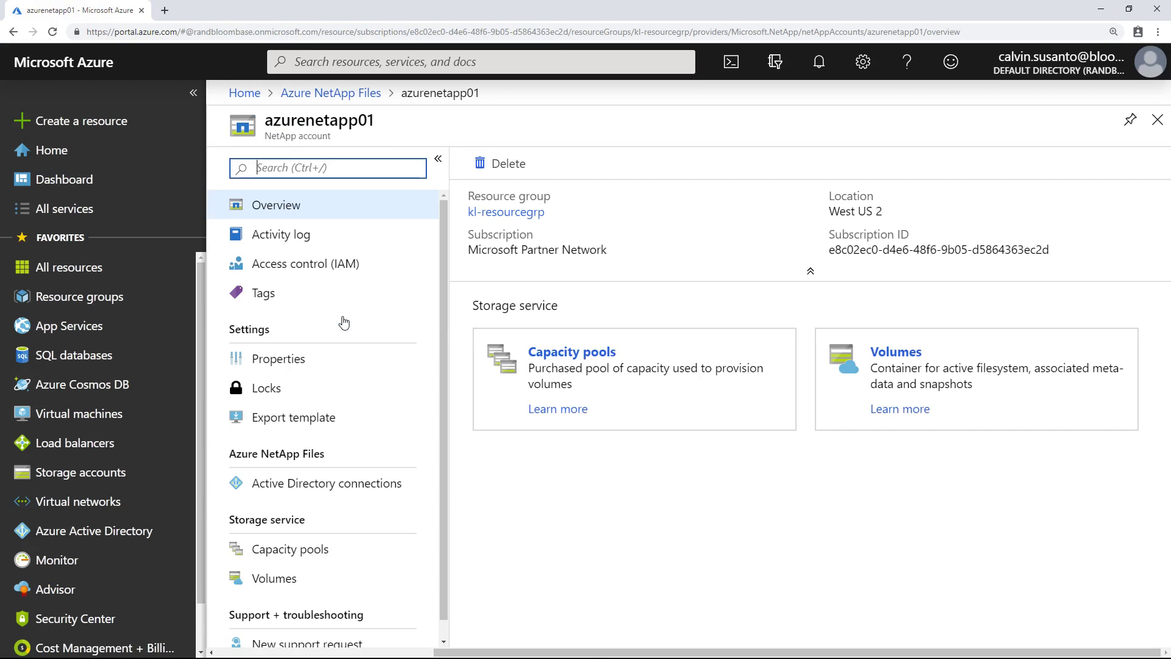
{"action": "scroll", "coordinate": [341, 321], "scroll_direction": "down", "scroll_amount": 1}
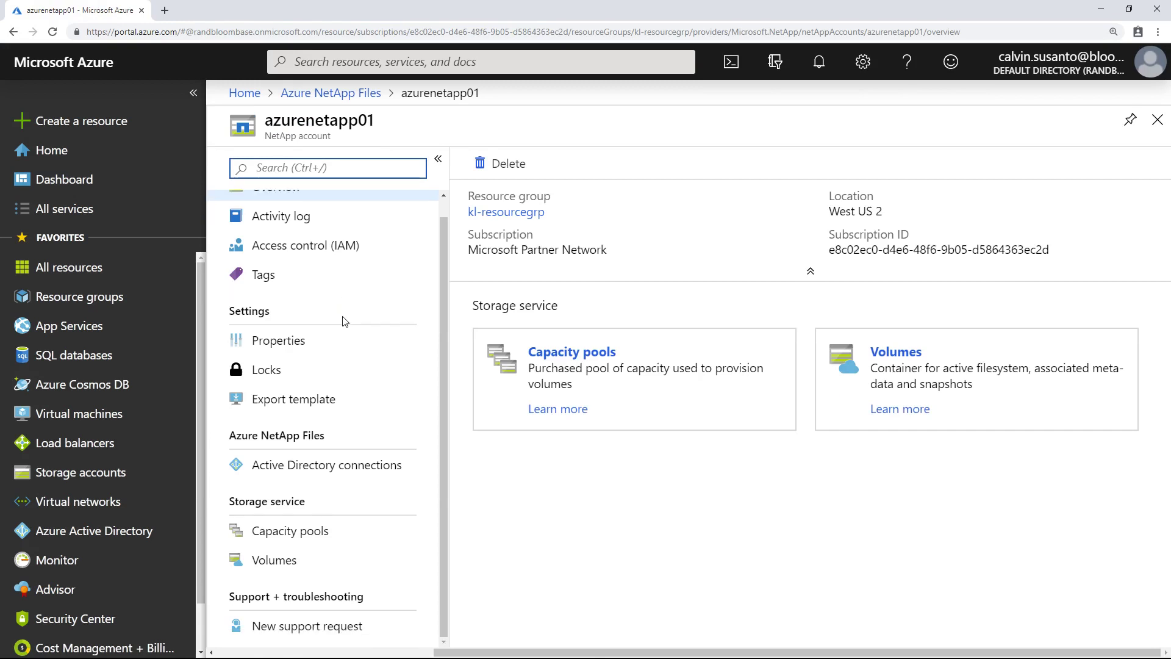
{"action": "left_click", "coordinate": [297, 530]}
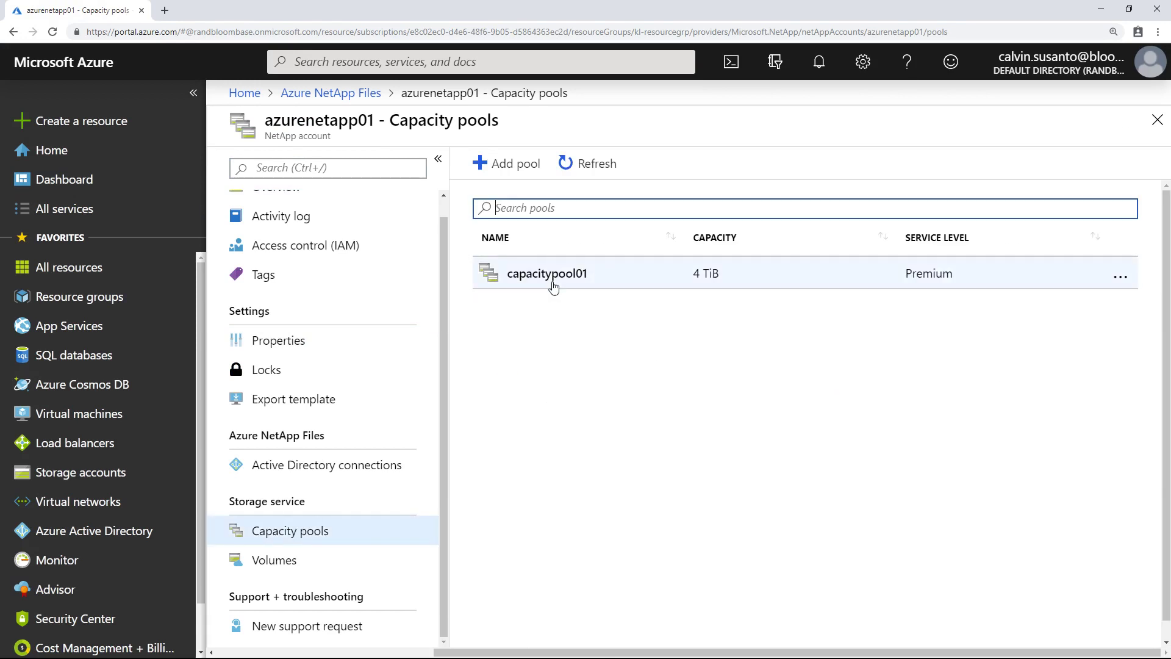
{"action": "left_click", "coordinate": [287, 561]}
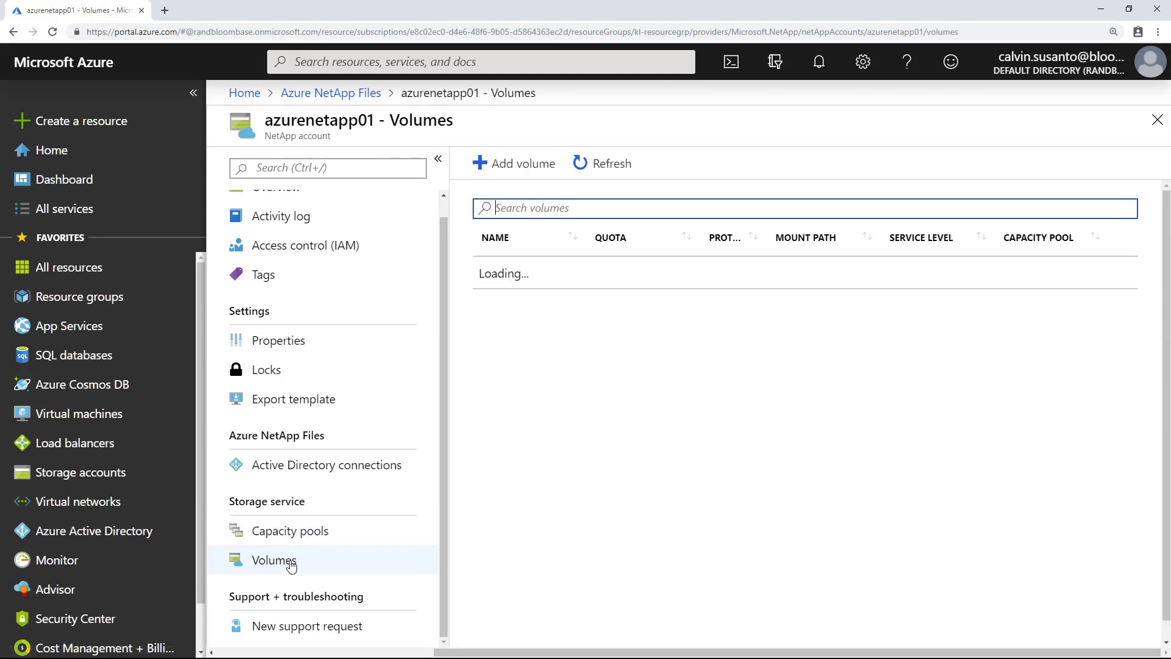
{"action": "left_click", "coordinate": [589, 324]}
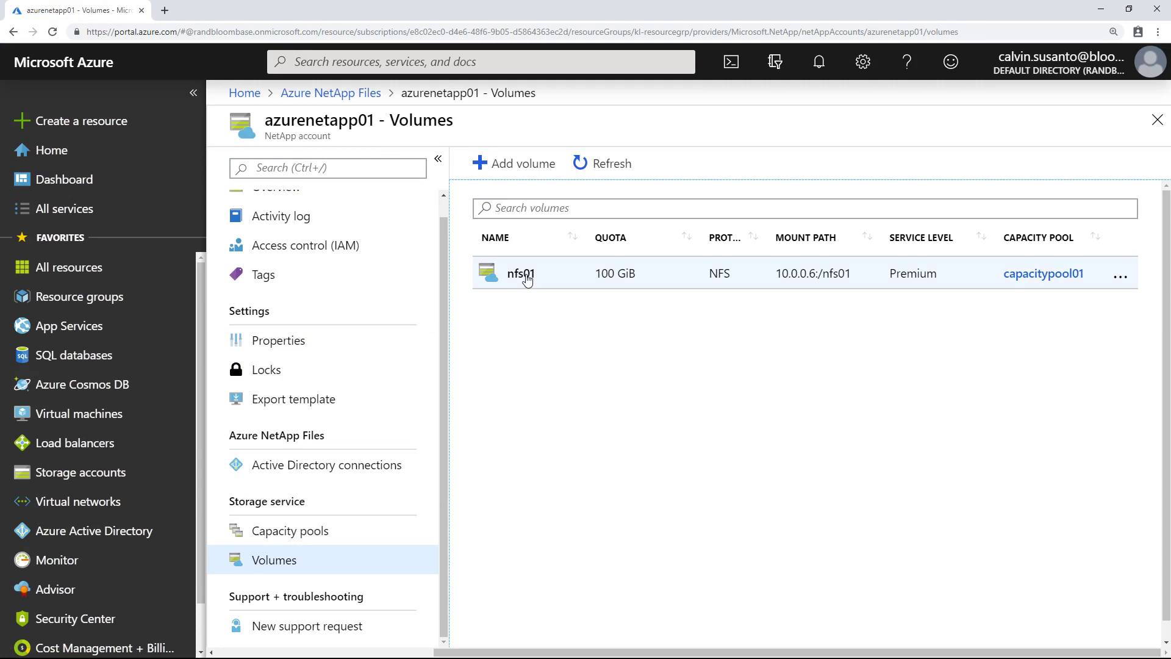
{"action": "left_click", "coordinate": [527, 279]}
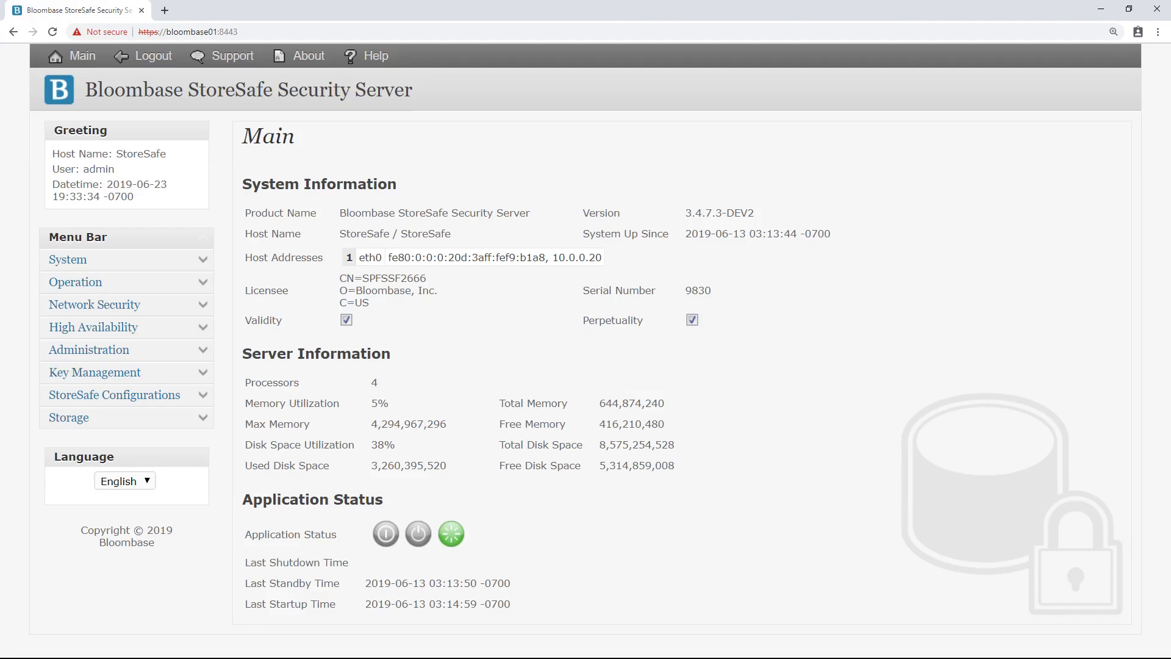
Find all physical storage and select nfs01, the remote NFS storage at //10.0.0.6/nfs01
{"action": "left_click", "coordinate": [201, 424]}
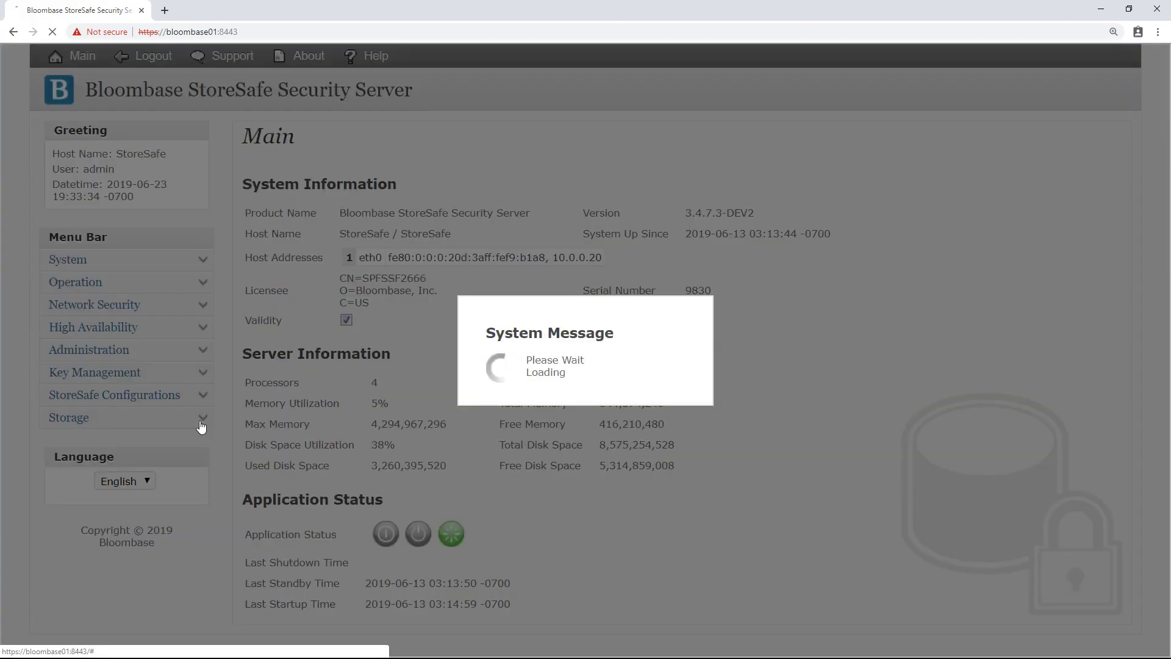
{"action": "left_click", "coordinate": [132, 504]}
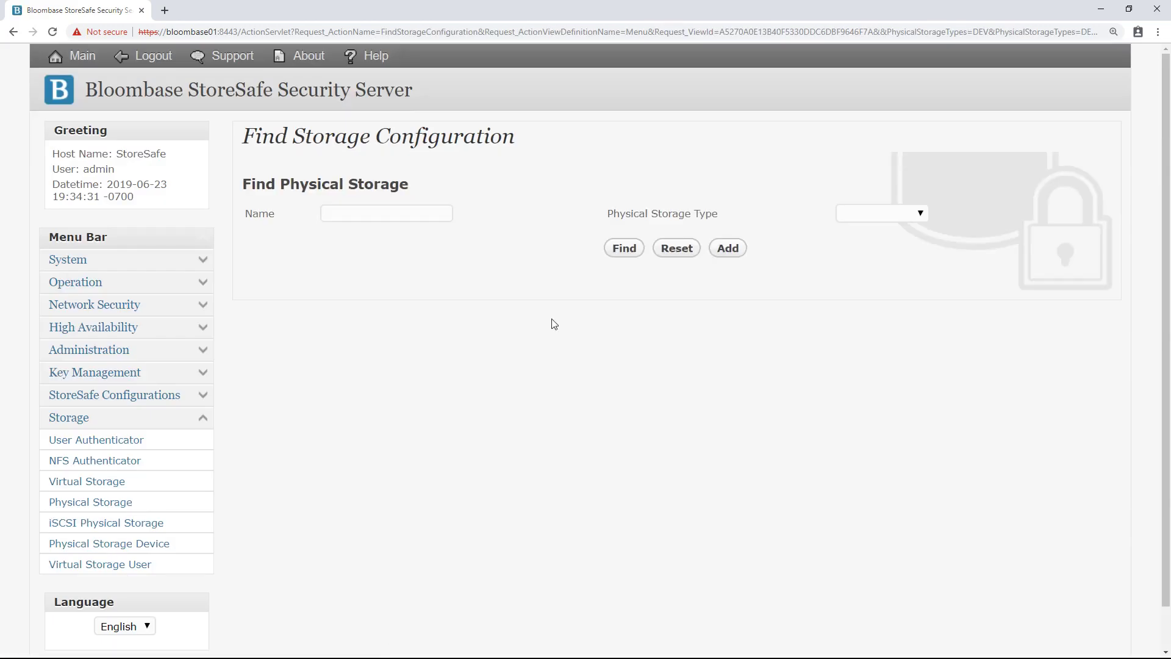
{"action": "left_click", "coordinate": [625, 250]}
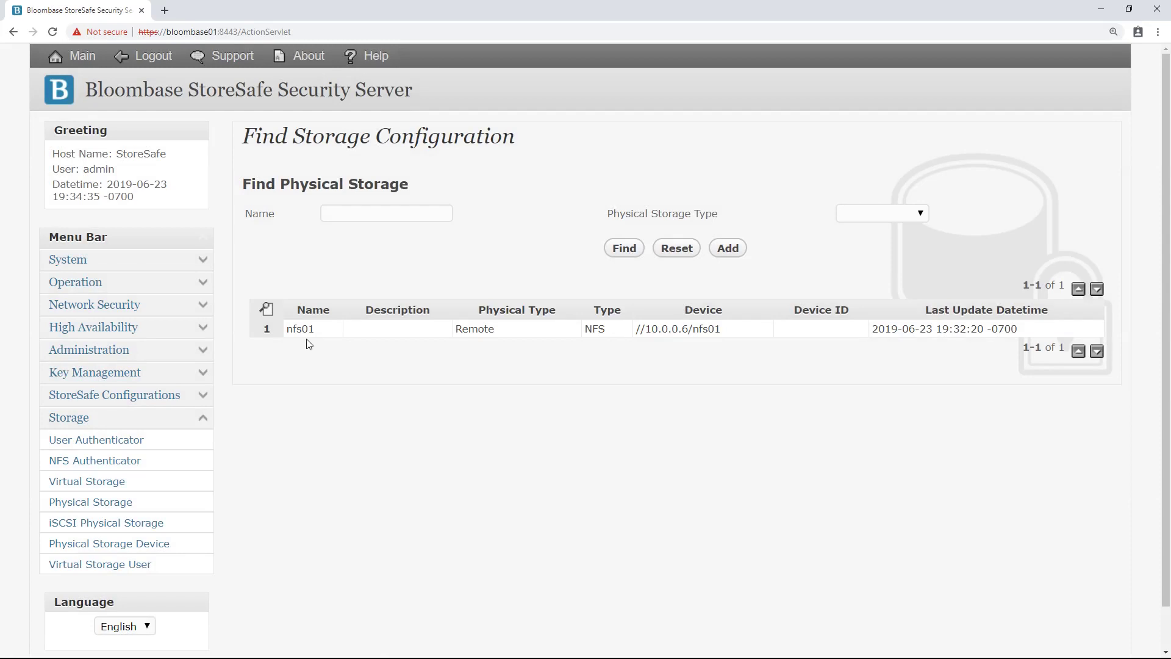
{"action": "left_click", "coordinate": [306, 331]}
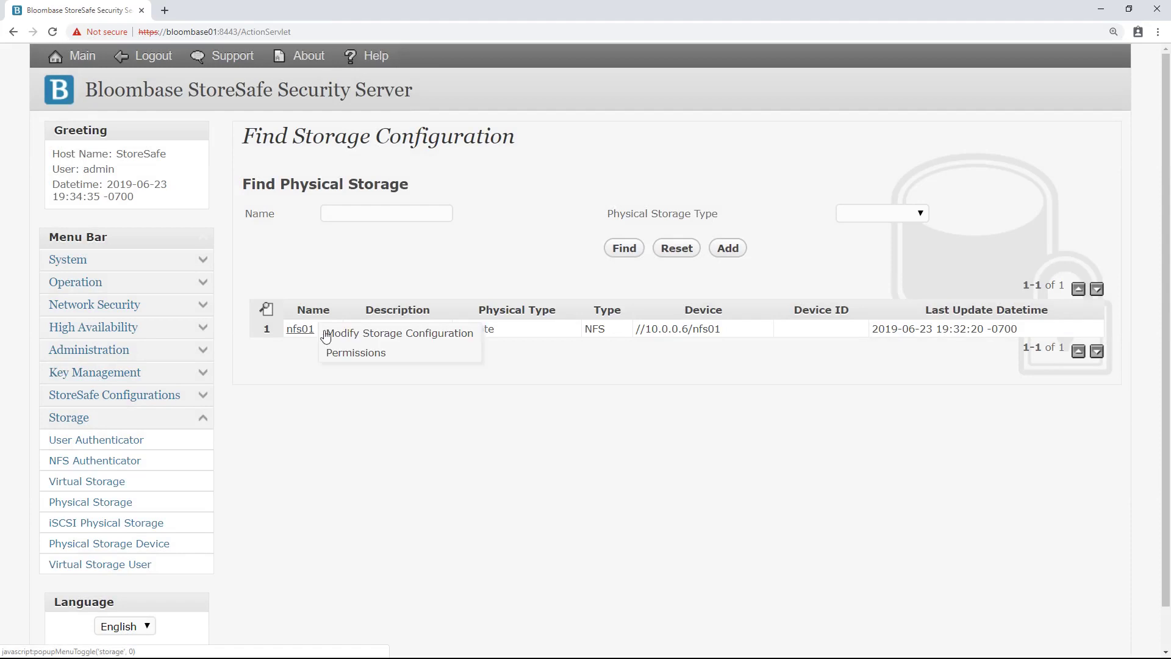
{"action": "left_click", "coordinate": [400, 334]}
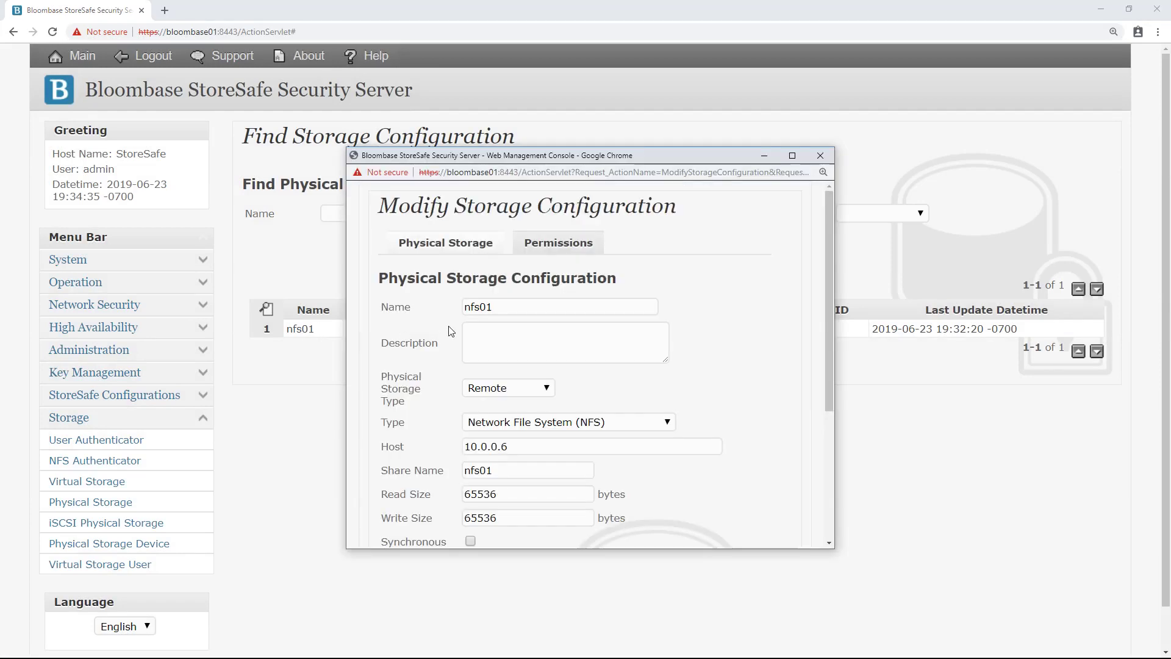
{"action": "double_click", "coordinate": [508, 313]}
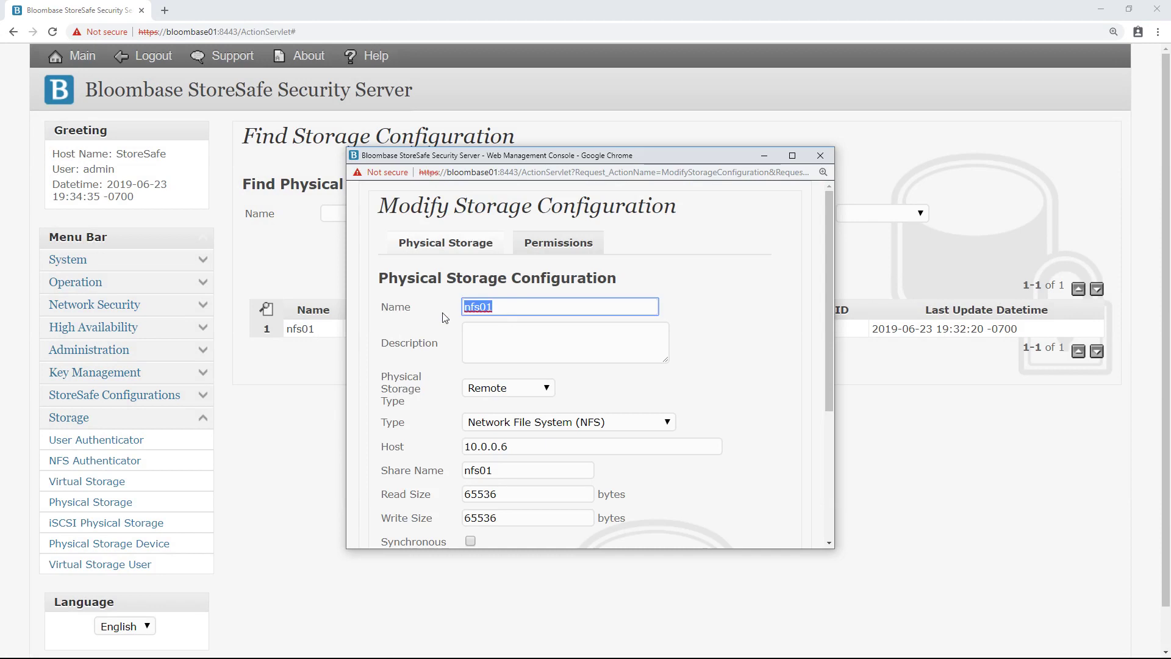
{"action": "left_click", "coordinate": [576, 396]}
{"action": "scroll", "coordinate": [549, 342], "scroll_direction": "down", "scroll_amount": 2}
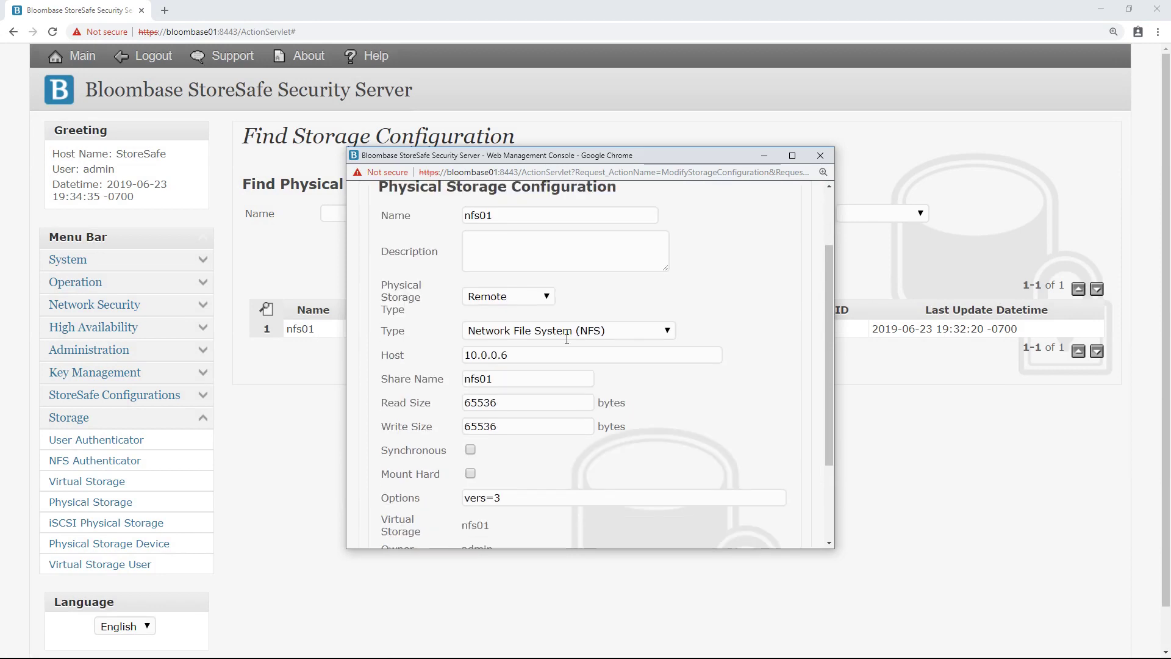
{"action": "left_click", "coordinate": [532, 268]}
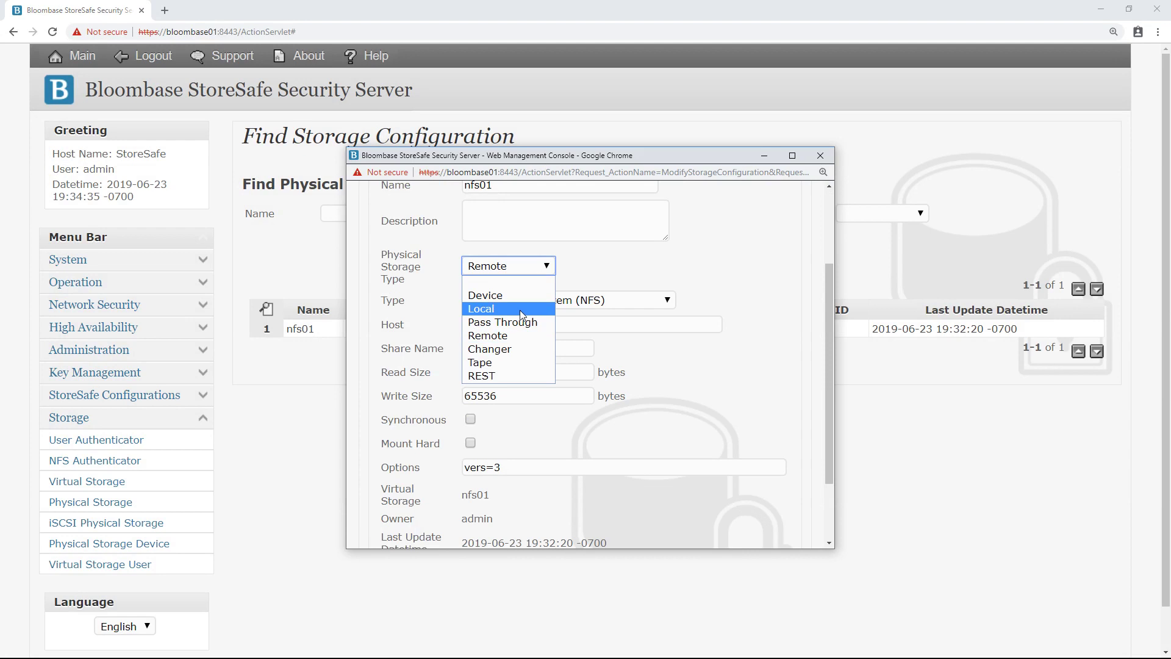
{"action": "left_click", "coordinate": [511, 336]}
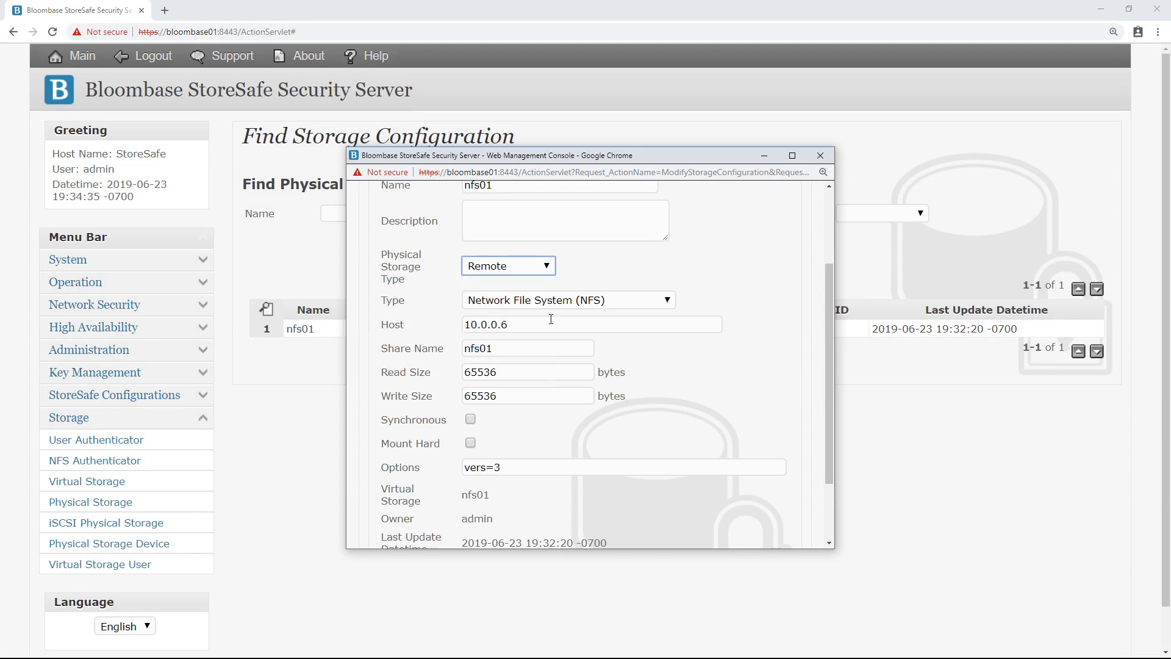
{"action": "left_click", "coordinate": [592, 303]}
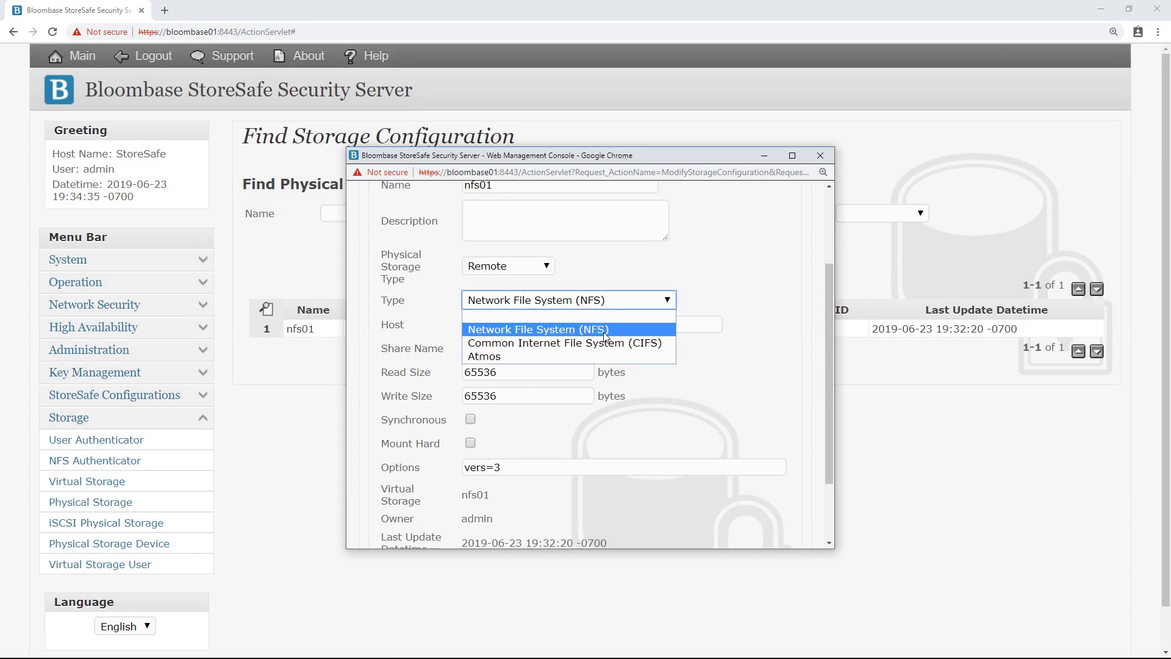
{"action": "left_click", "coordinate": [627, 331]}
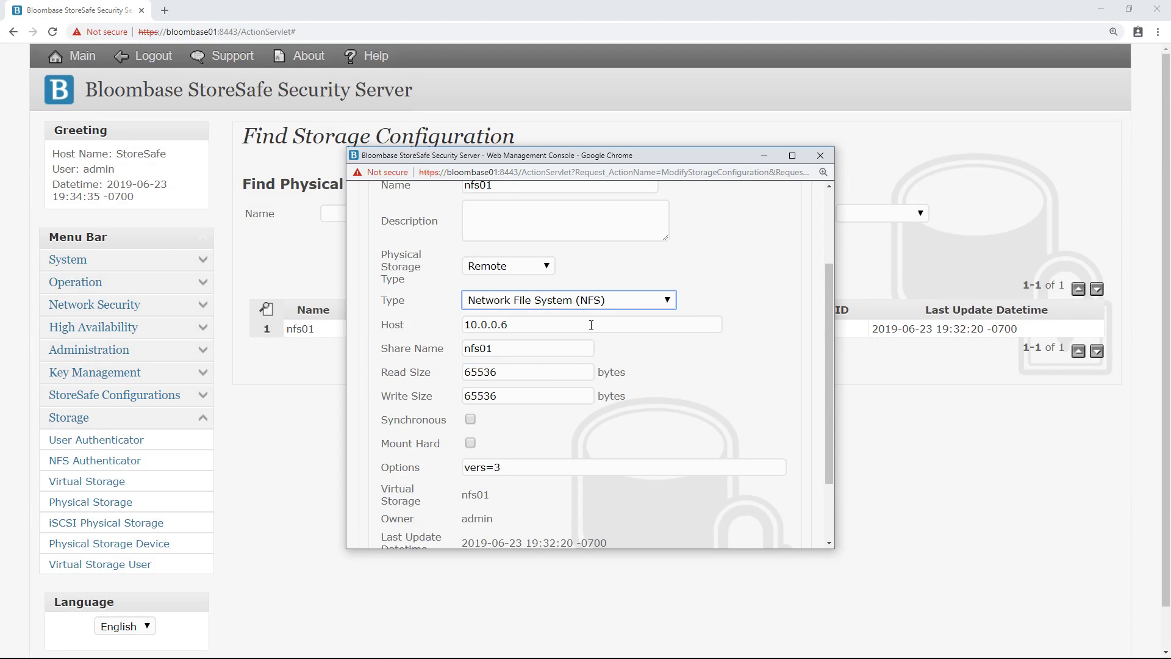
{"action": "left_click_drag", "start_coordinate": [591, 325], "coordinate": [417, 330]}
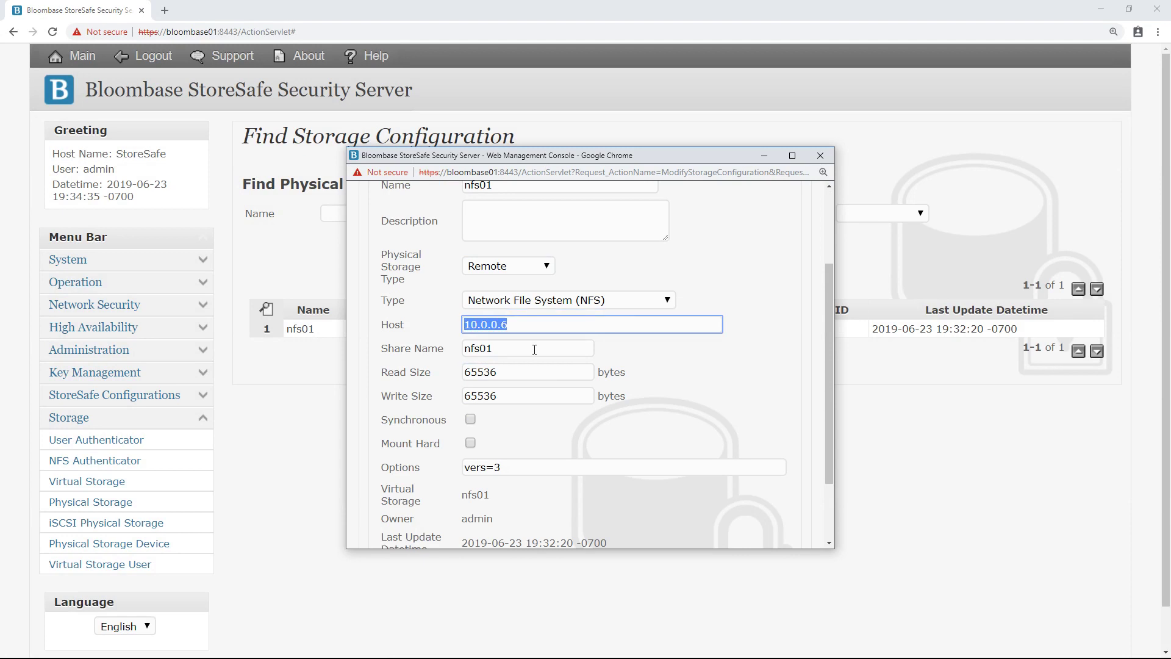
{"action": "left_click_drag", "start_coordinate": [534, 349], "coordinate": [437, 345]}
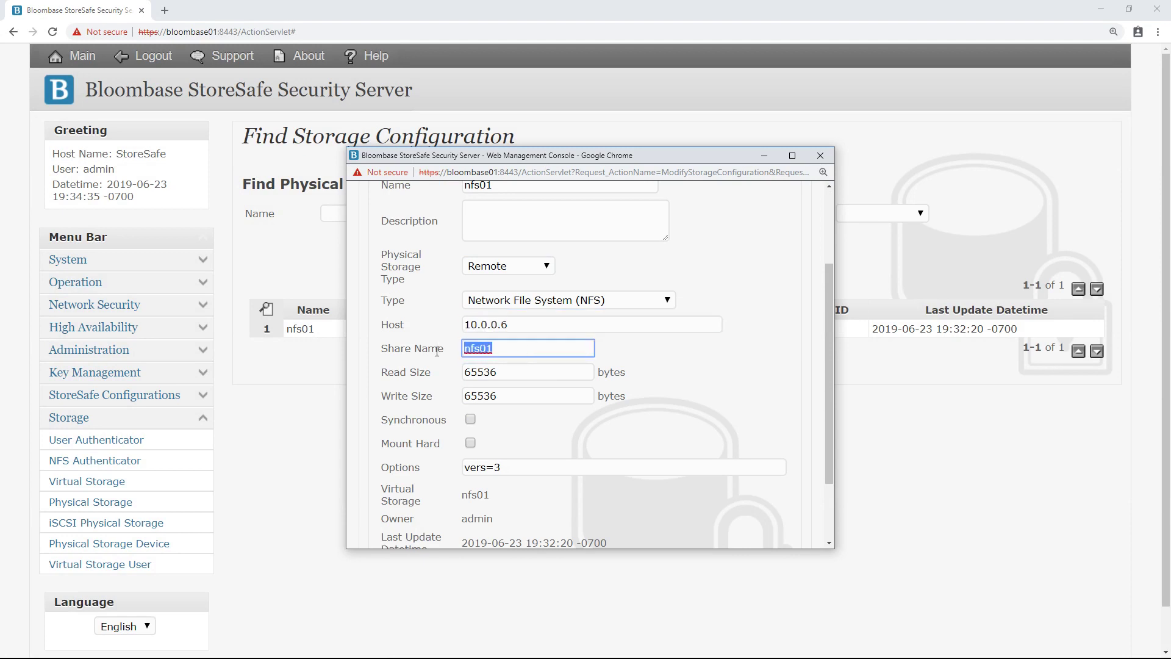
{"action": "left_click", "coordinate": [572, 437]}
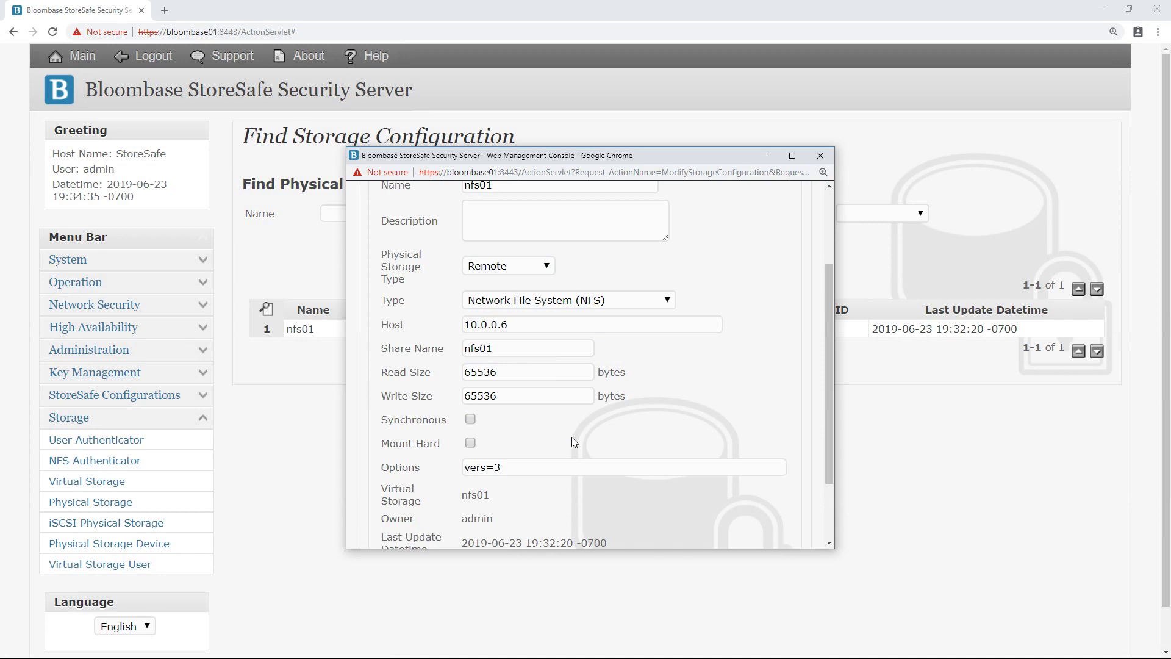
{"action": "scroll", "coordinate": [572, 437], "scroll_direction": "down", "scroll_amount": 3}
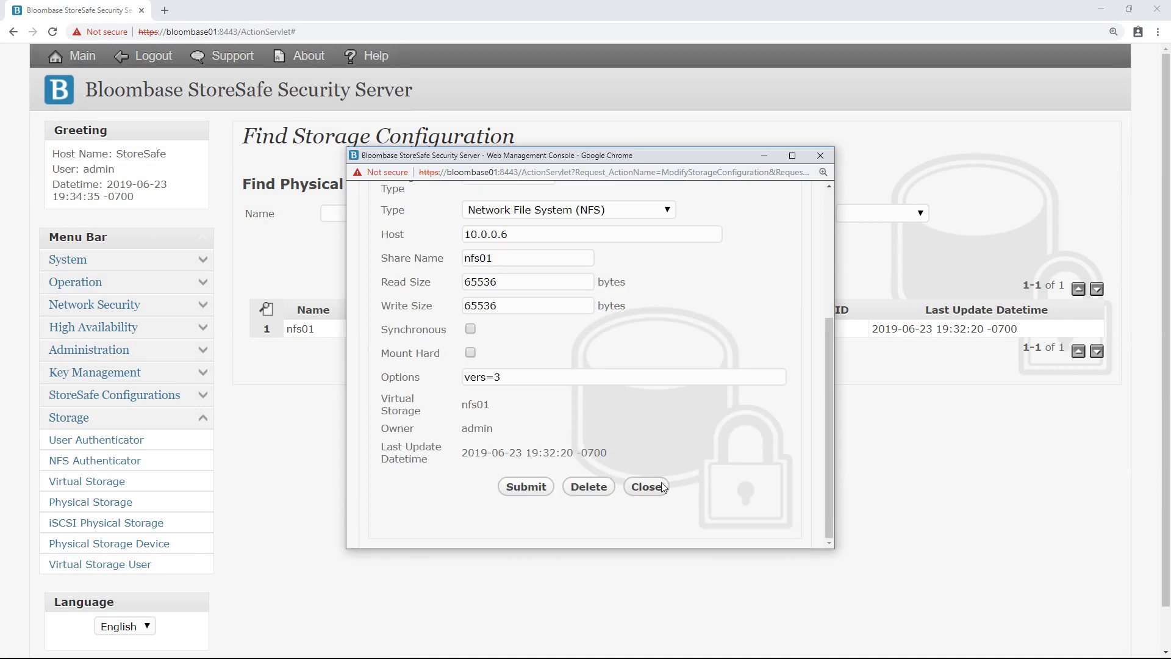
{"action": "left_click", "coordinate": [661, 485]}
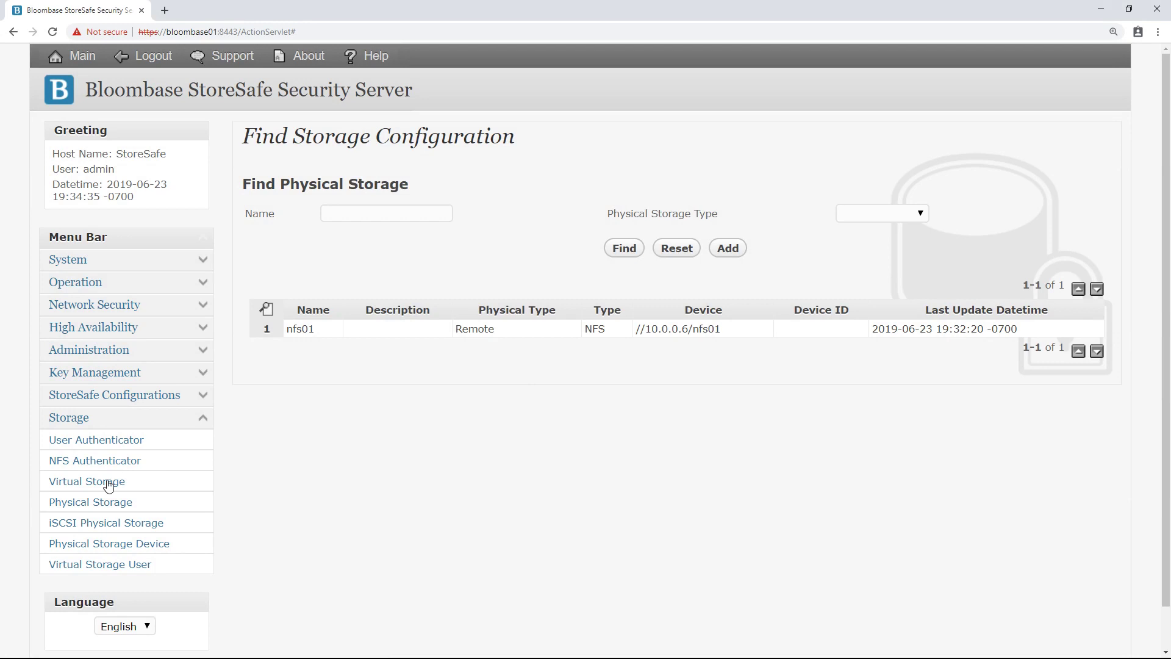
List the virtual storages and open nfs01 in Modify Virtual Storage
{"action": "left_click", "coordinate": [108, 486]}
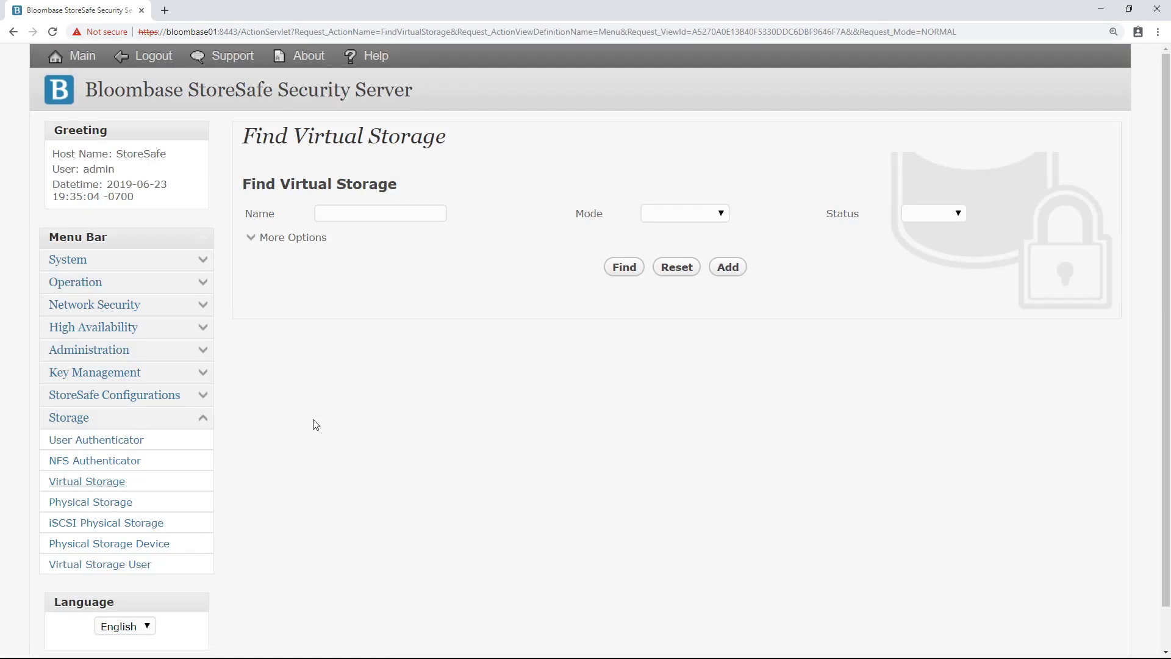
{"action": "left_click", "coordinate": [633, 276]}
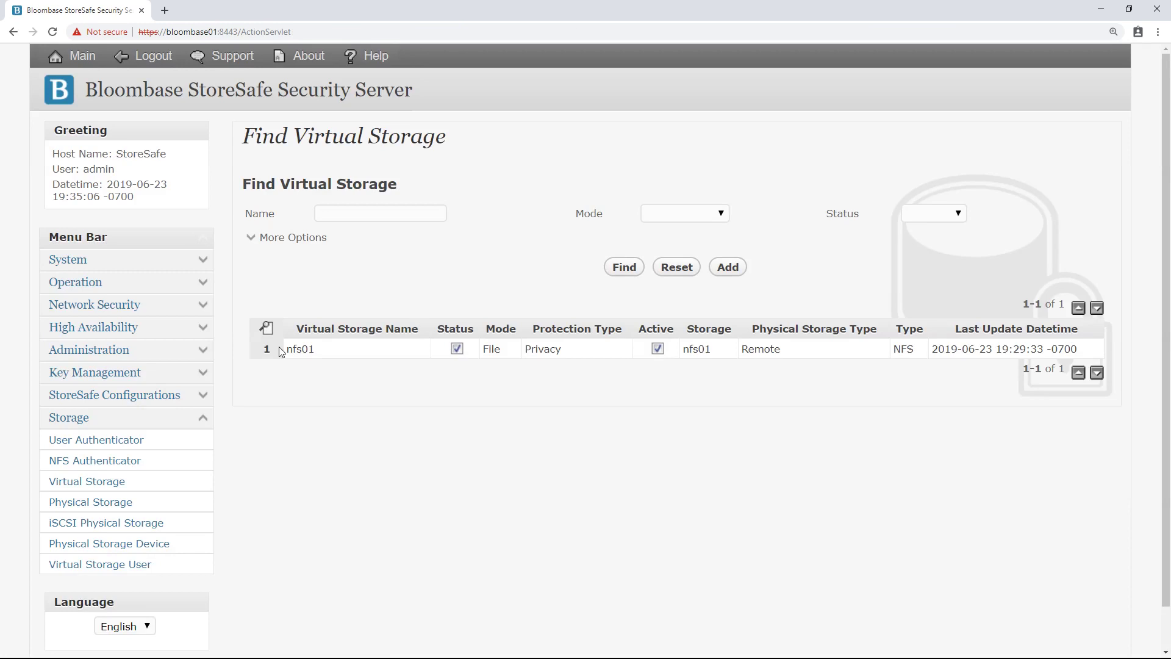
{"action": "left_click", "coordinate": [299, 349]}
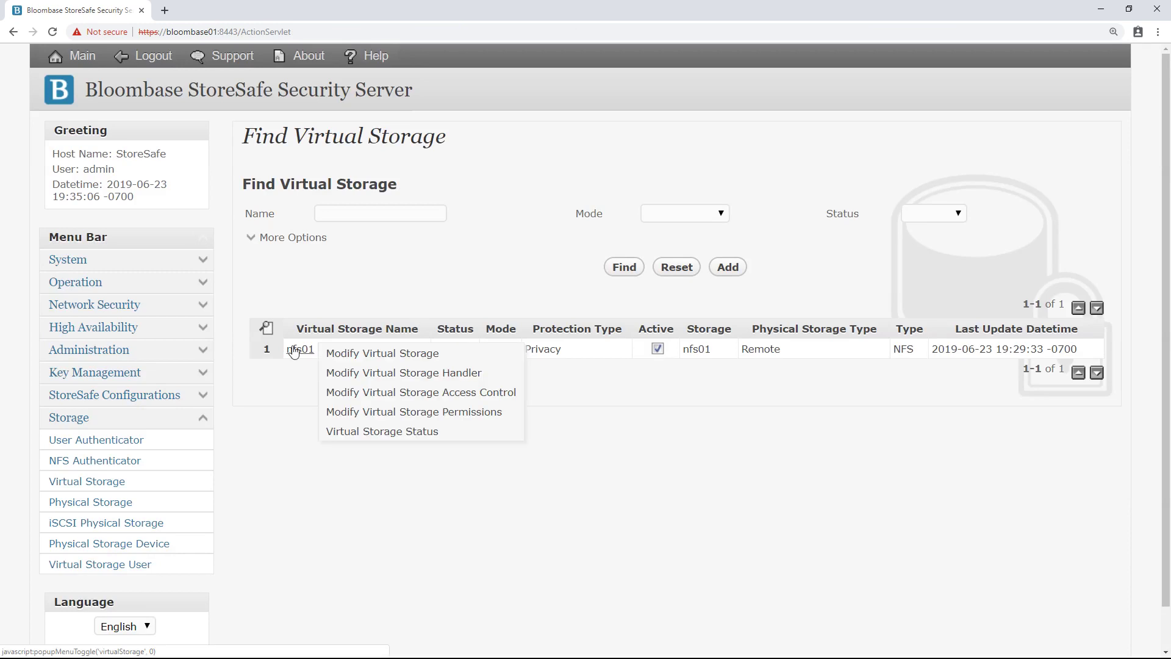
{"action": "left_click", "coordinate": [405, 354]}
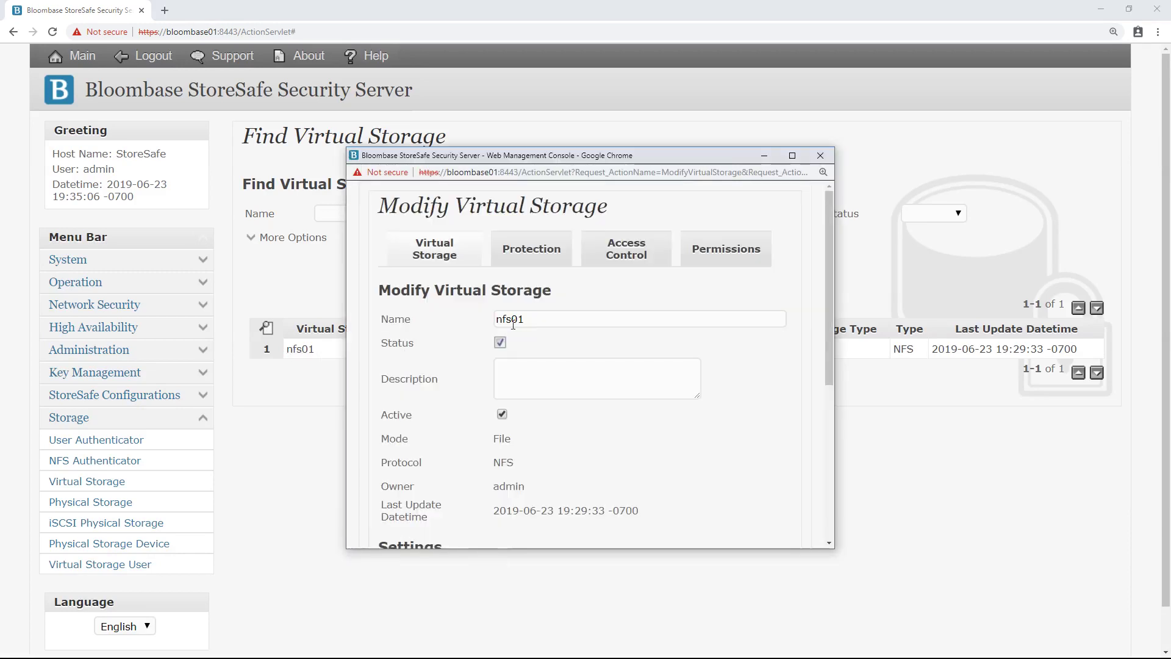
Point out the nfs01 name, File mode and NFS protocol settings
{"action": "left_click_drag", "start_coordinate": [540, 318], "coordinate": [477, 323]}
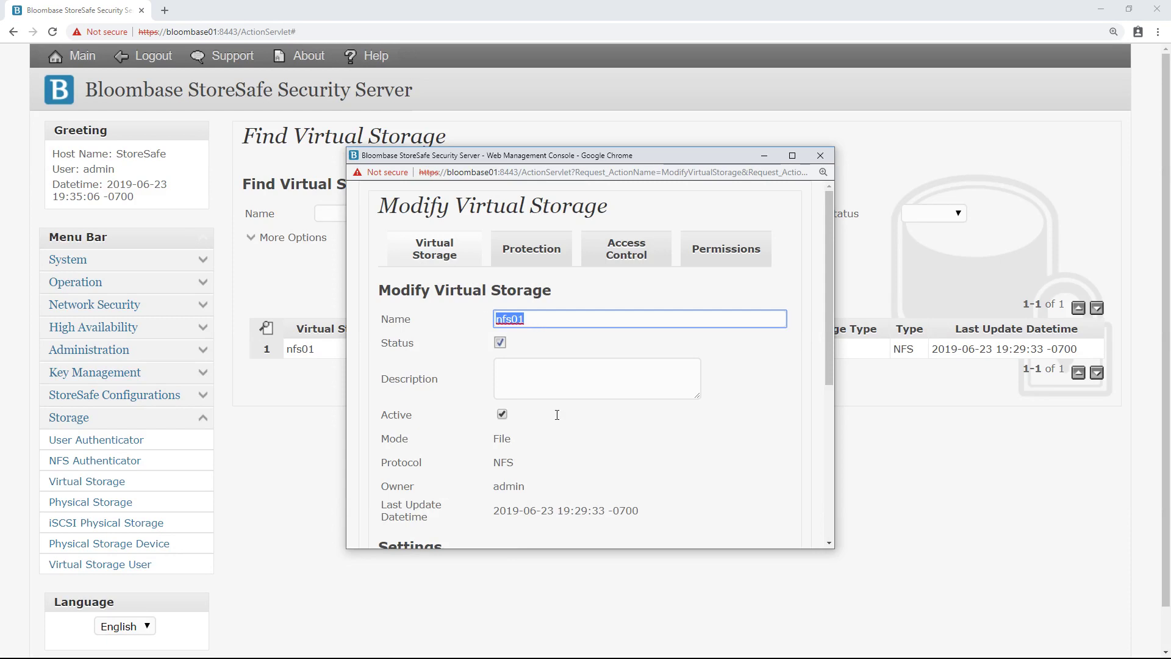
{"action": "left_click", "coordinate": [573, 439]}
{"action": "scroll", "coordinate": [573, 440], "scroll_direction": "down", "scroll_amount": 2}
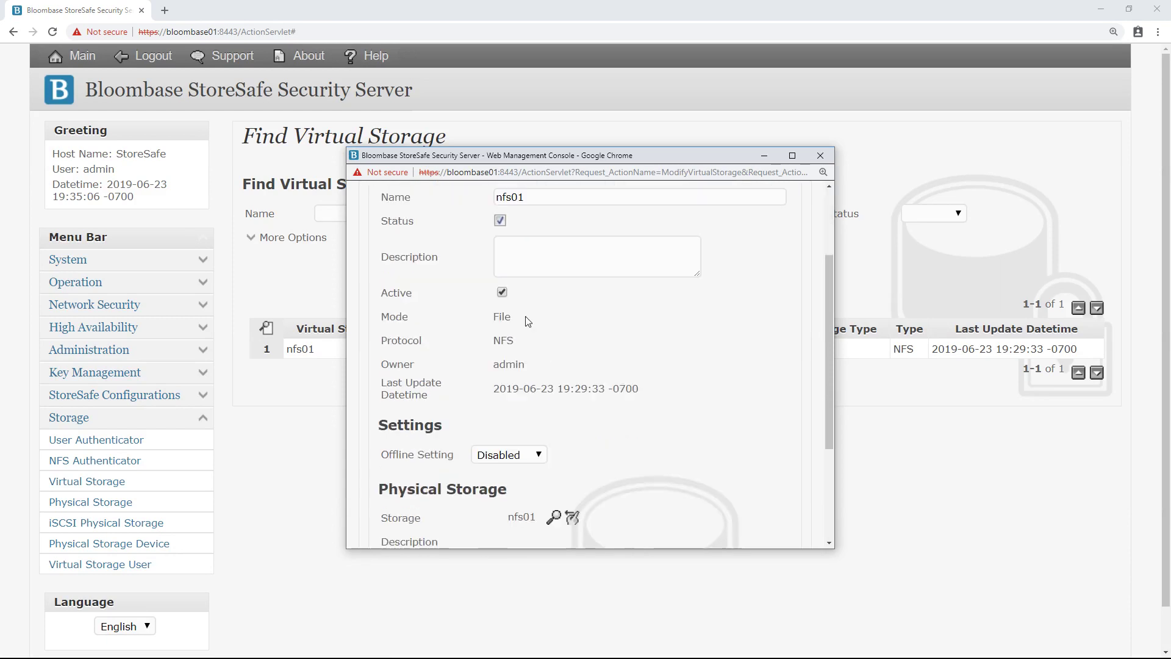
{"action": "double_click", "coordinate": [502, 317]}
{"action": "left_click_drag", "start_coordinate": [525, 345], "coordinate": [490, 344]}
{"action": "scroll", "coordinate": [606, 345], "scroll_direction": "down", "scroll_amount": 3}
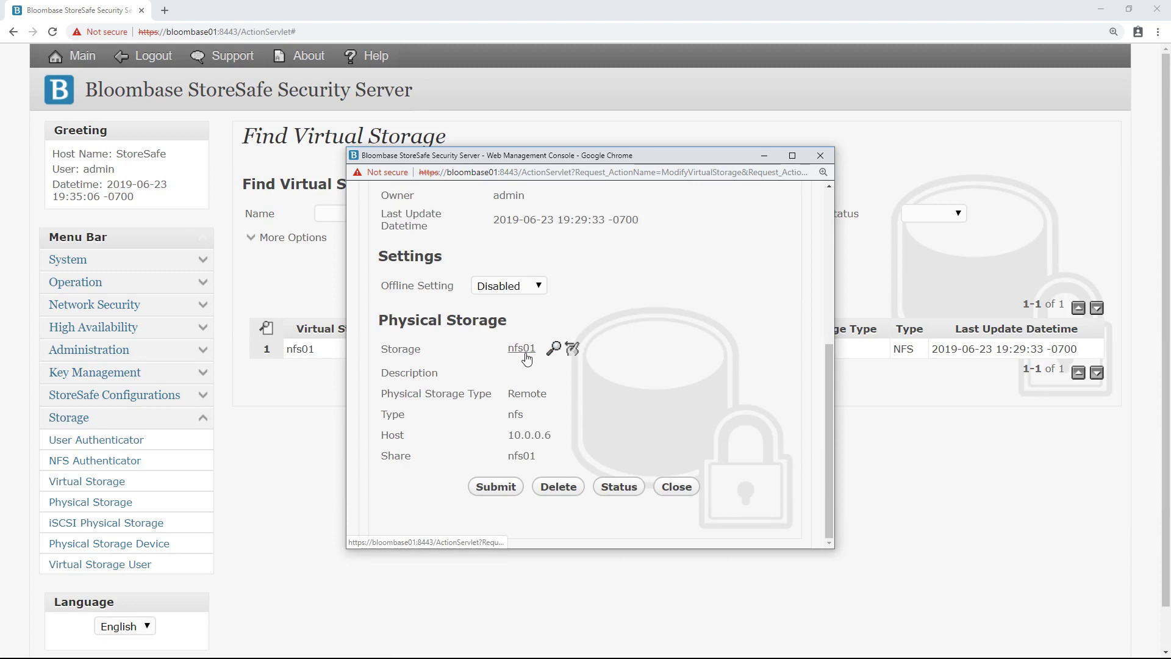
Look up the physical storages and select nfs01 as the backing storage
{"action": "left_click", "coordinate": [548, 349]}
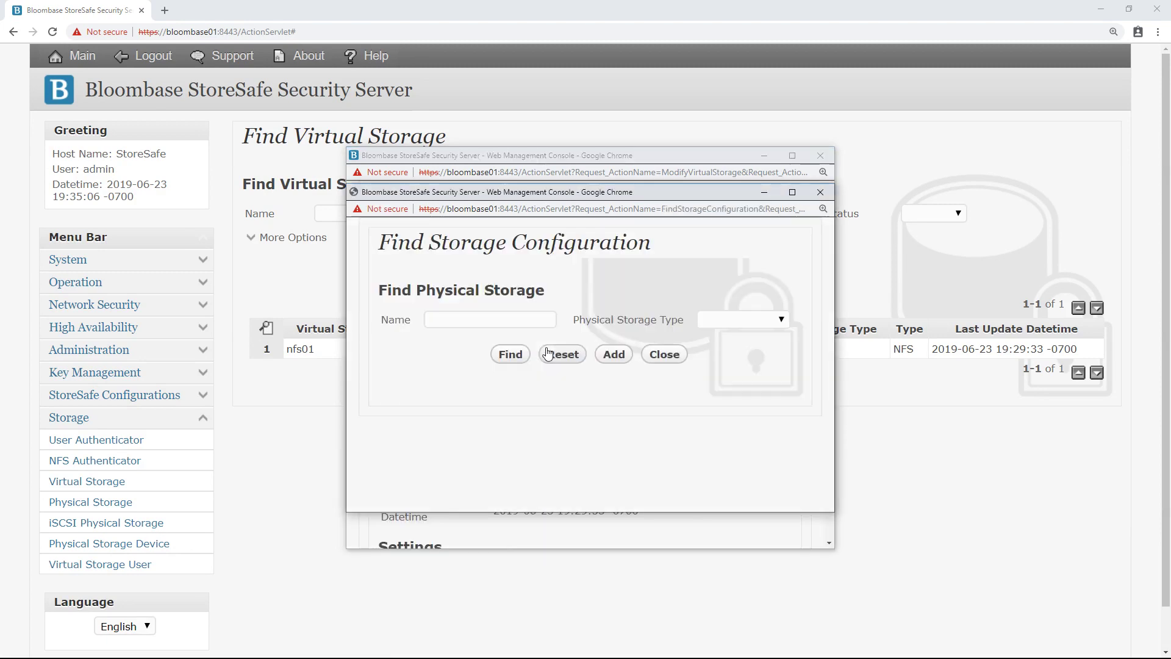
{"action": "left_click", "coordinate": [505, 359]}
{"action": "scroll", "coordinate": [505, 361], "scroll_direction": "down", "scroll_amount": 1}
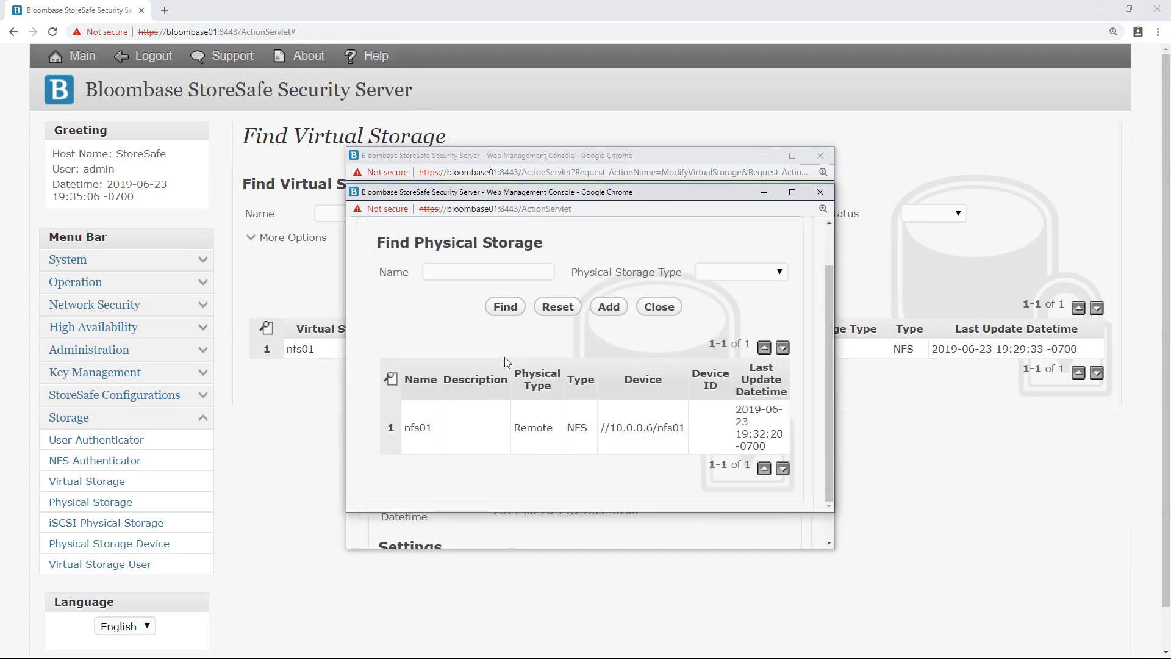
{"action": "left_click", "coordinate": [425, 429]}
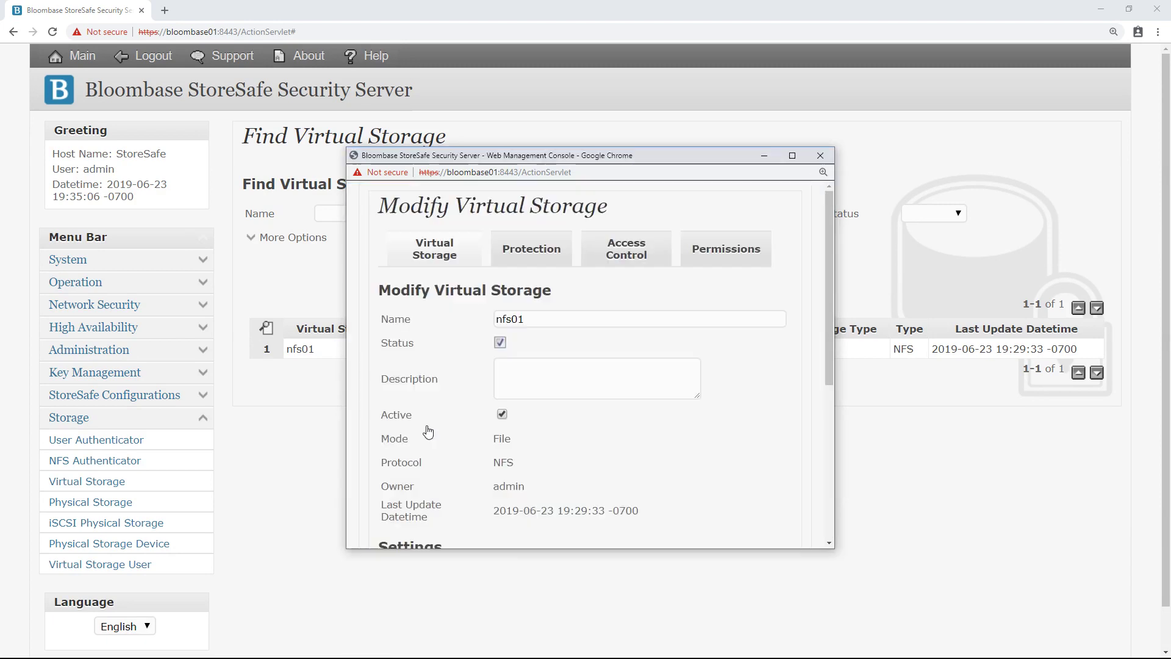
{"action": "scroll", "coordinate": [523, 390], "scroll_direction": "down", "scroll_amount": 3}
{"action": "scroll", "coordinate": [523, 390], "scroll_direction": "down", "scroll_amount": 2}
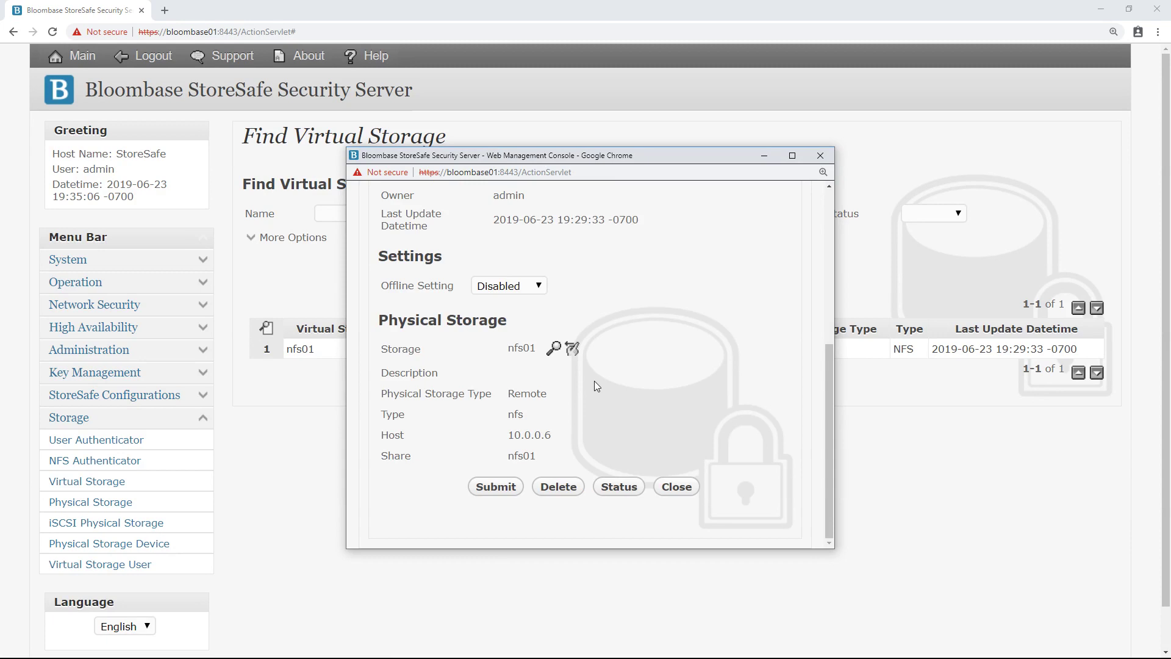
{"action": "scroll", "coordinate": [594, 381], "scroll_direction": "up", "scroll_amount": 5}
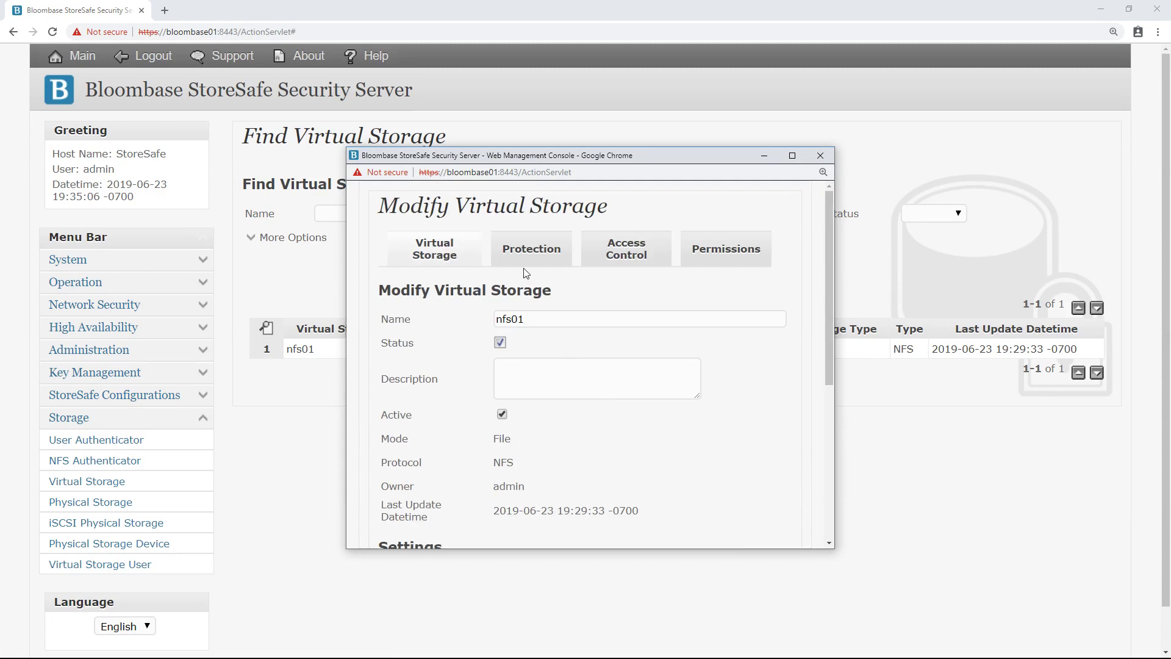
{"action": "left_click", "coordinate": [536, 256]}
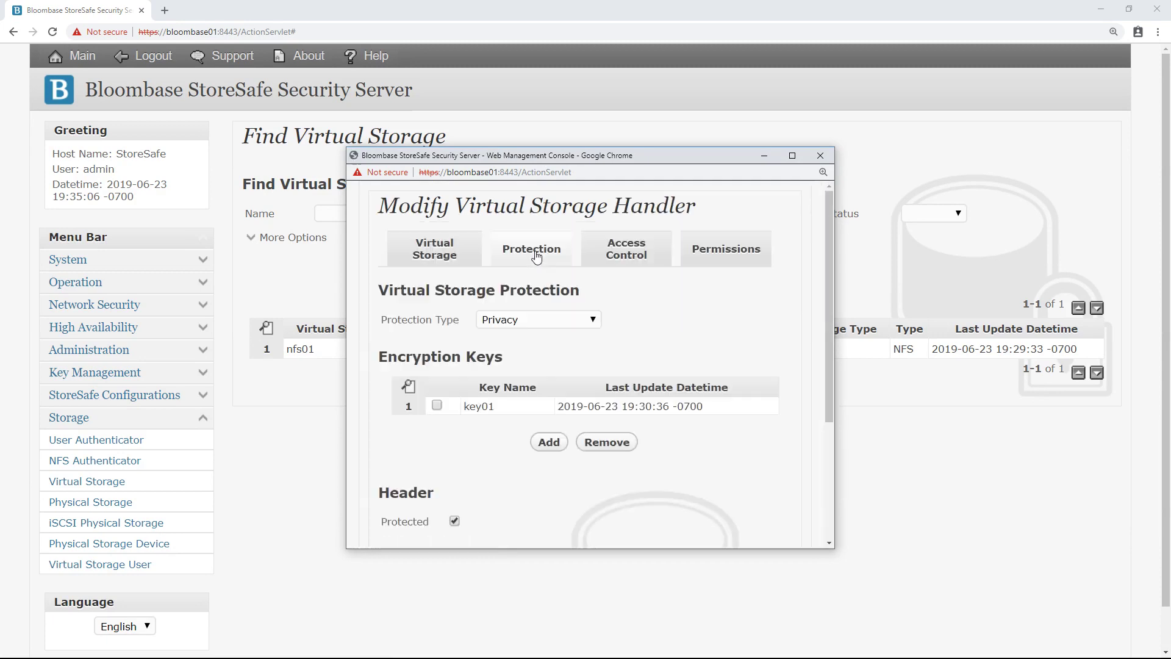
{"action": "left_click", "coordinate": [566, 319]}
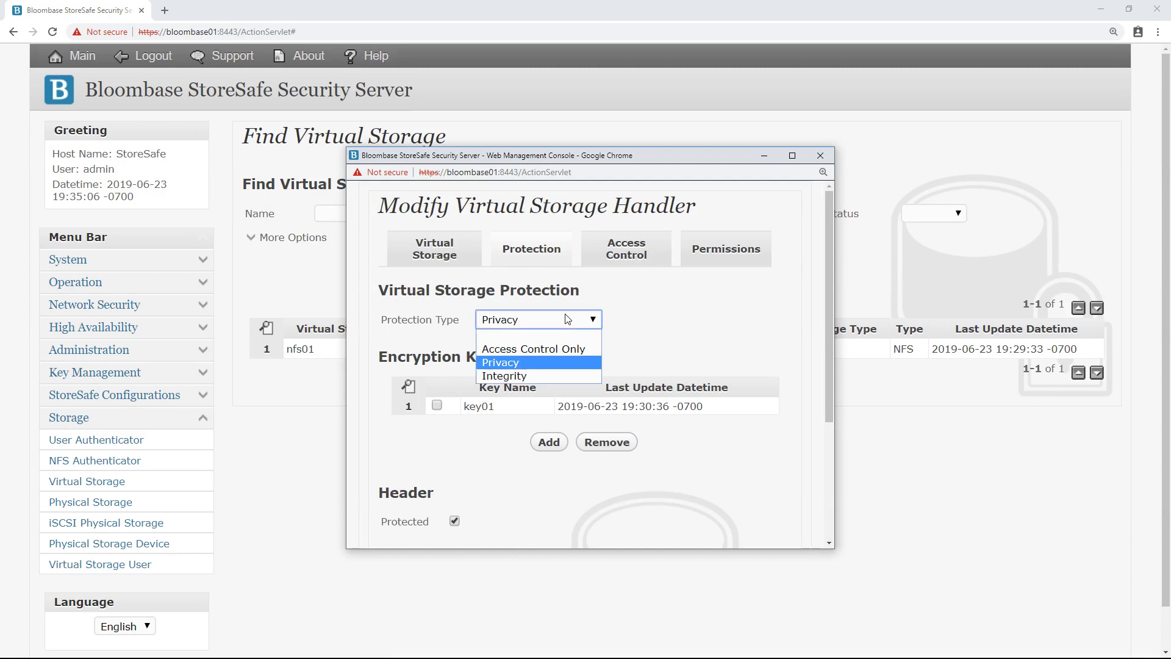
{"action": "left_click", "coordinate": [547, 362]}
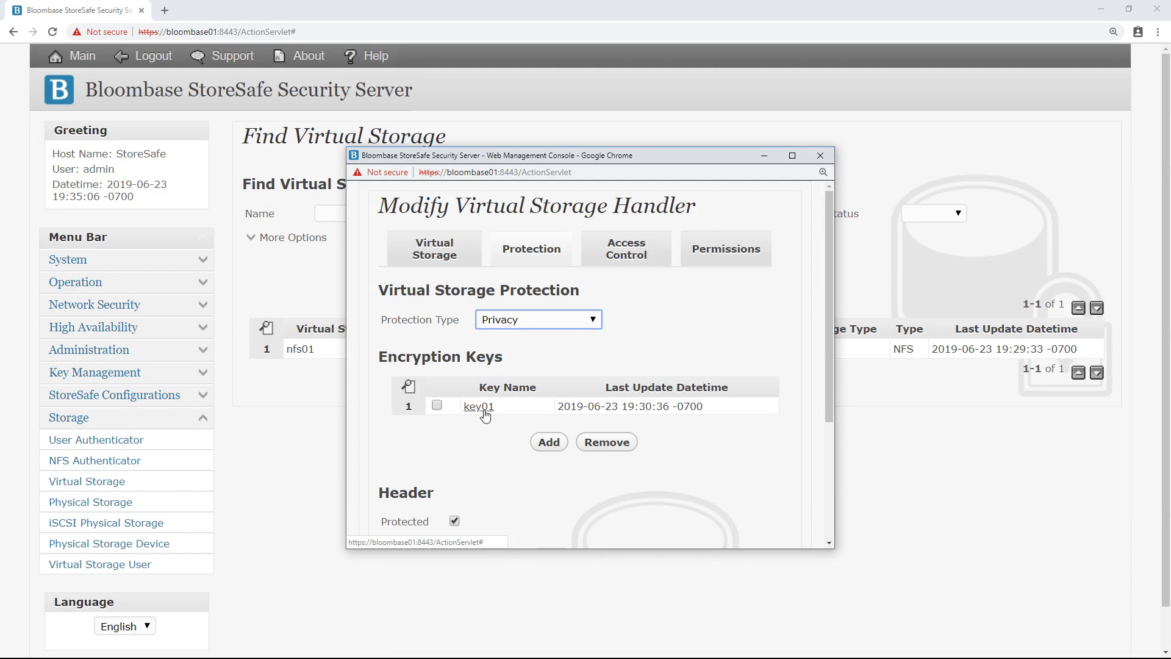
{"action": "scroll", "coordinate": [485, 415], "scroll_direction": "down", "scroll_amount": 3}
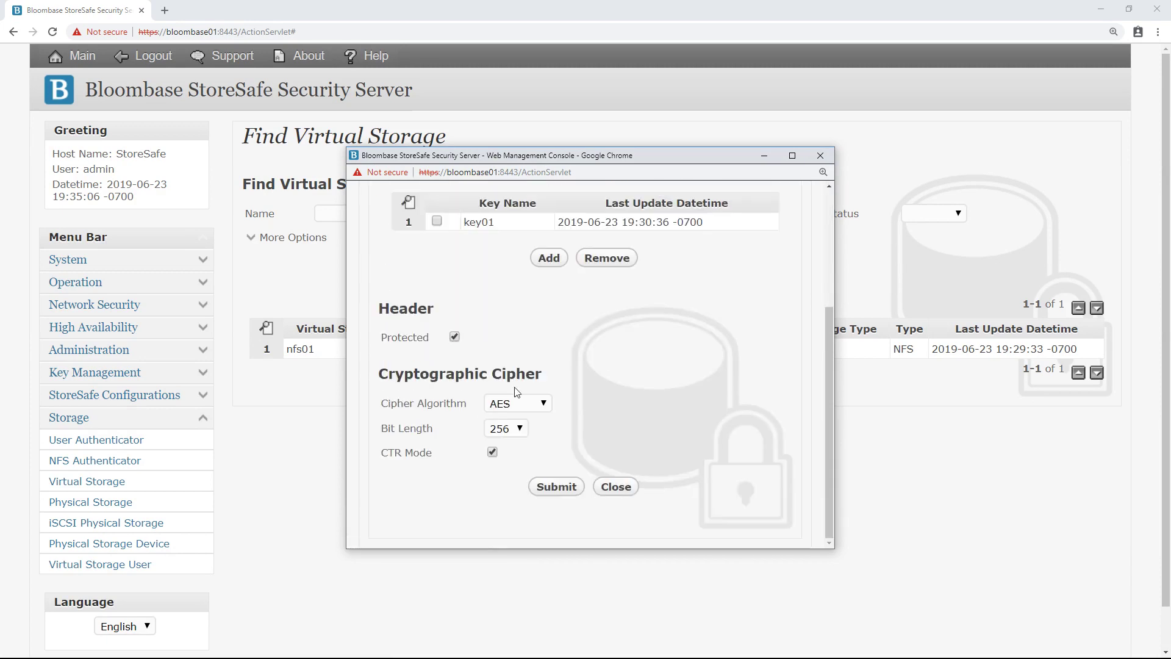
{"action": "left_click", "coordinate": [519, 404]}
{"action": "left_click", "coordinate": [517, 431]}
{"action": "left_click", "coordinate": [511, 430]}
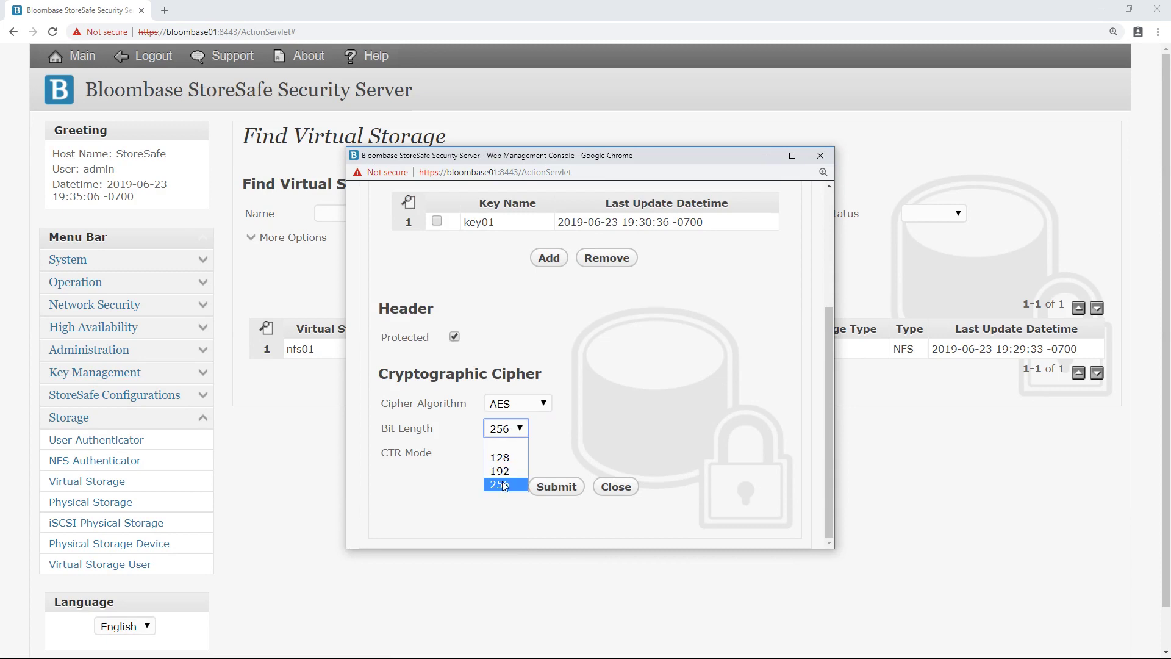
{"action": "scroll", "coordinate": [586, 409], "scroll_direction": "up", "scroll_amount": 3}
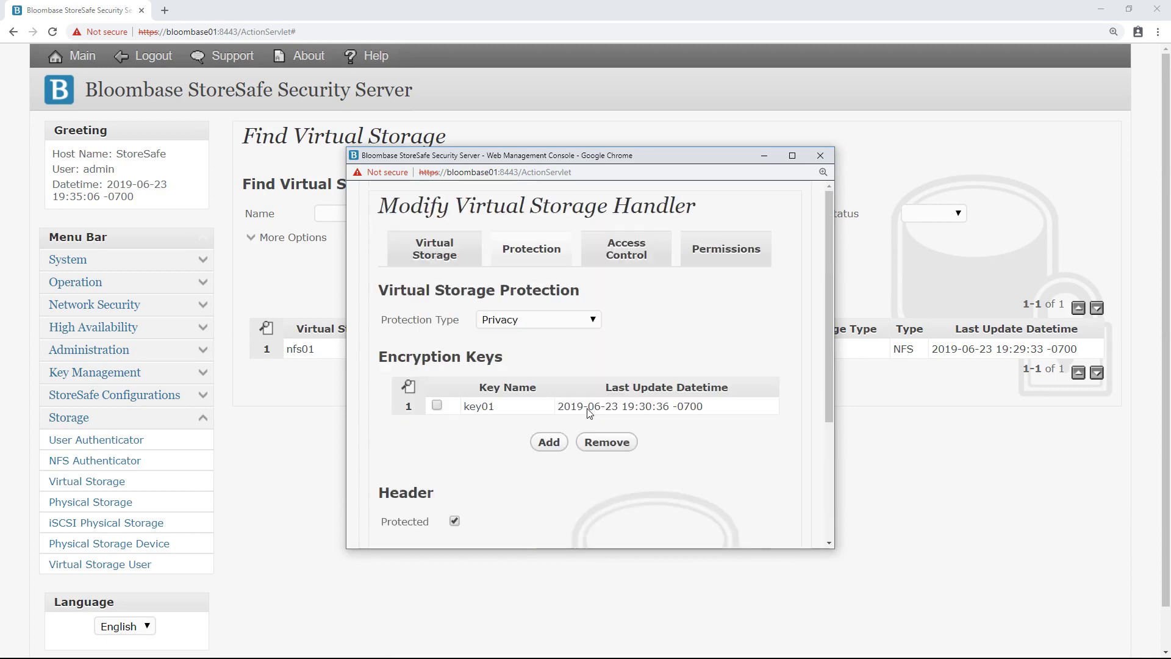
Review nfs01's host and subnet access control, then close the editing window
{"action": "left_click", "coordinate": [622, 256]}
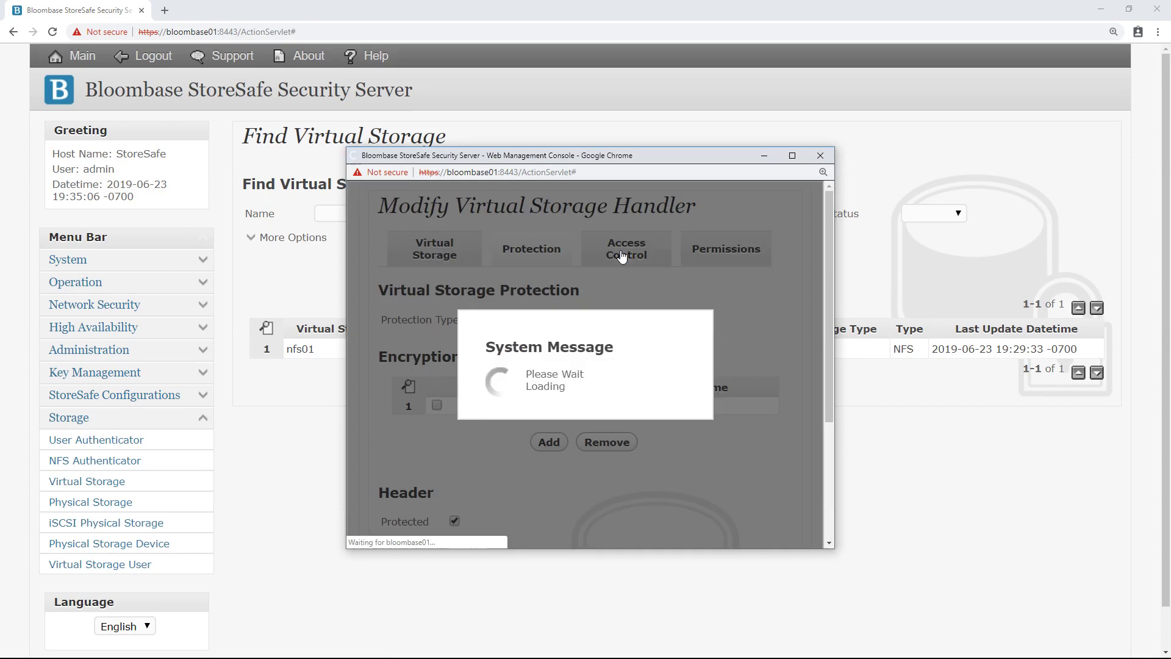
{"action": "scroll", "coordinate": [693, 334], "scroll_direction": "down", "scroll_amount": 4}
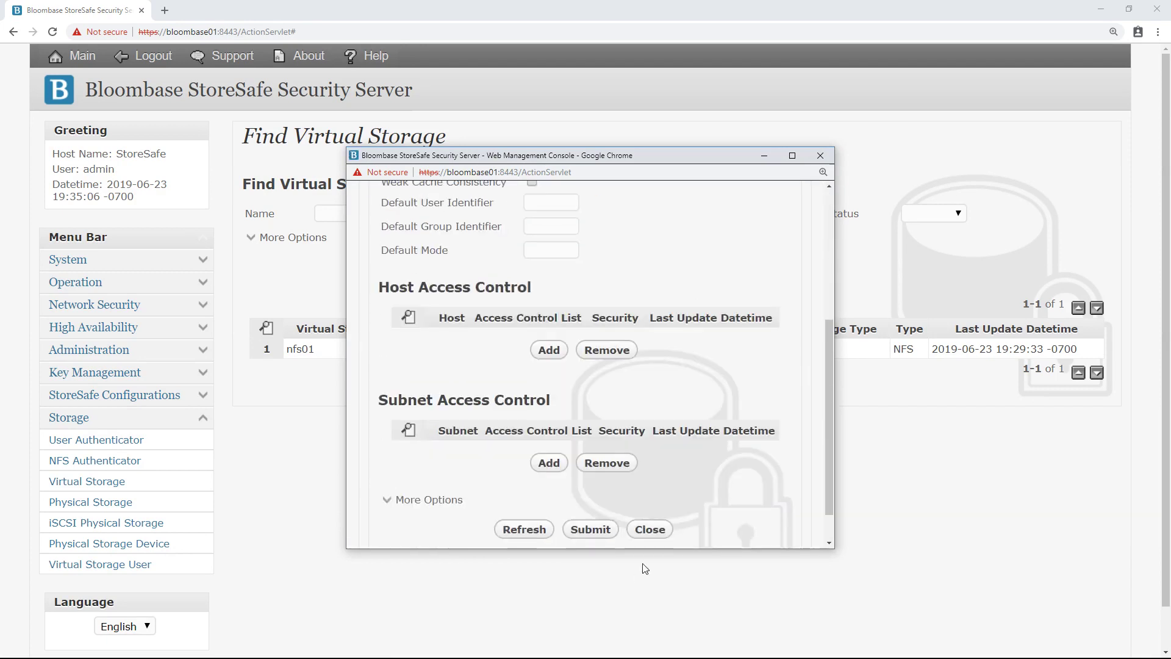
{"action": "left_click", "coordinate": [647, 531]}
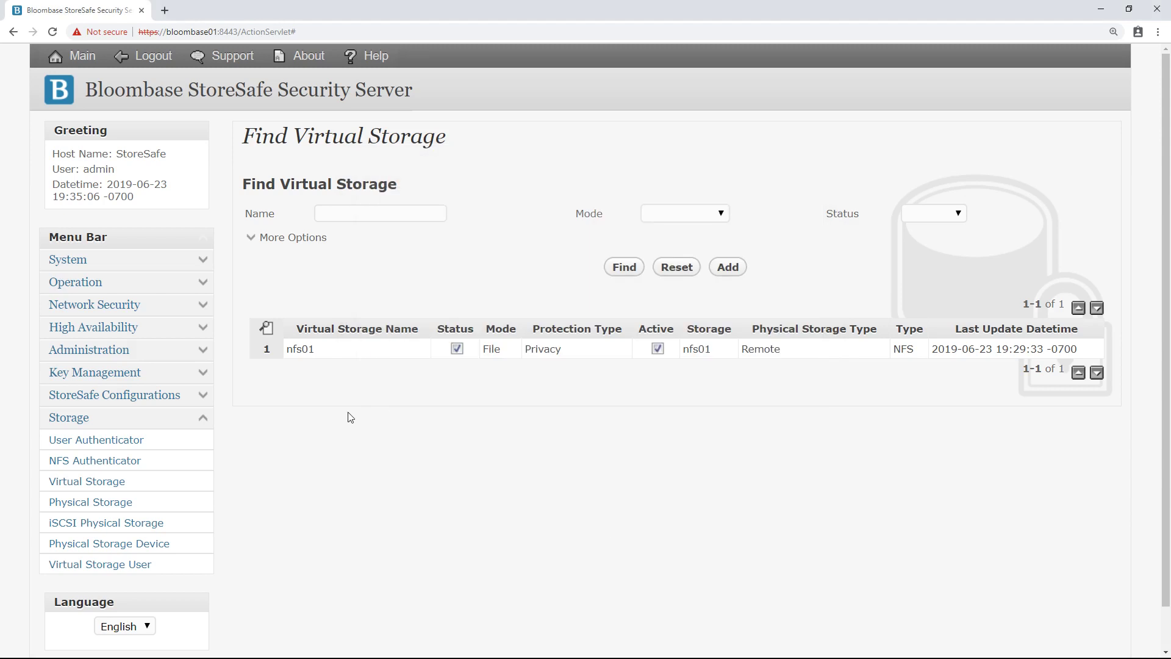
{"action": "left_click", "coordinate": [299, 353]}
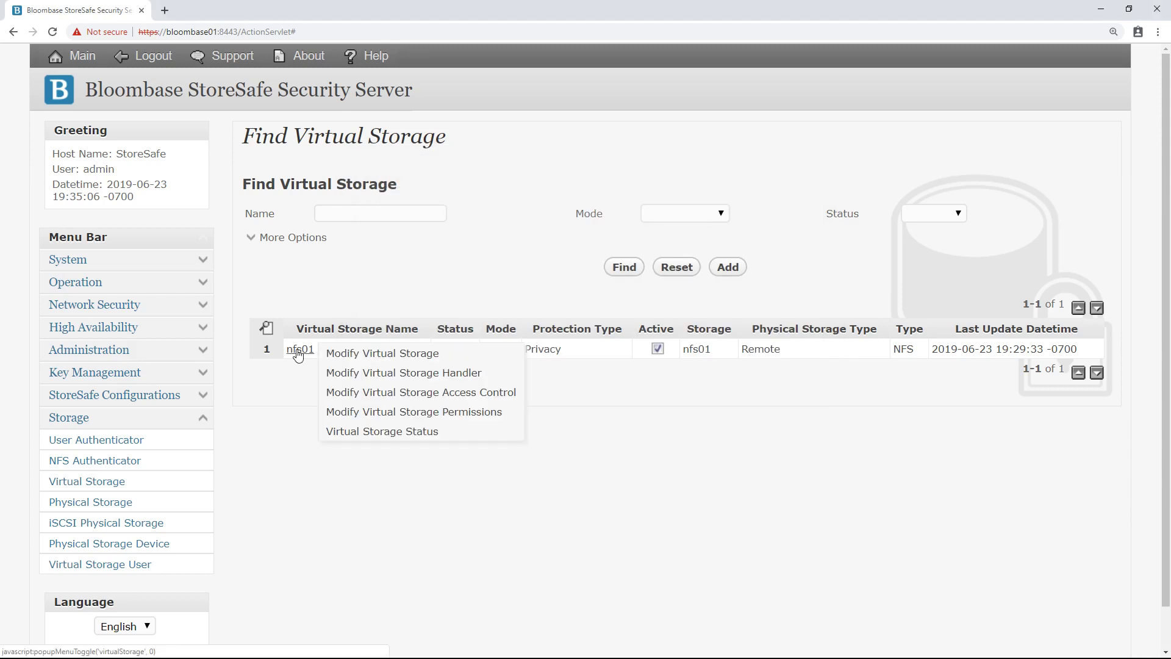
Show nfs01's Virtual Storage Status: share active at 10.0.0.6:/nfs01 with 0 sessions
{"action": "left_click", "coordinate": [391, 434]}
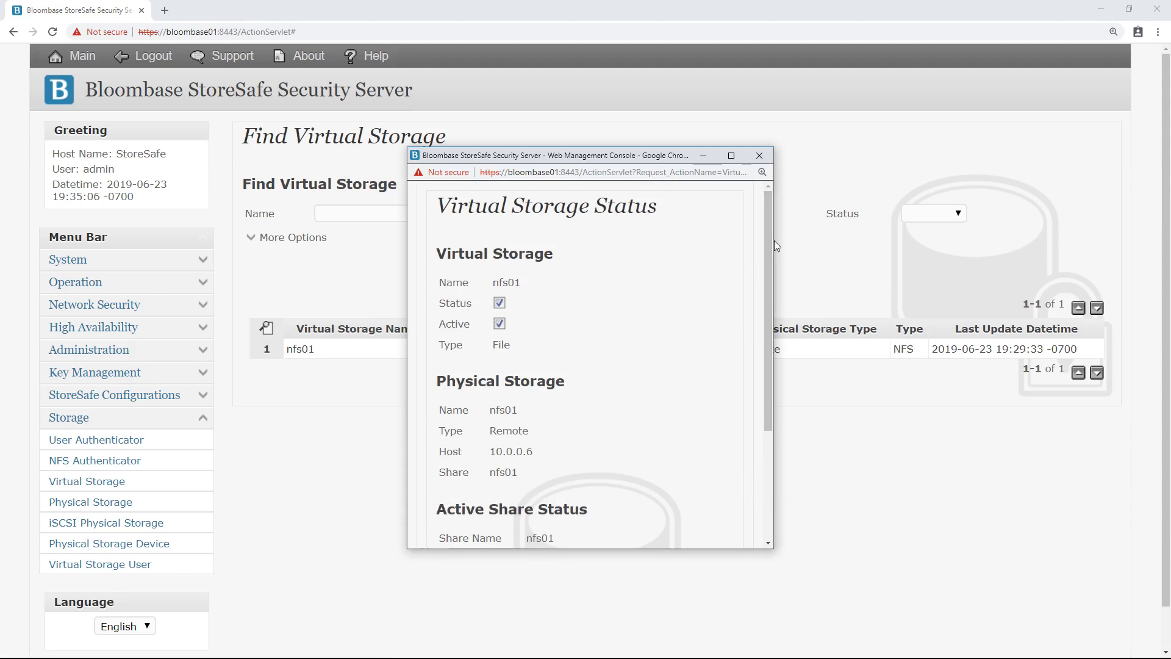
{"action": "left_click_drag", "start_coordinate": [768, 249], "coordinate": [761, 374]}
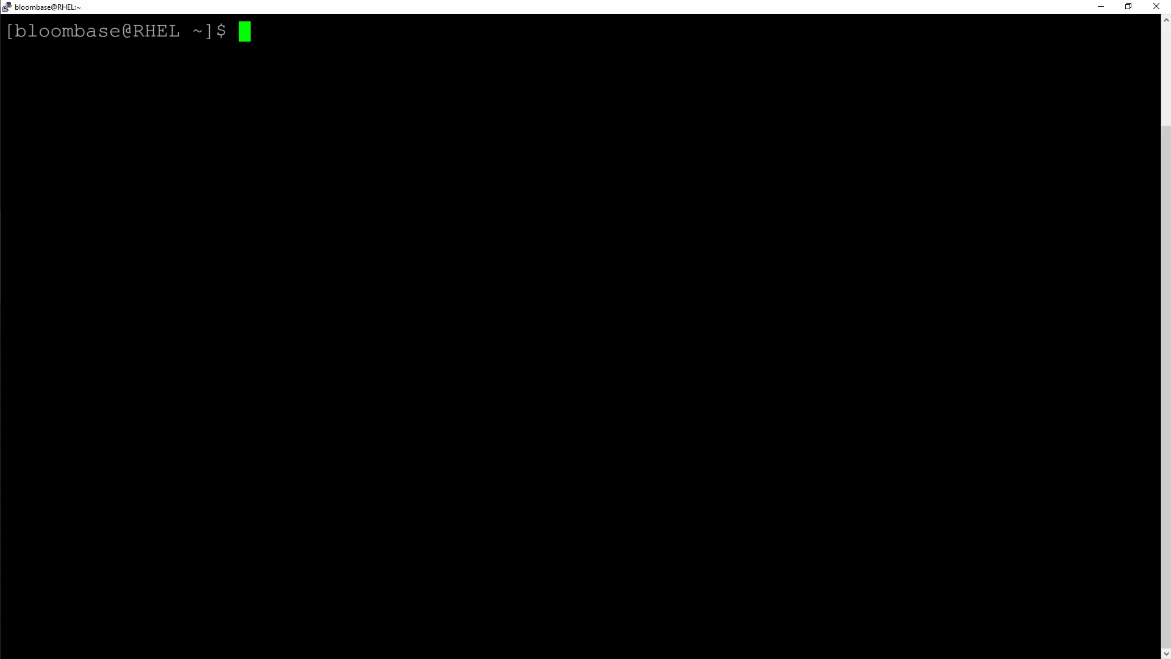
Check the client's kernel and OS with uname -or and list bloombase01's exports
{"action": "type", "text": "uname -or"}
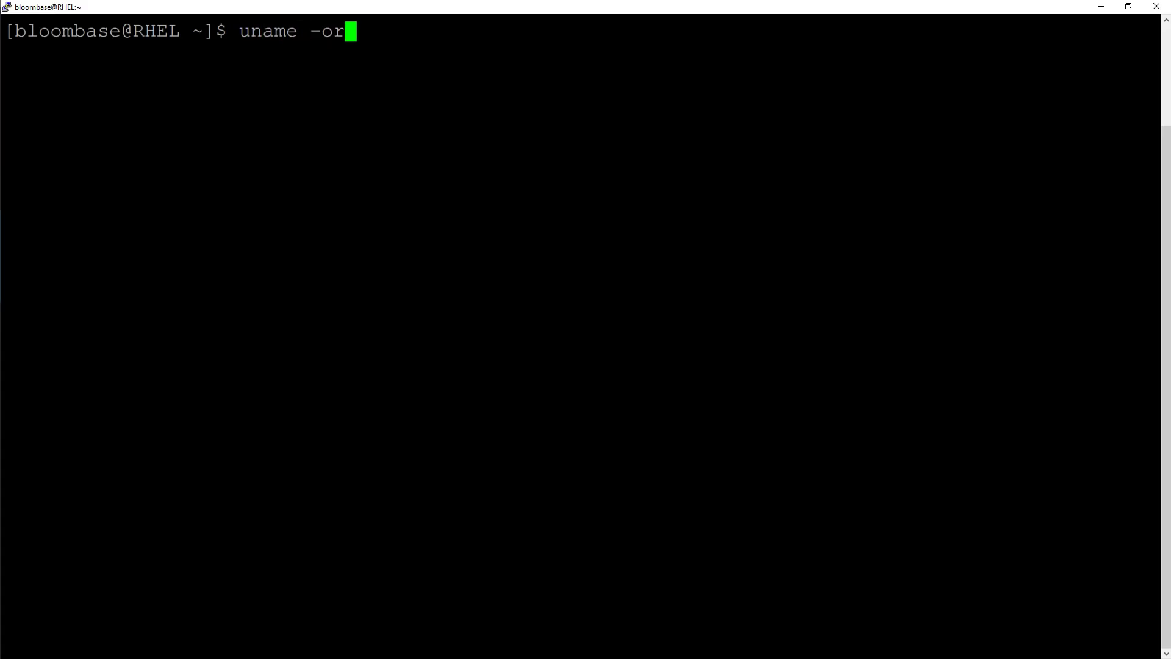
{"action": "key", "text": "Return"}
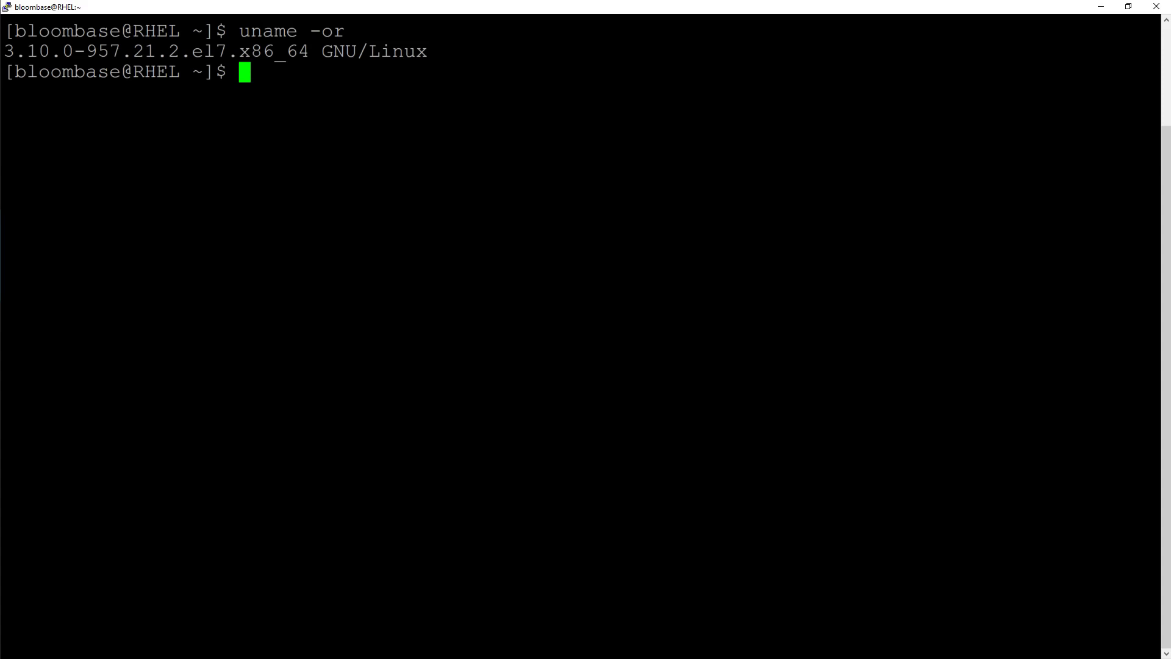
{"action": "type", "text": "showmount "}
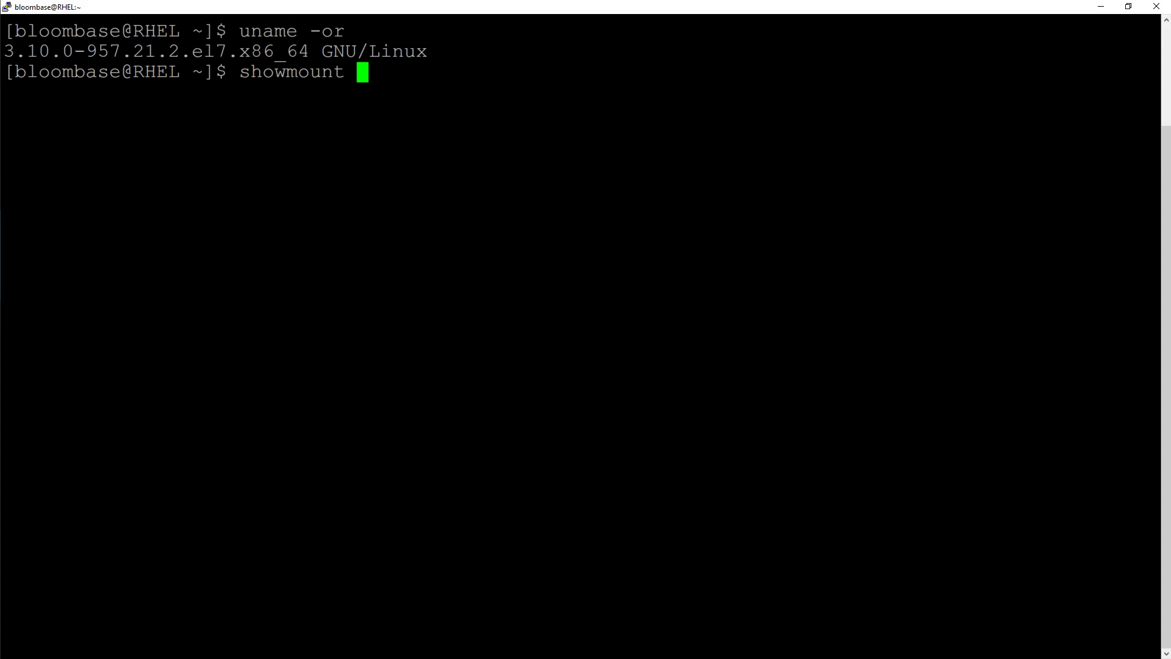
{"action": "type", "text": "-e bloo"}
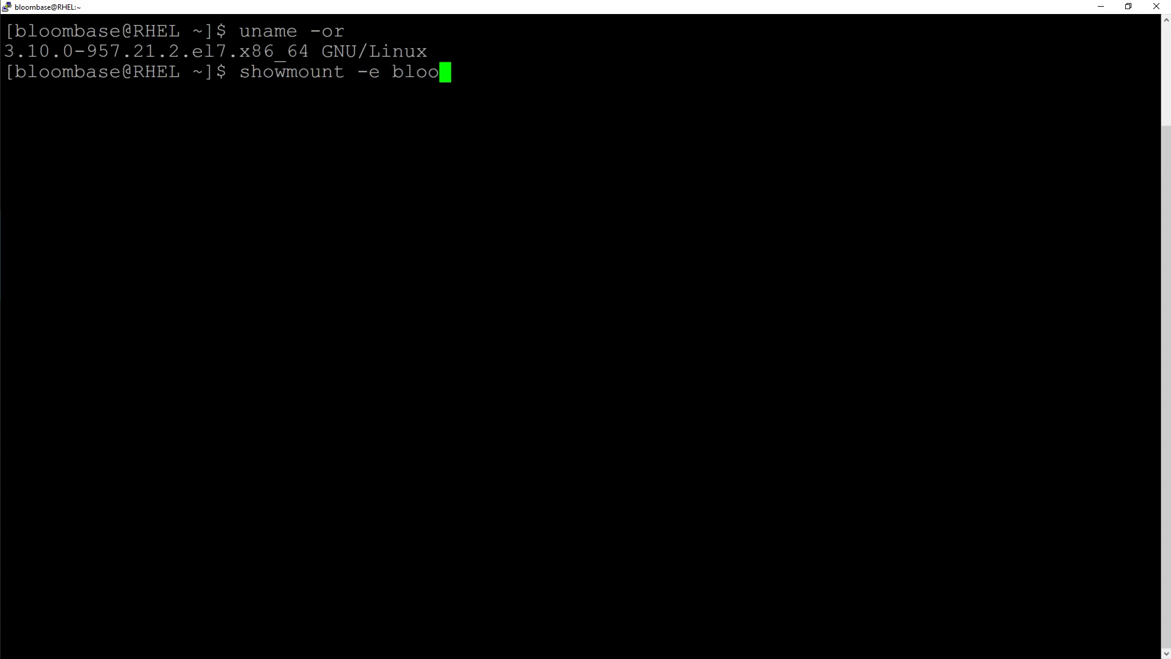
{"action": "type", "text": "mbase01"}
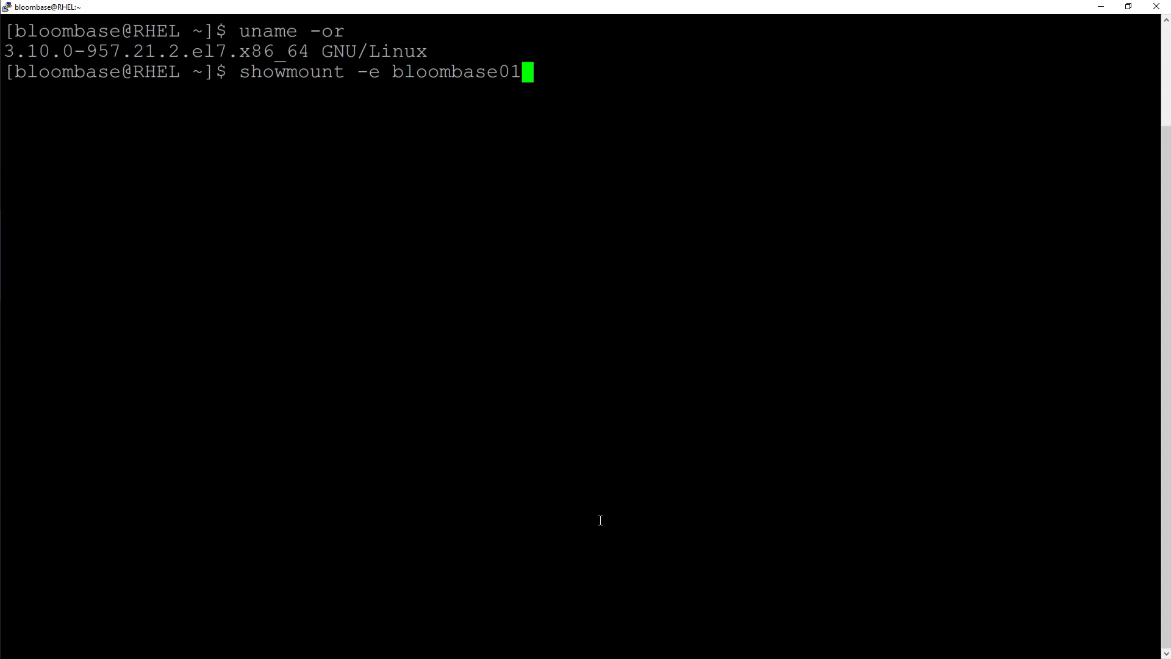
{"action": "key", "text": "Return"}
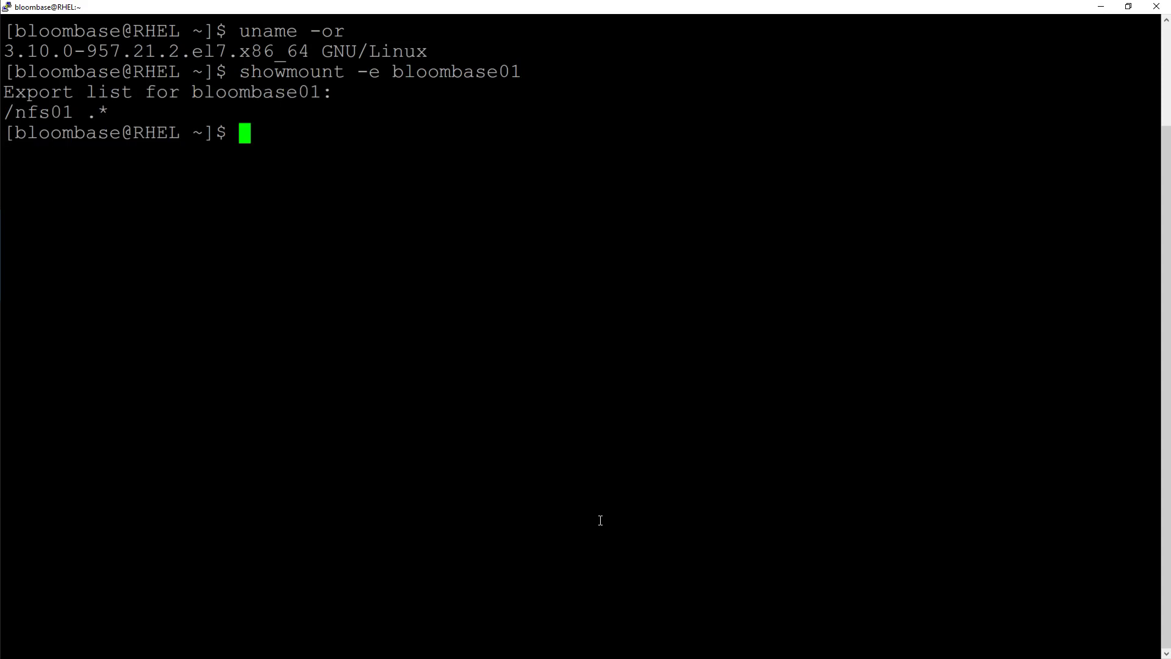
Mount bloombase01:/nfs01 at /mnt/nfs01 using sudo
{"action": "type", "text": "mount "}
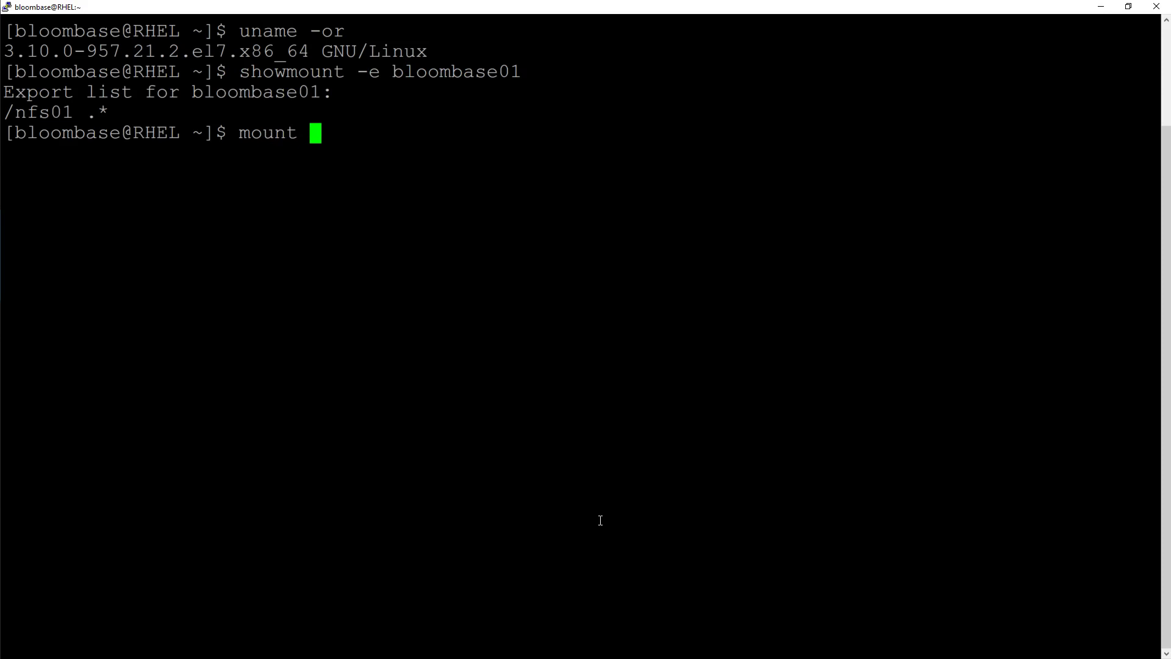
{"action": "type", "text": "bloombase01"}
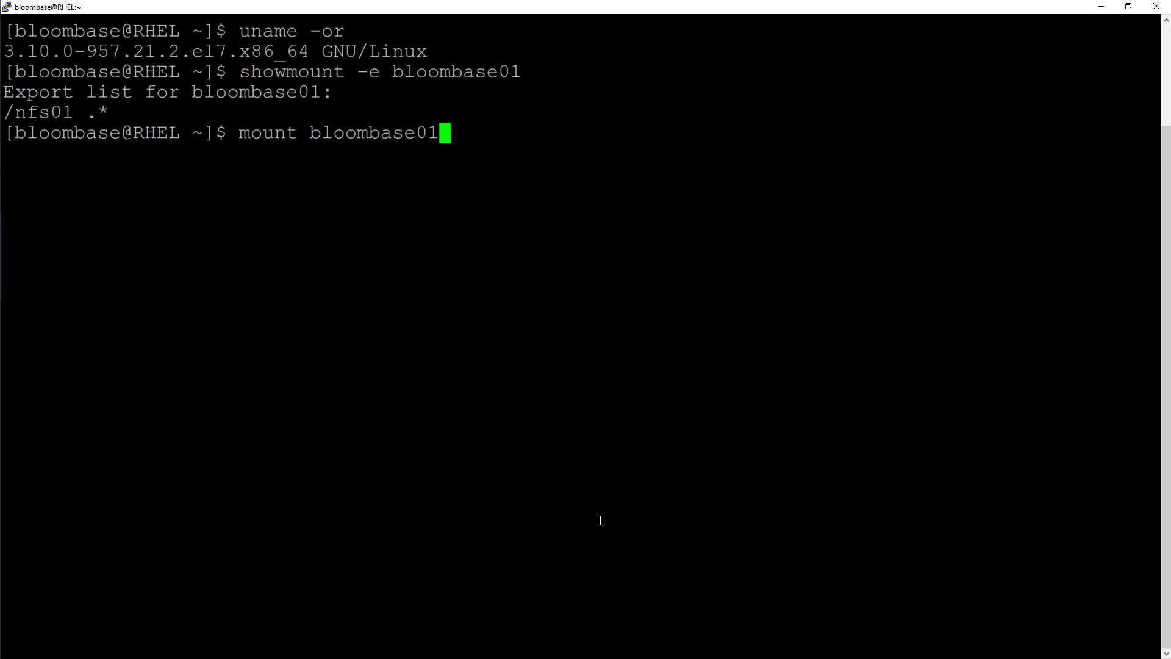
{"action": "type", "text": ":/nfs01"}
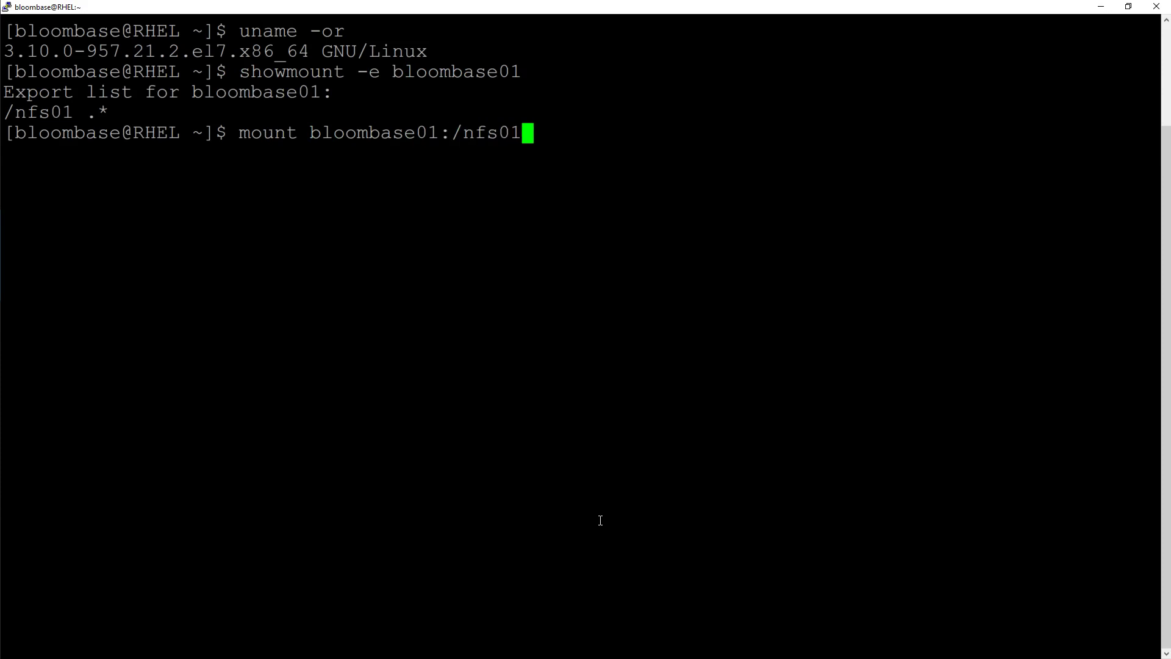
{"action": "type", "text": " /mnt/"}
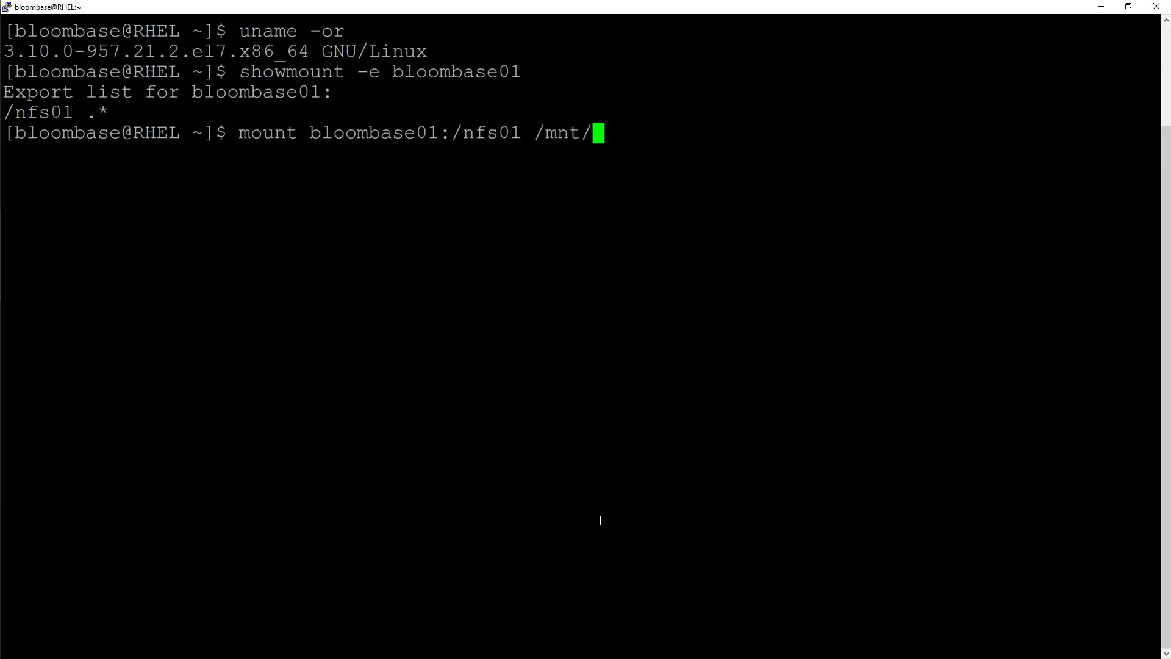
{"action": "type", "text": "nfs"}
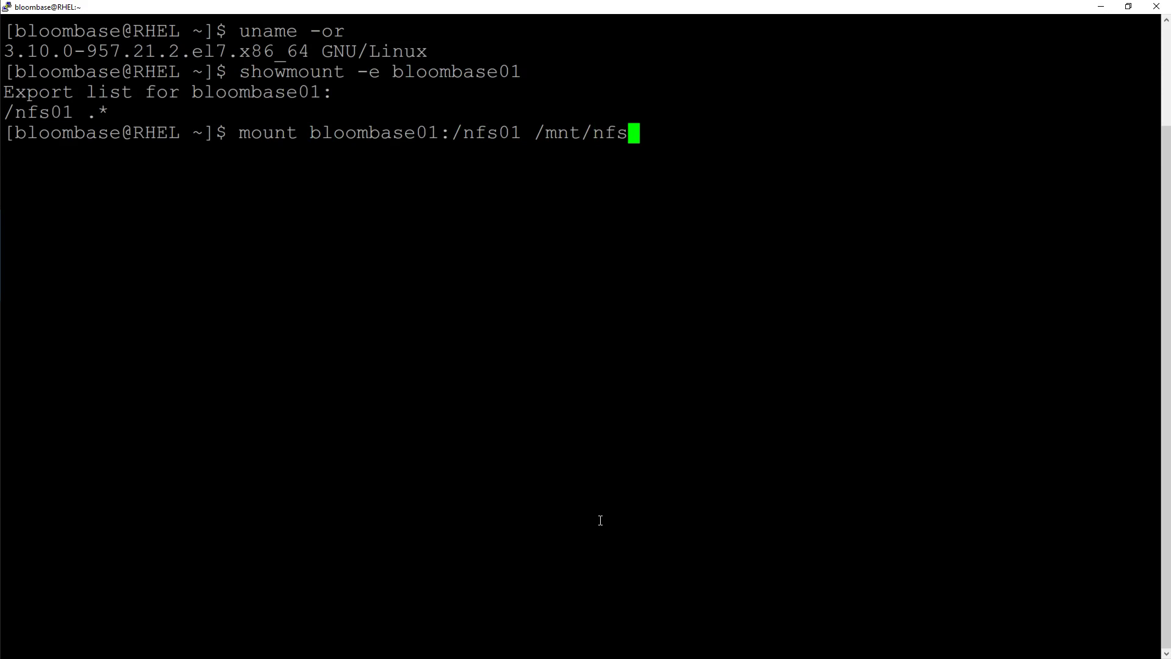
{"action": "type", "text": "01"}
{"action": "key", "text": "Left"}
{"action": "key", "text": "Left"}
{"action": "key", "text": "Left"}
{"action": "key", "text": "Left"}
{"action": "key", "text": "Left"}
{"action": "key", "text": "Left"}
{"action": "key", "text": "Left"}
{"action": "key", "text": "Left"}
{"action": "key", "text": "Left"}
{"action": "key", "text": "Left"}
{"action": "key", "text": "Left"}
{"action": "key", "text": "Left"}
{"action": "key", "text": "Left"}
{"action": "key", "text": "Left"}
{"action": "key", "text": "Left"}
{"action": "key", "text": "Left"}
{"action": "key", "text": "Left"}
{"action": "key", "text": "Left"}
{"action": "key", "text": "Left"}
{"action": "key", "text": "Left"}
{"action": "type", "text": "sudo"}
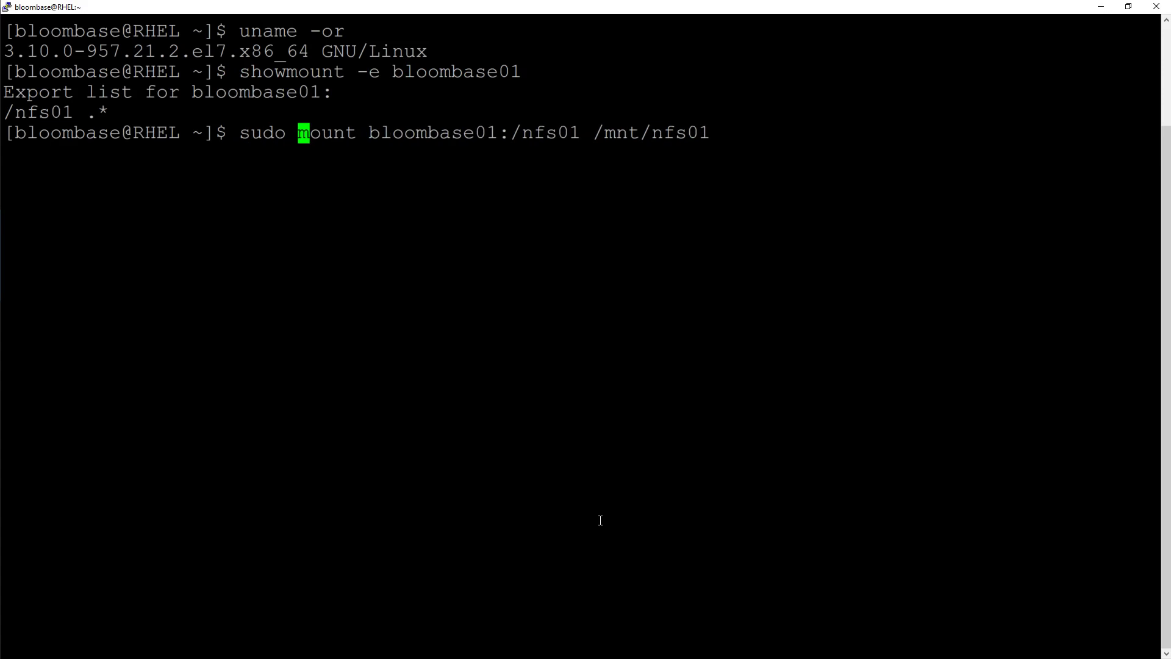
{"action": "key", "text": "Return"}
Confirm with mount | grep bloombase01 that nfs01 is mounted as nfs4, then clear the screen
{"action": "type", "text": "mount |"}
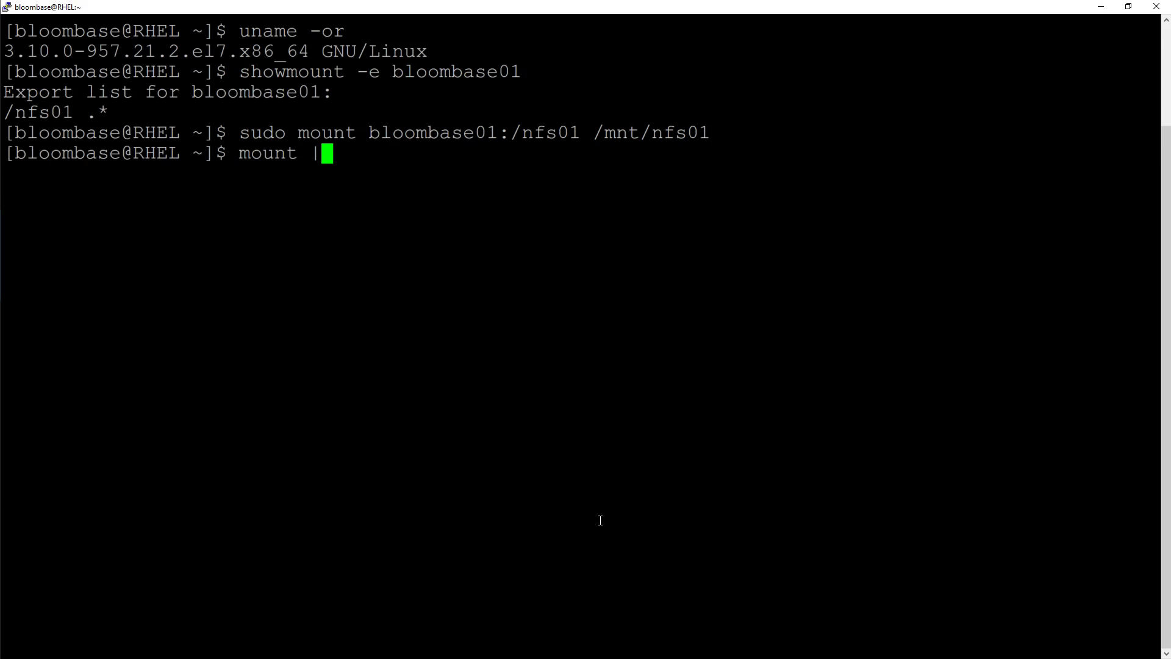
{"action": "type", "text": " grep "}
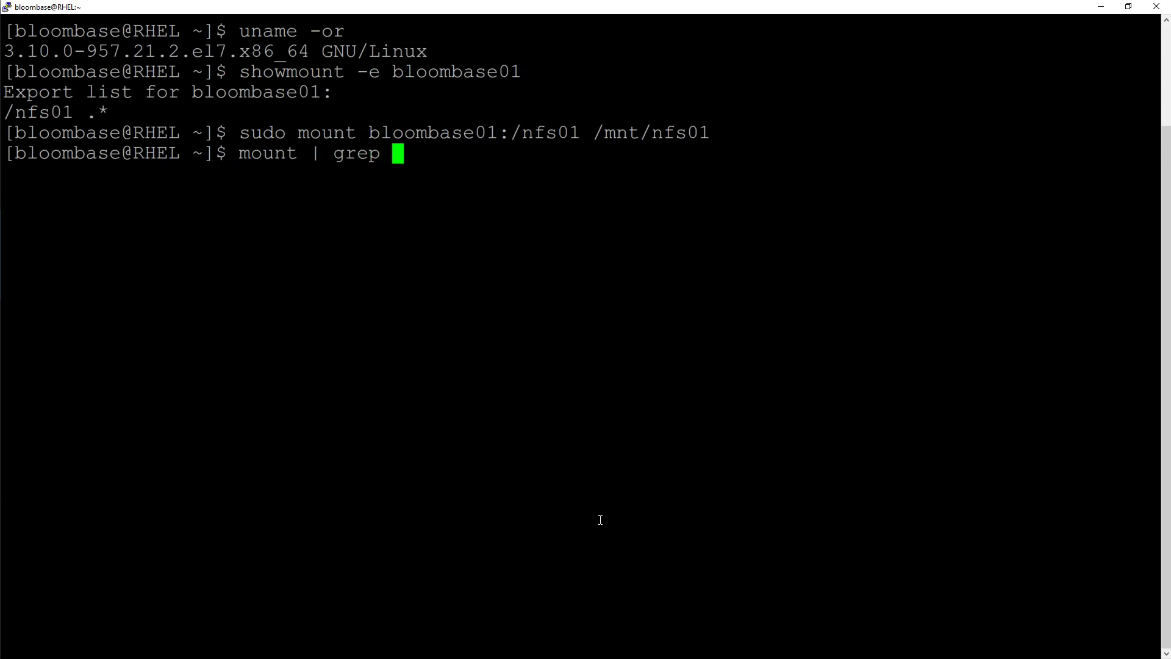
{"action": "type", "text": "bloombase"}
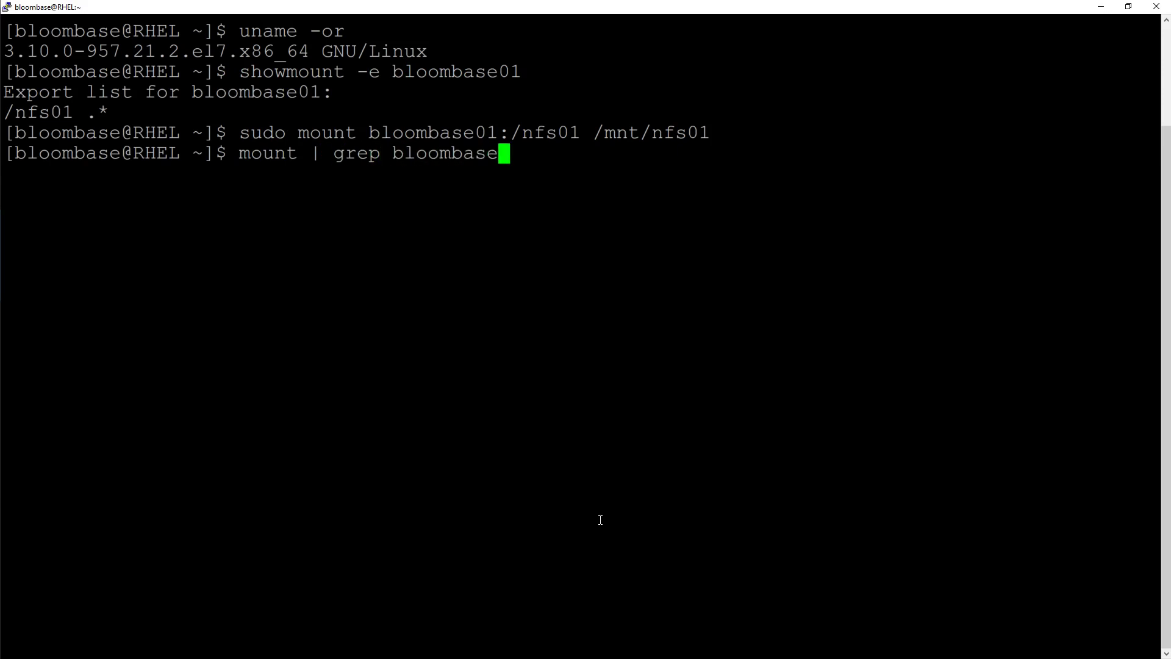
{"action": "type", "text": "01"}
{"action": "key", "text": "Return"}
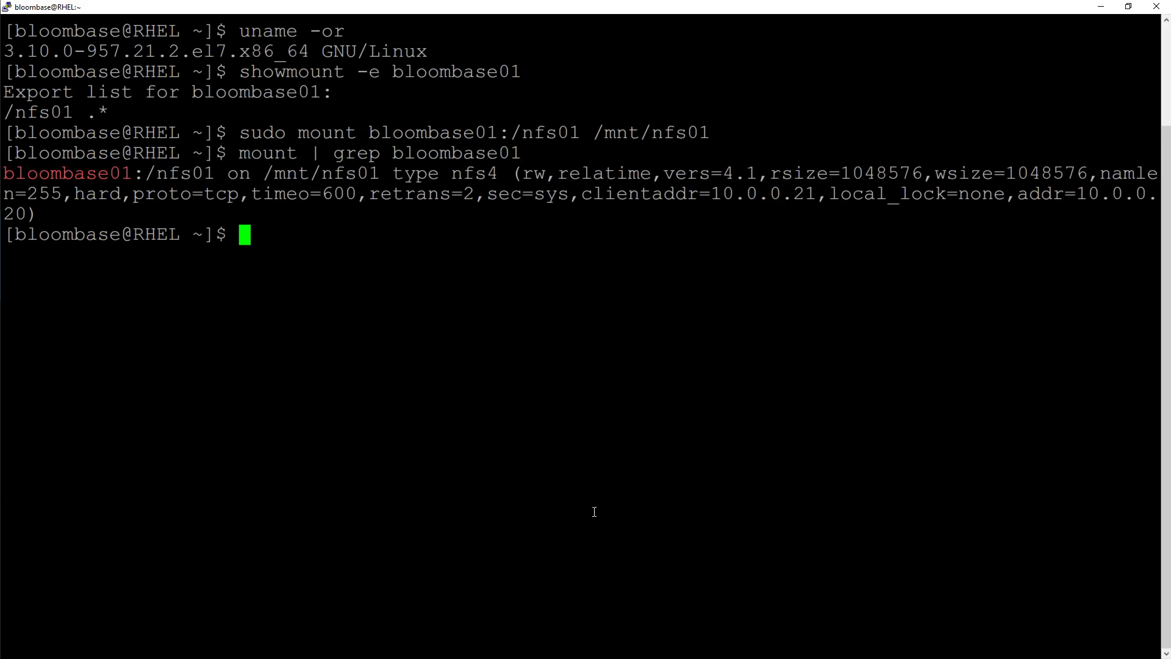
{"action": "left_click_drag", "start_coordinate": [5, 173], "coordinate": [227, 209]}
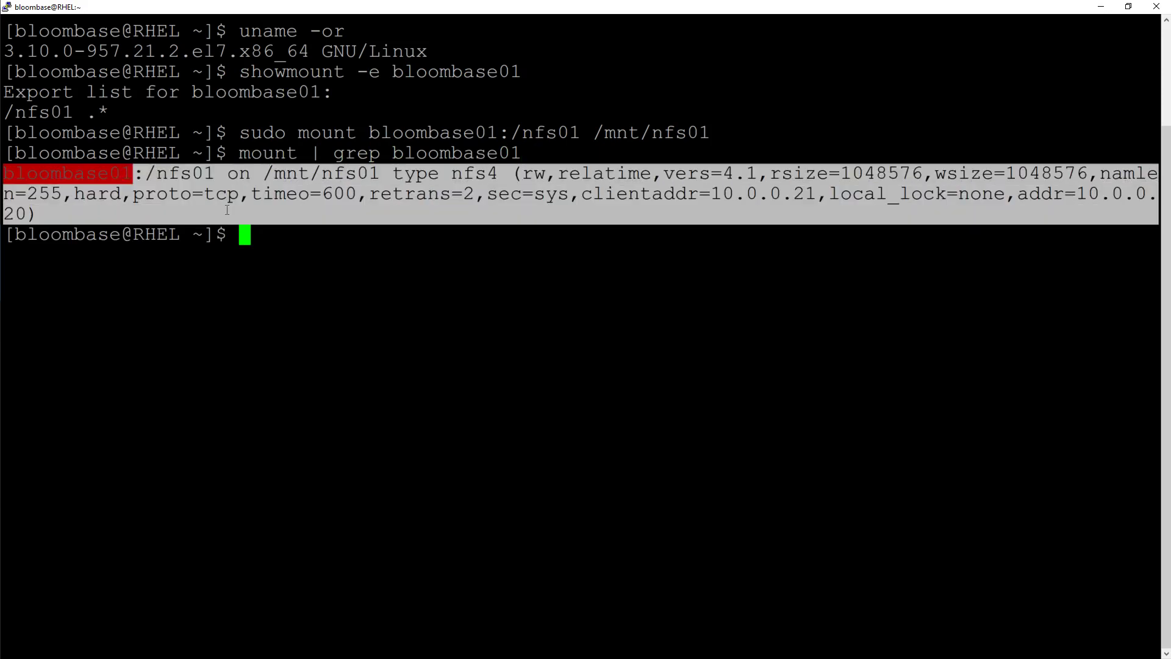
{"action": "left_click", "coordinate": [321, 241]}
{"action": "type", "text": "clear"}
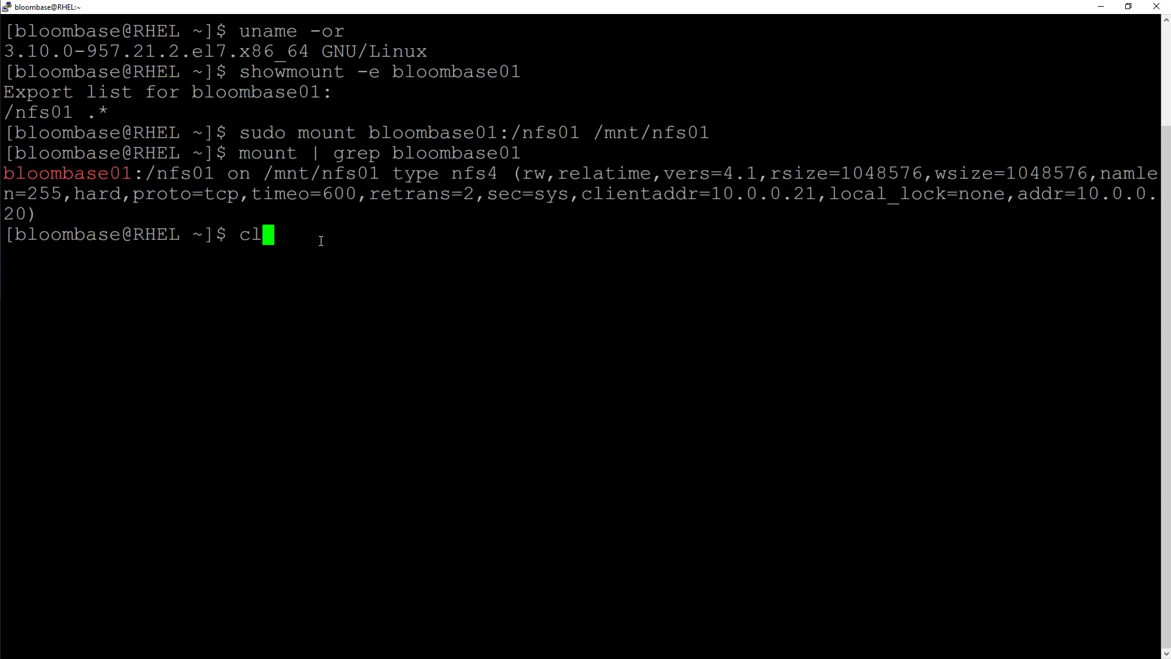
{"action": "key", "text": "Return"}
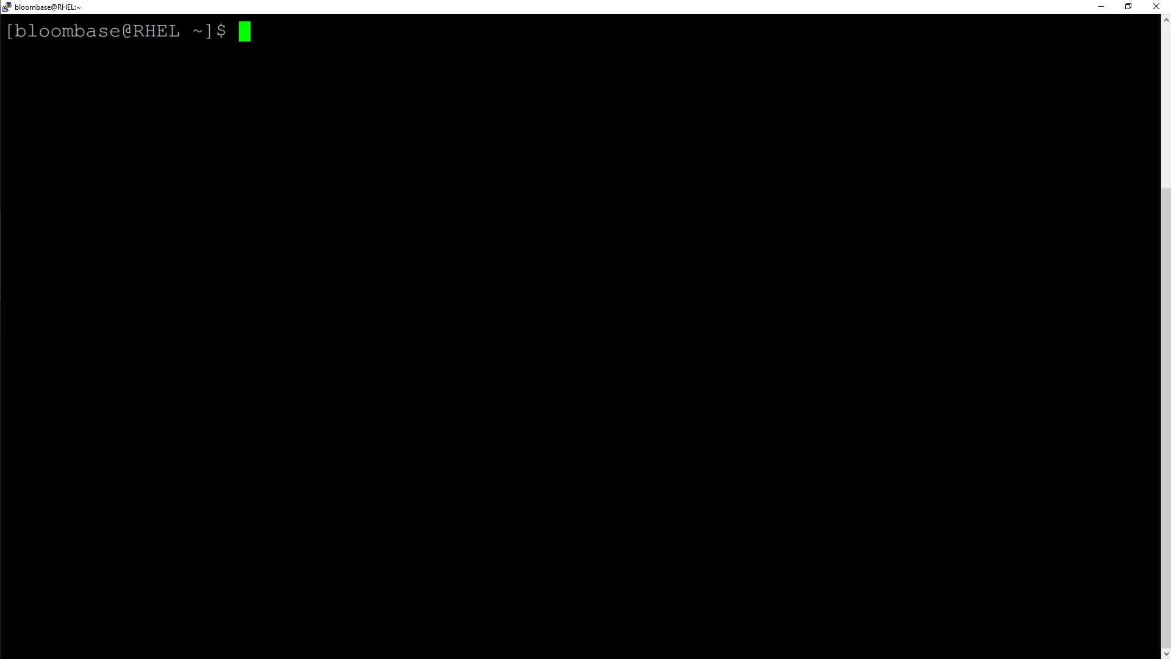
Change into /mnt/nfs01, confirm with ll it's empty, and start cat > password.txt
{"action": "type", "text": "cd /mnt/"}
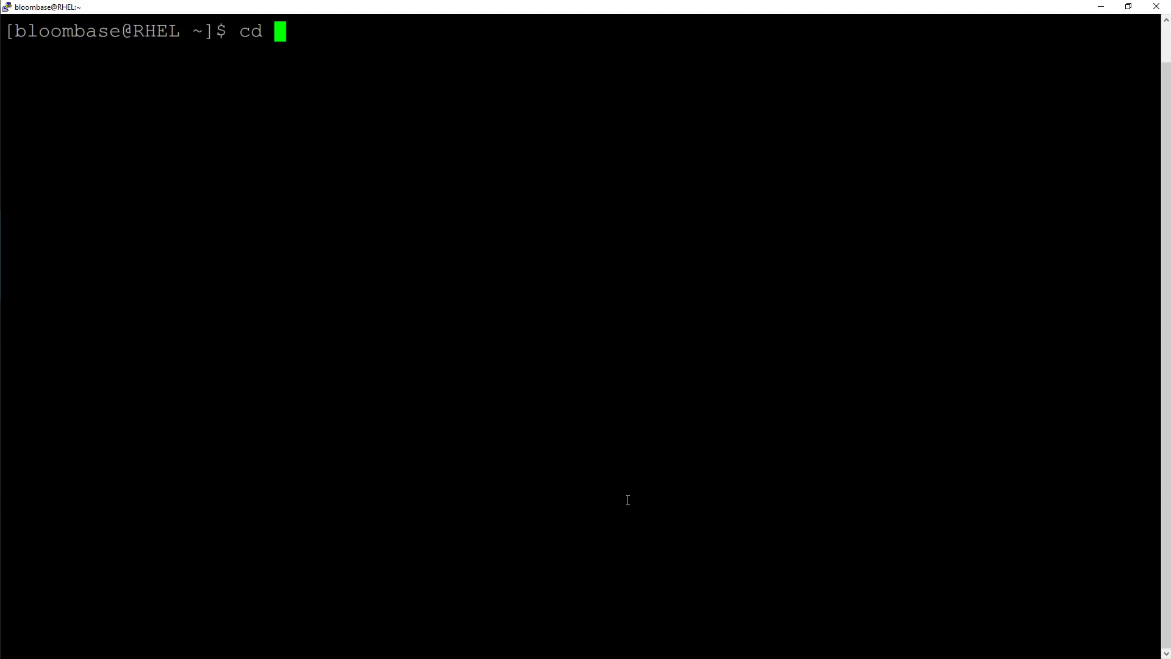
{"action": "type", "text": "nfs01/"}
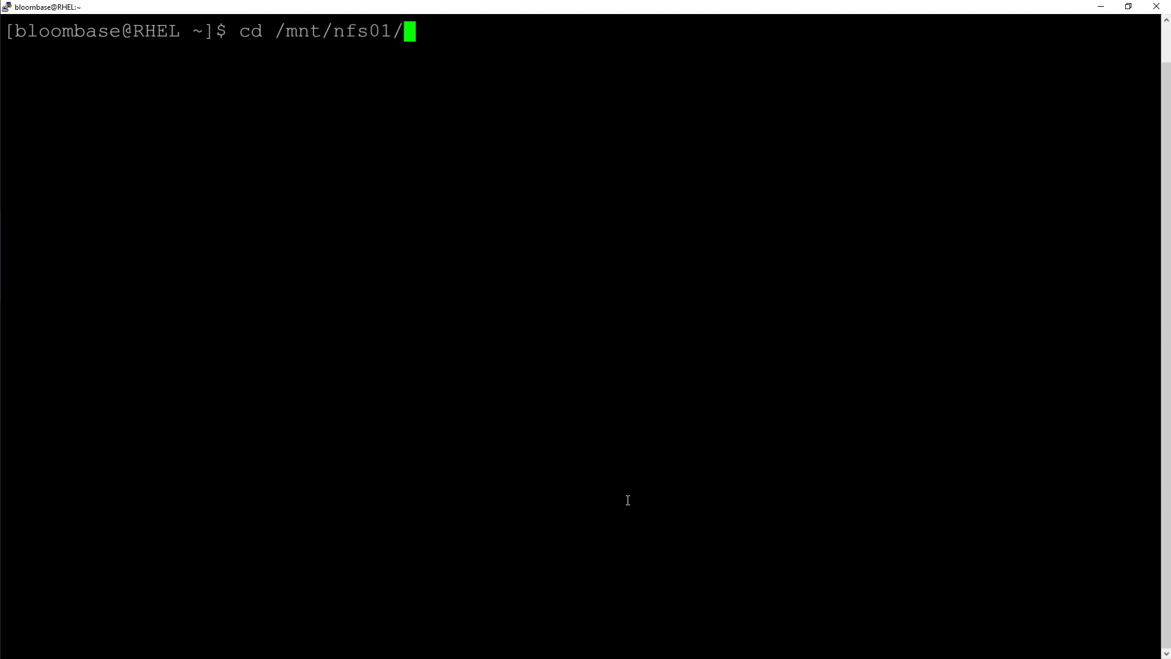
{"action": "key", "text": "Return"}
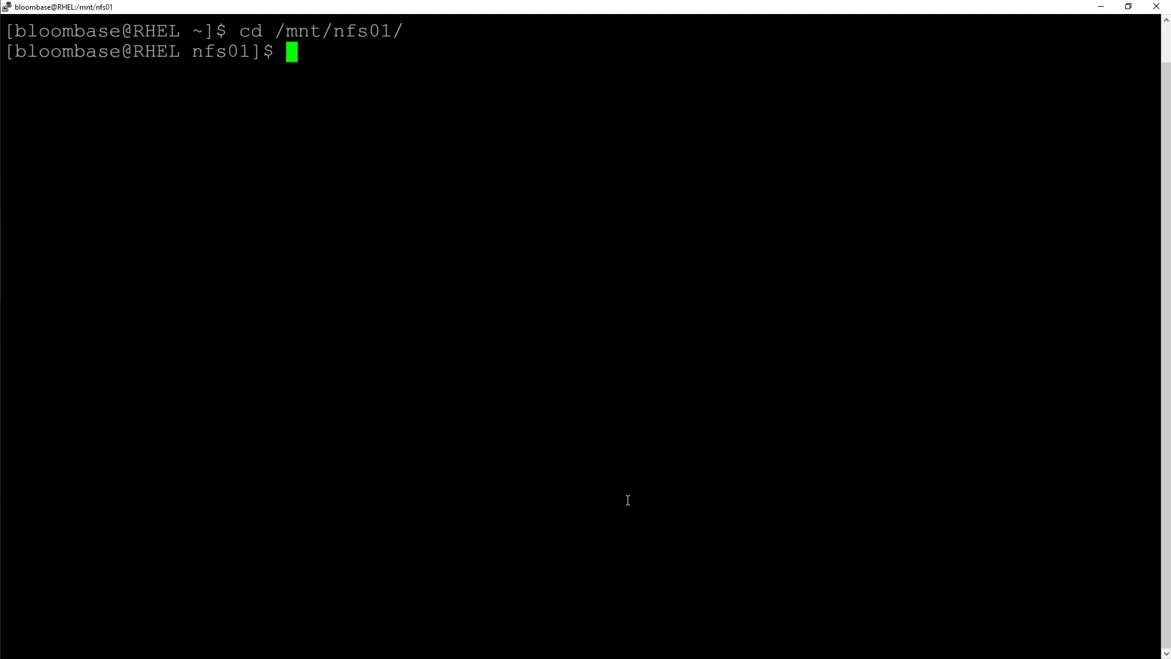
{"action": "type", "text": "ll"}
{"action": "key", "text": "Return"}
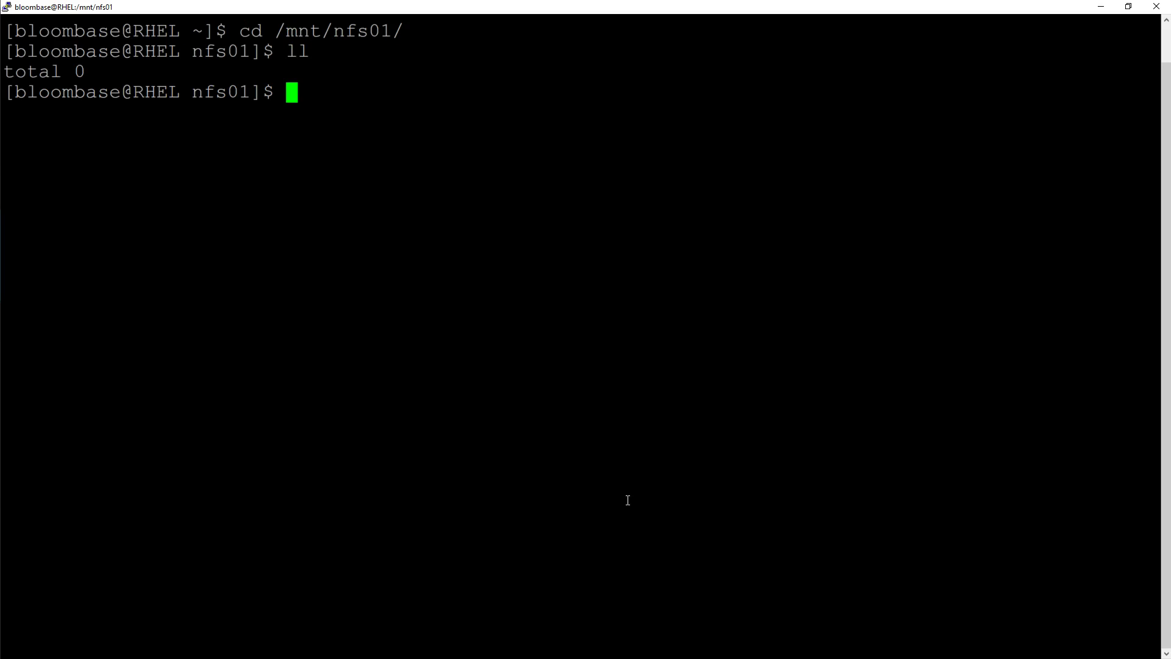
{"action": "type", "text": "cat > p"}
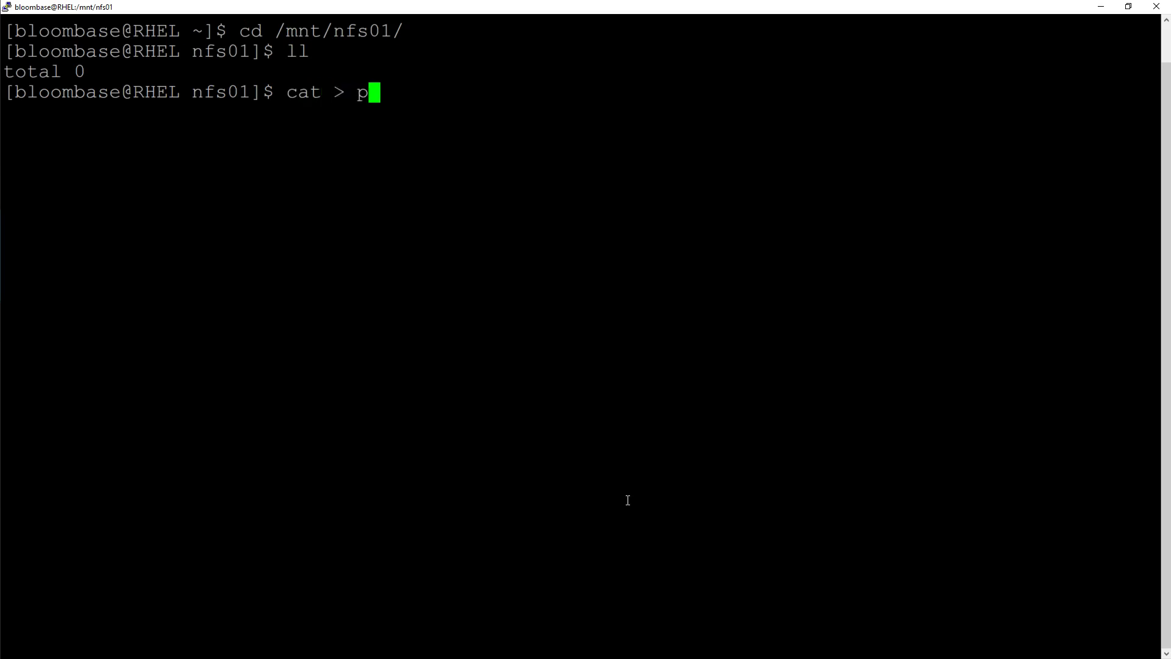
{"action": "type", "text": "assword.txt"}
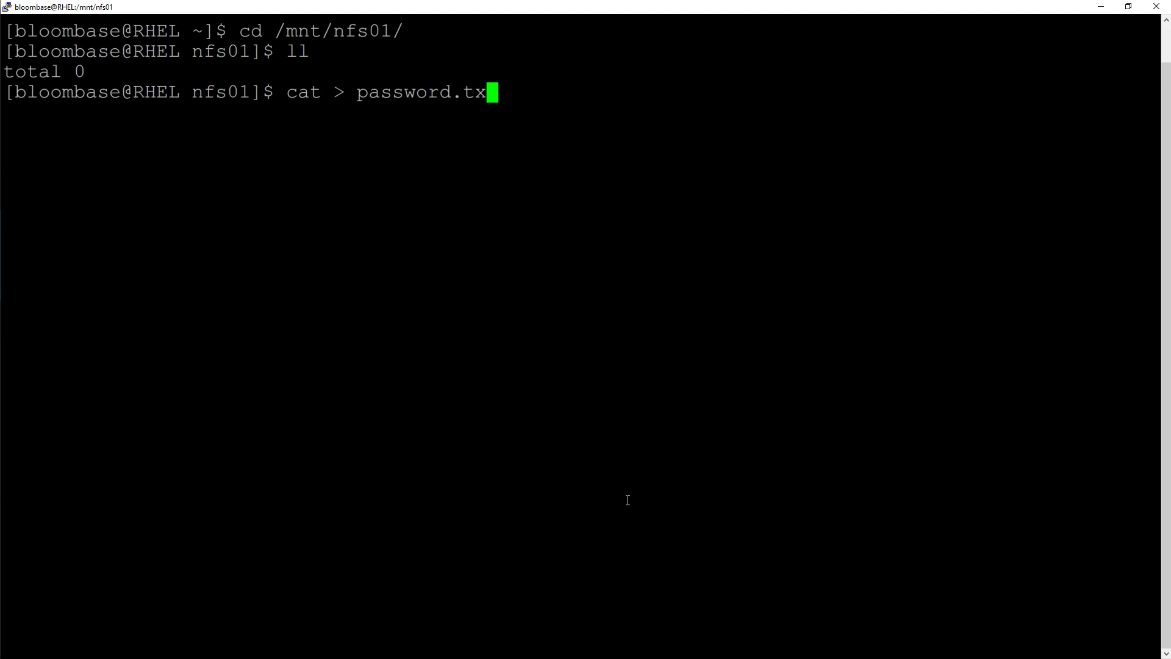